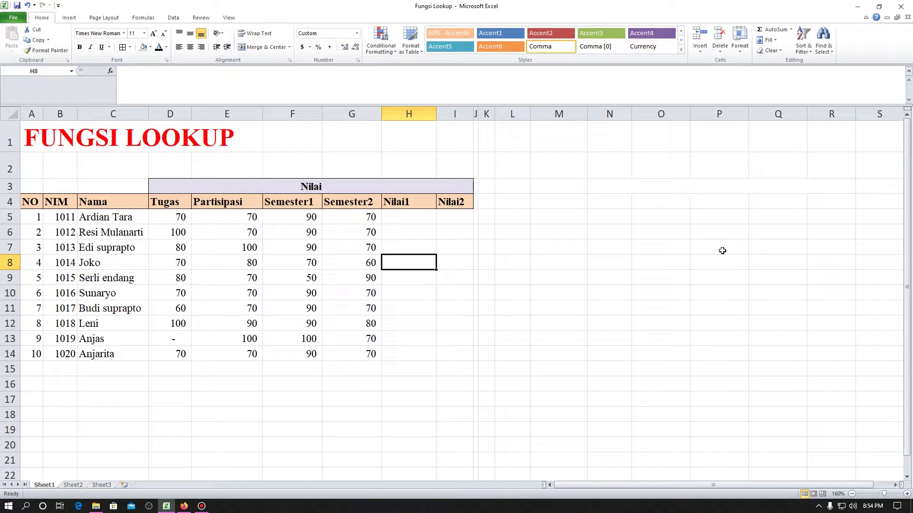
key("Up")
key("Up")
key("Up")
key("Right")
key("Right")
key("Right")
key("Right")
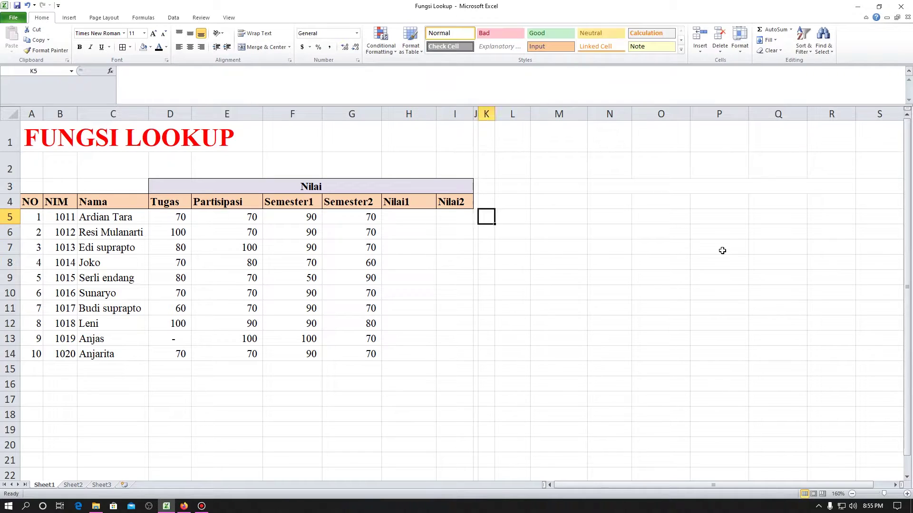
type("=vlookup(")
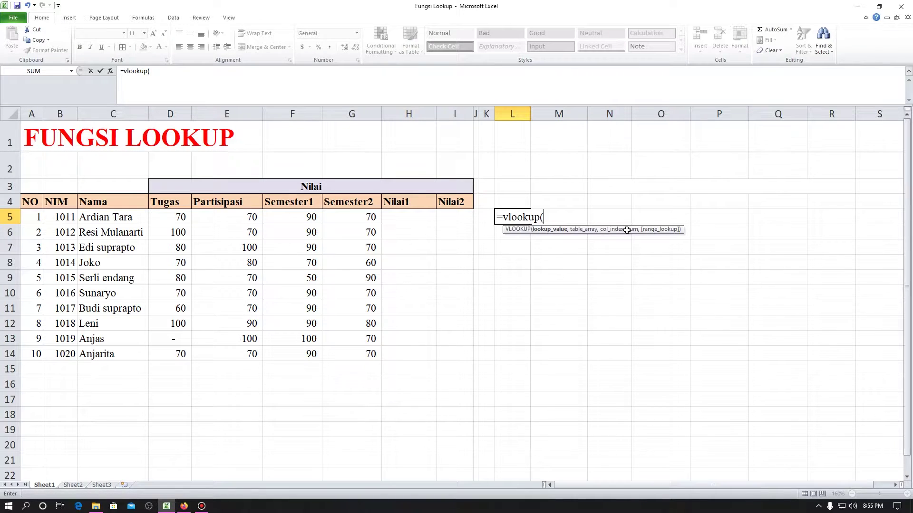
key("Escape")
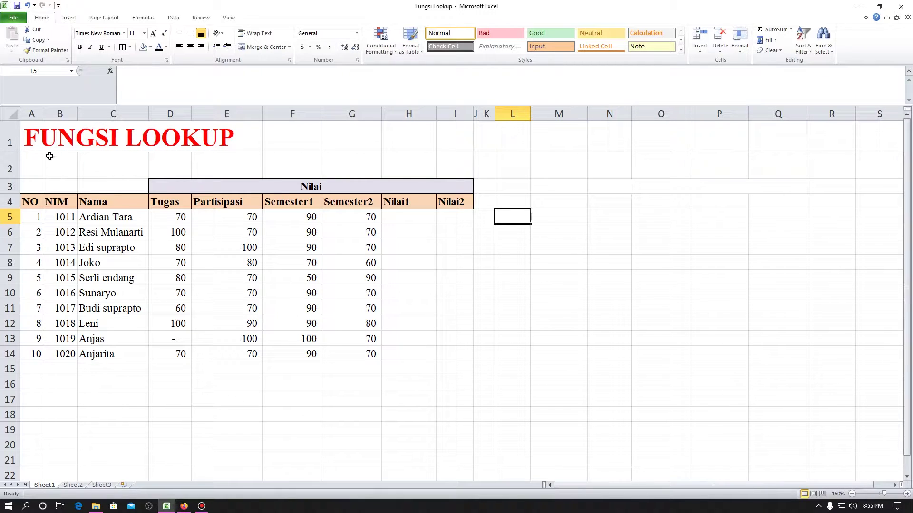
Enter the subtitle "Nilai mata kuliah akuntansi keuangan menengah 2" in cell A2.
left_click(33, 164)
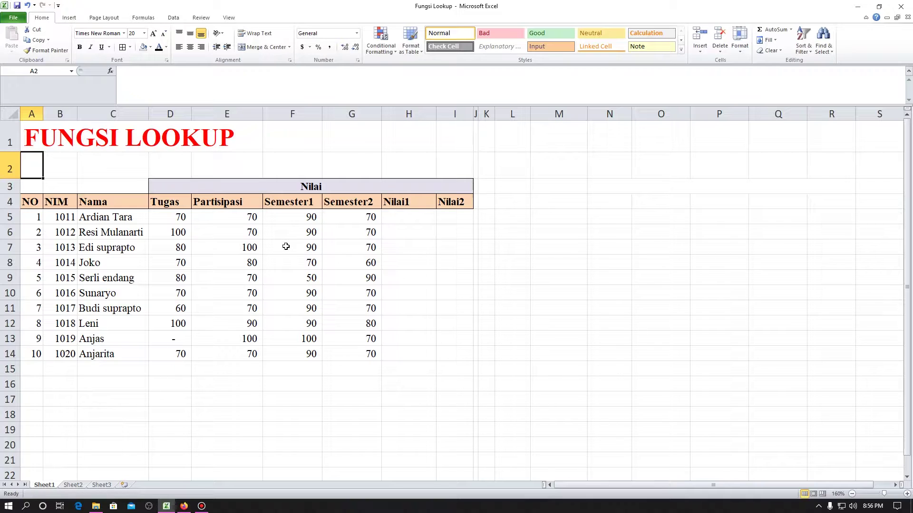
type("Nilai ")
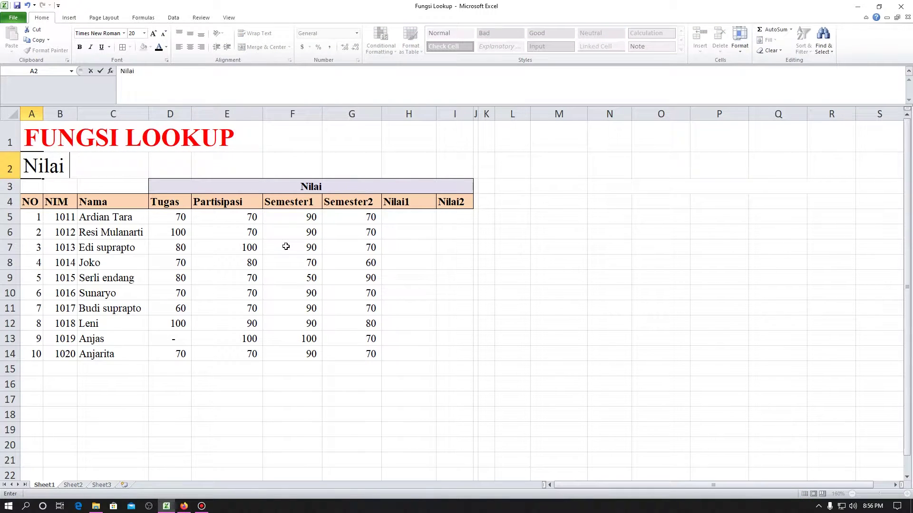
type("mata")
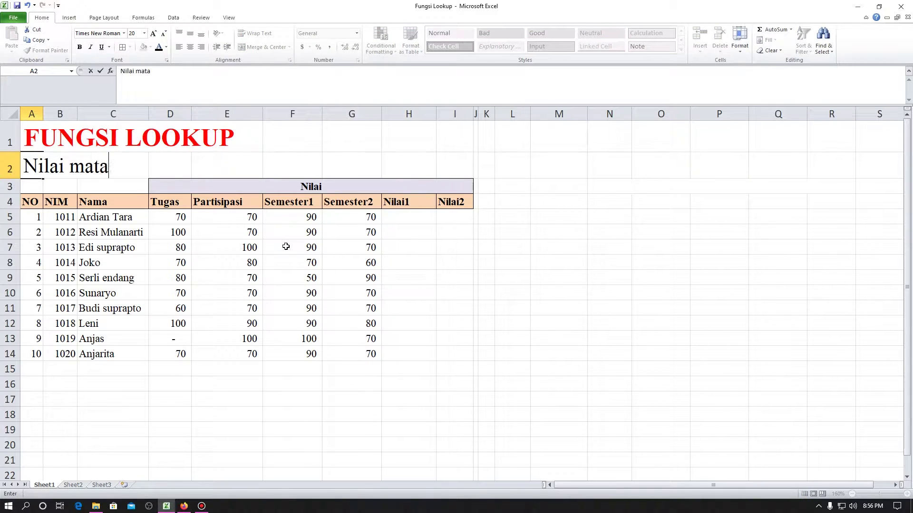
type(" kuliah ak")
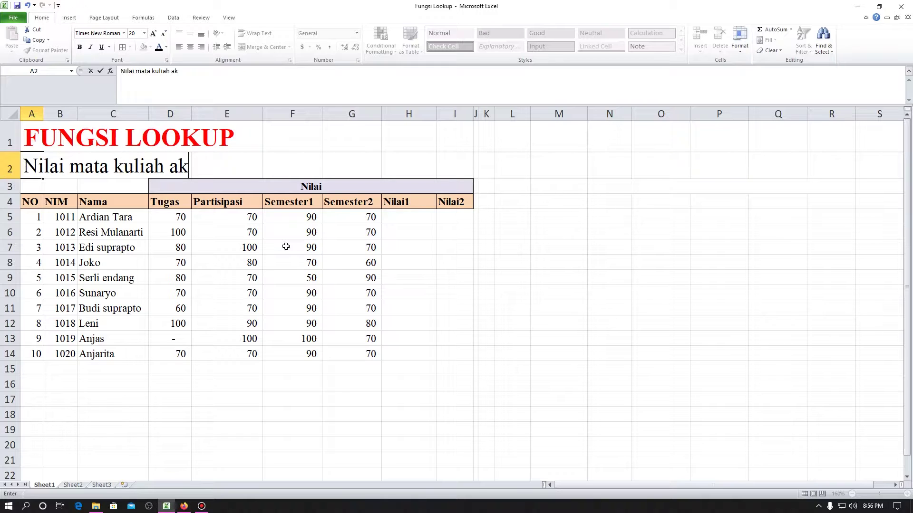
type("untans")
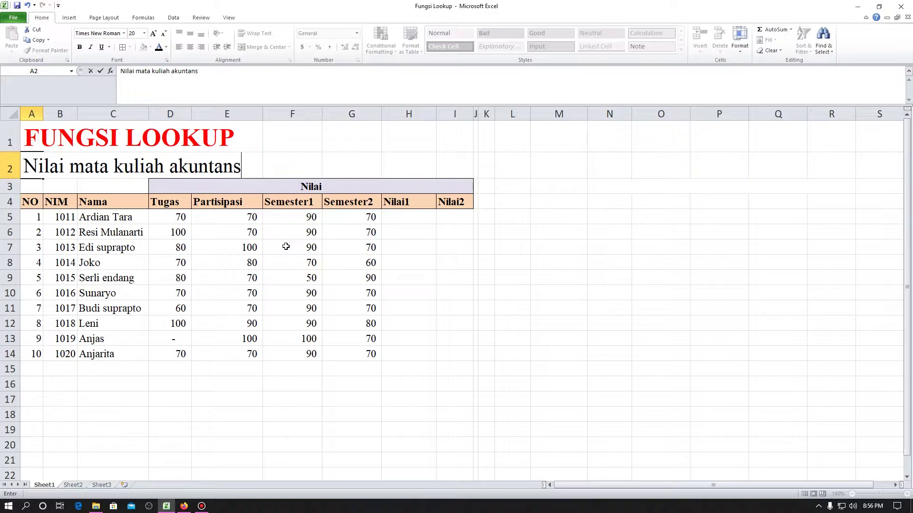
type("i keuangan me")
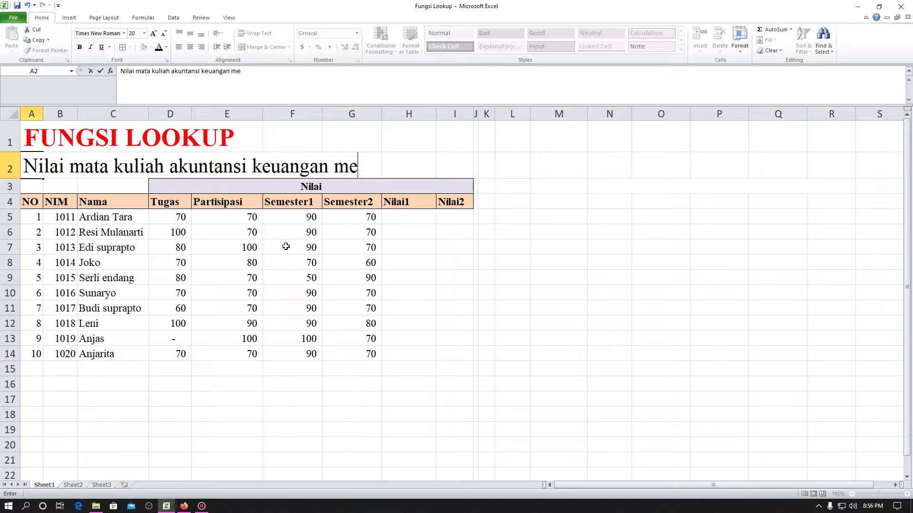
type("nengah 2'")
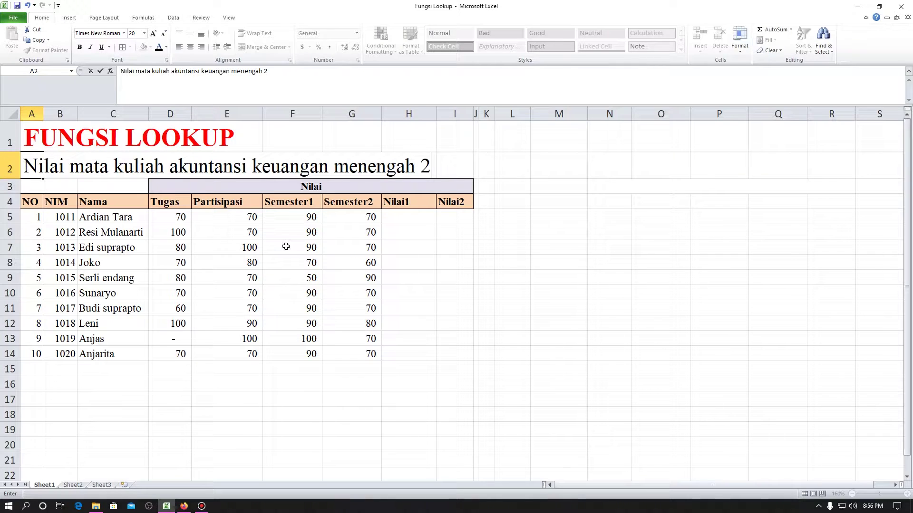
key("Return")
key("Up")
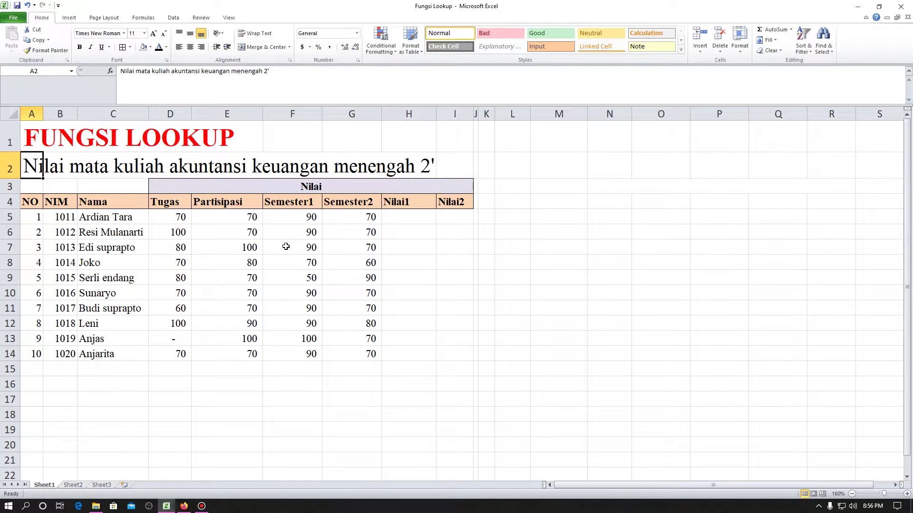
left_click(290, 86)
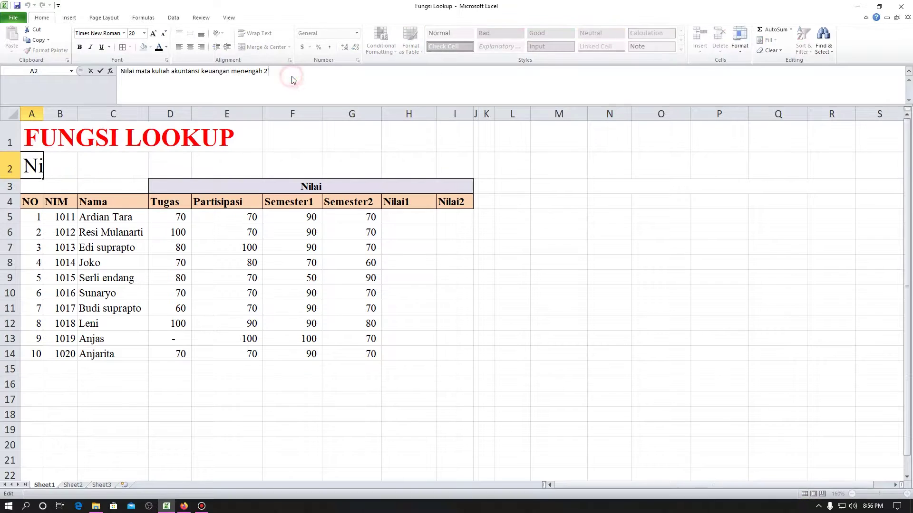
key("BackSpace")
key("Return")
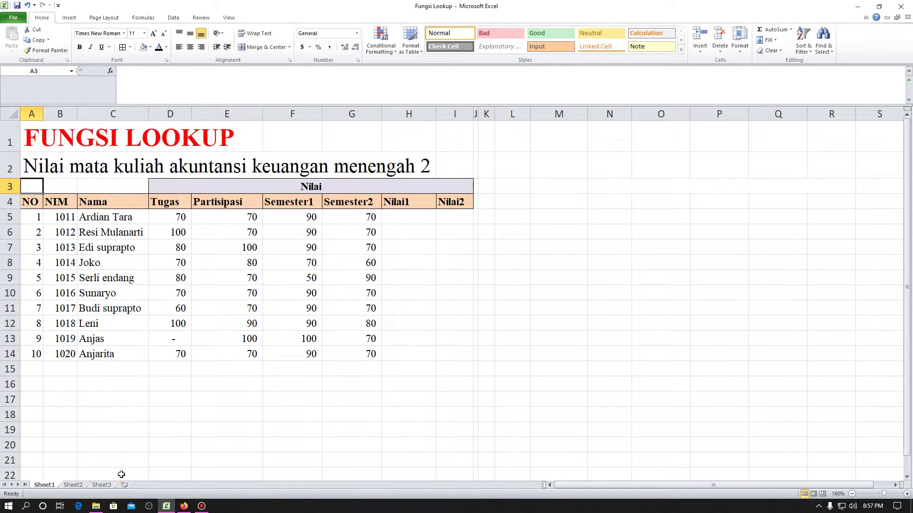
Search the sheet for the first listed student's NIM.
key("ctrl+f")
type("1011")
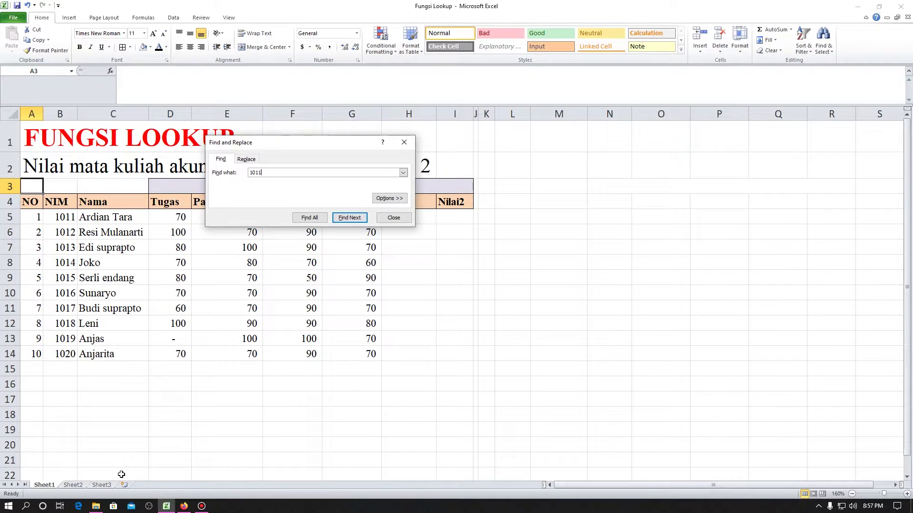
key("Return")
key("Escape")
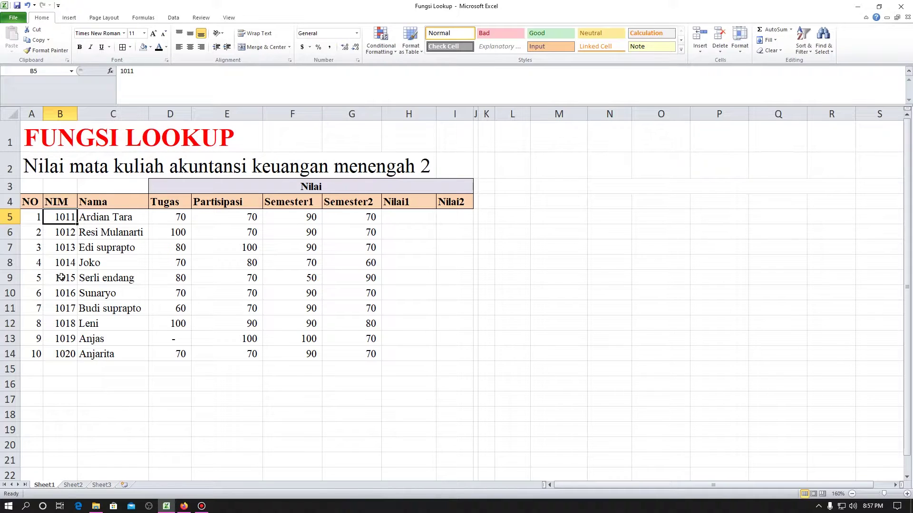
Copy the table's two header rows, A3:I4, to the empty area starting at L3.
left_click_drag(35, 184, 389, 204)
key("ctrl+c")
left_click(529, 186)
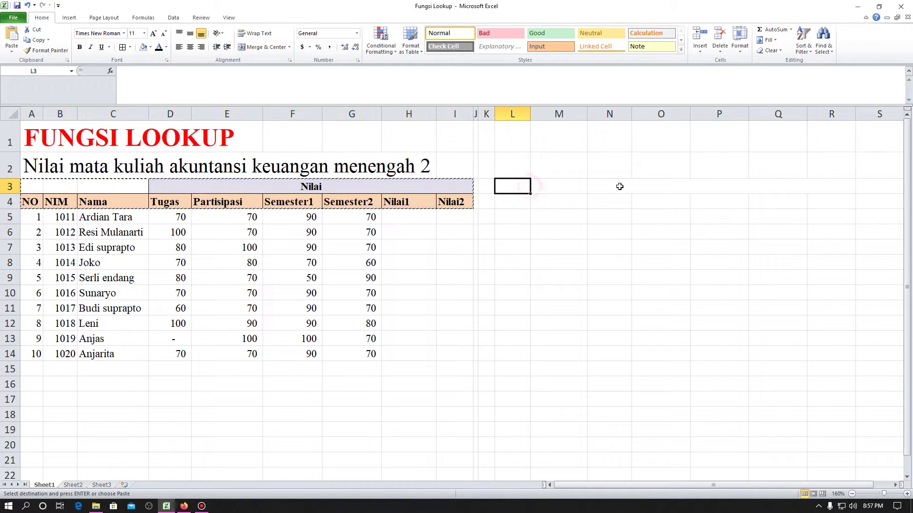
key("Return")
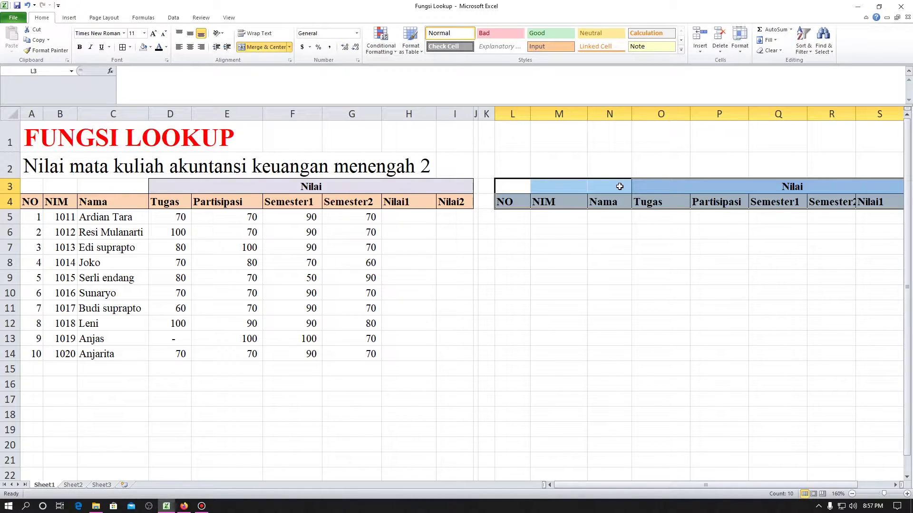
left_click(621, 252)
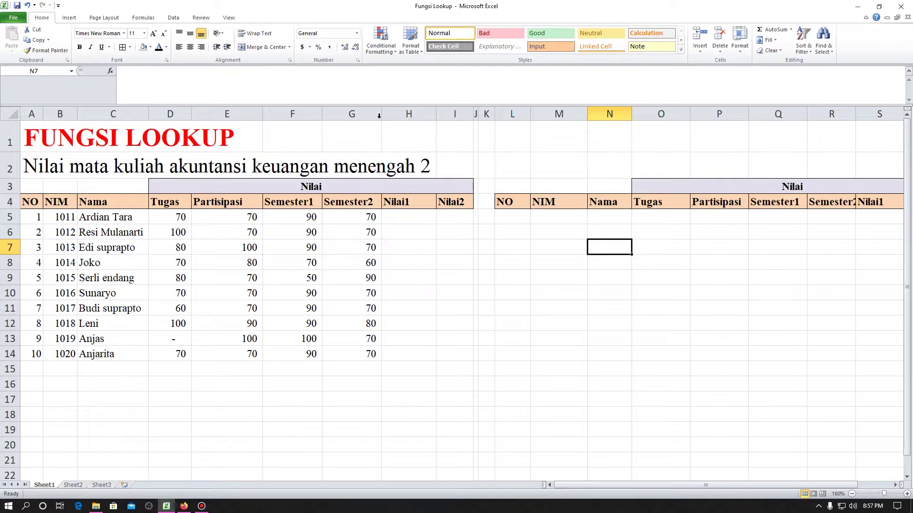
Narrow column H of the original table and columns L and M of the copied header so both tables fit.
left_click_drag(436, 114, 414, 115)
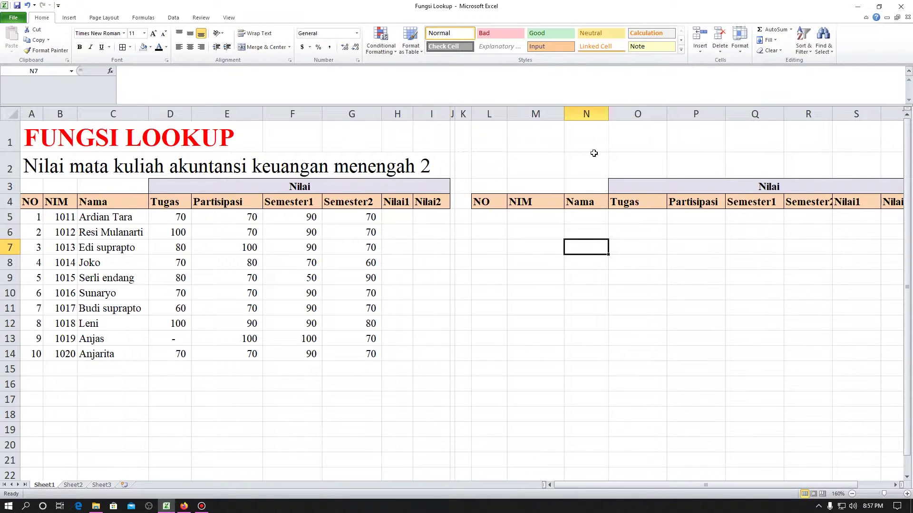
left_click(636, 217)
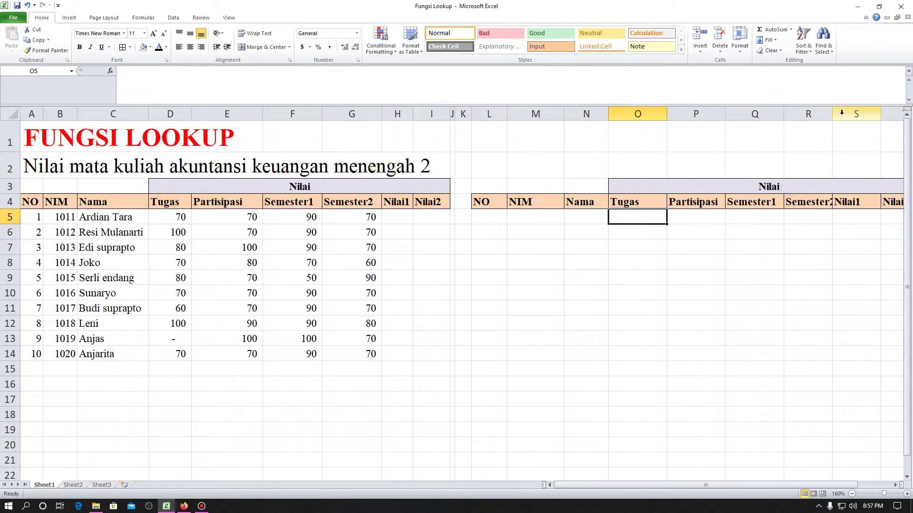
left_click_drag(564, 115, 499, 117)
left_click(658, 277)
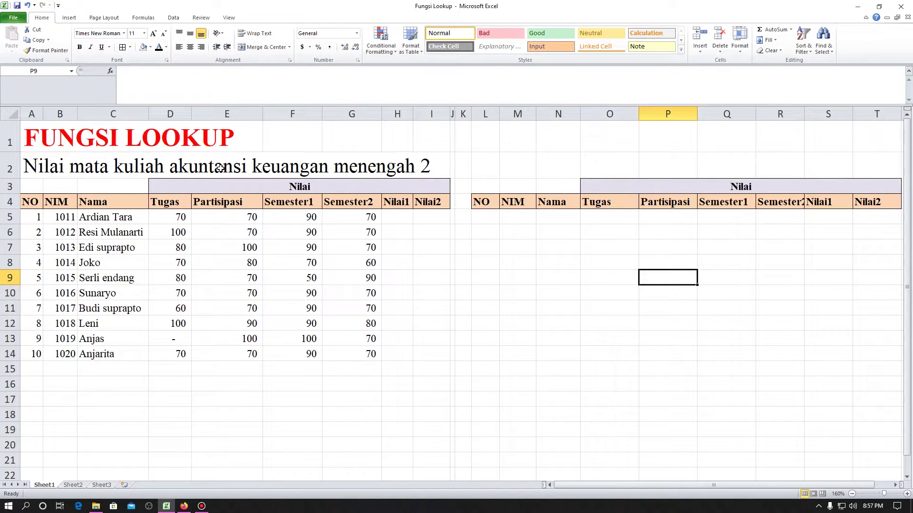
Try joining the first student's NIM and name in K5 with =B5&" "&C5, and clear the cell again.
left_click(57, 219)
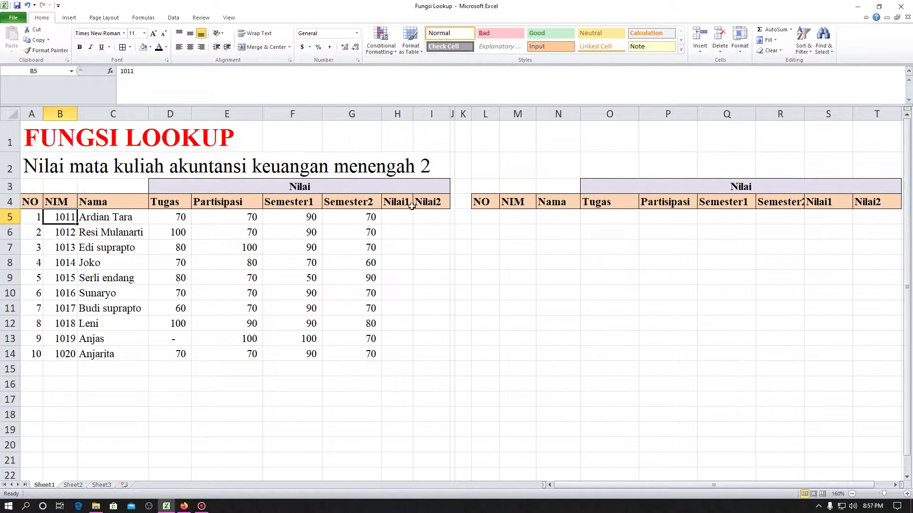
left_click(507, 214)
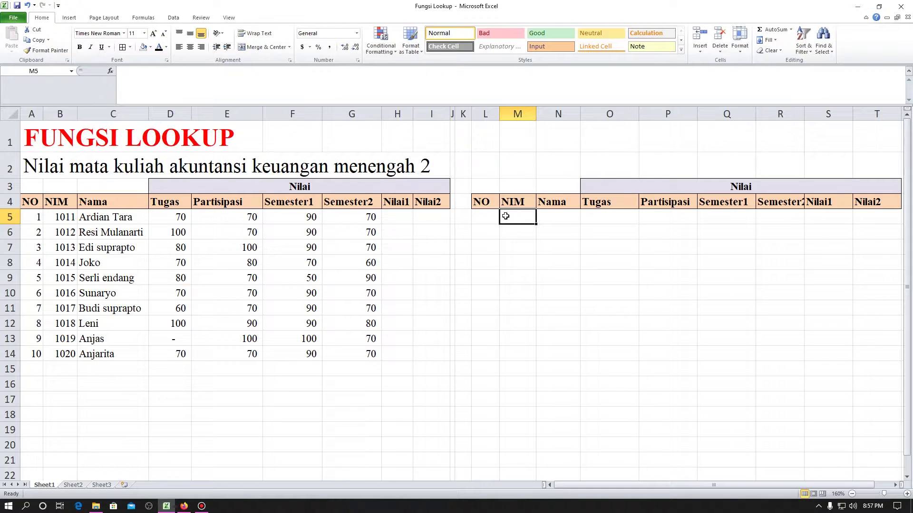
left_click(459, 218)
type("=")
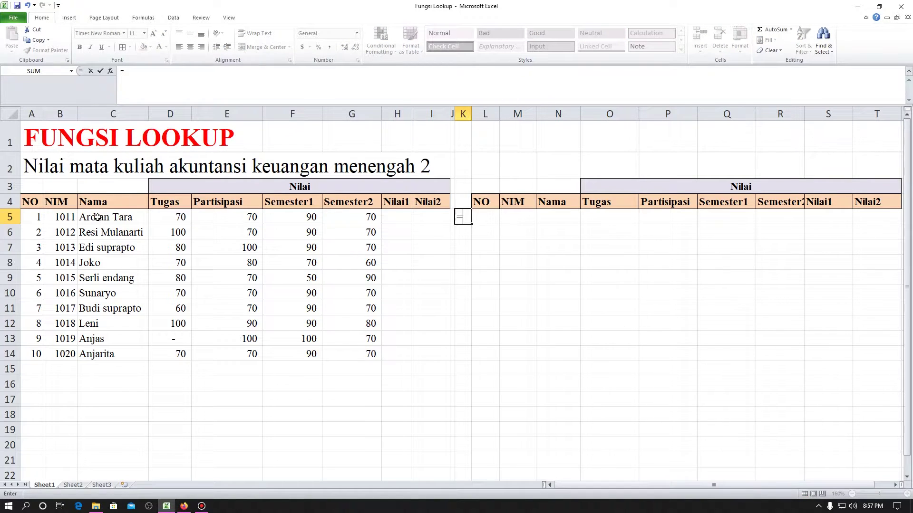
left_click(68, 218)
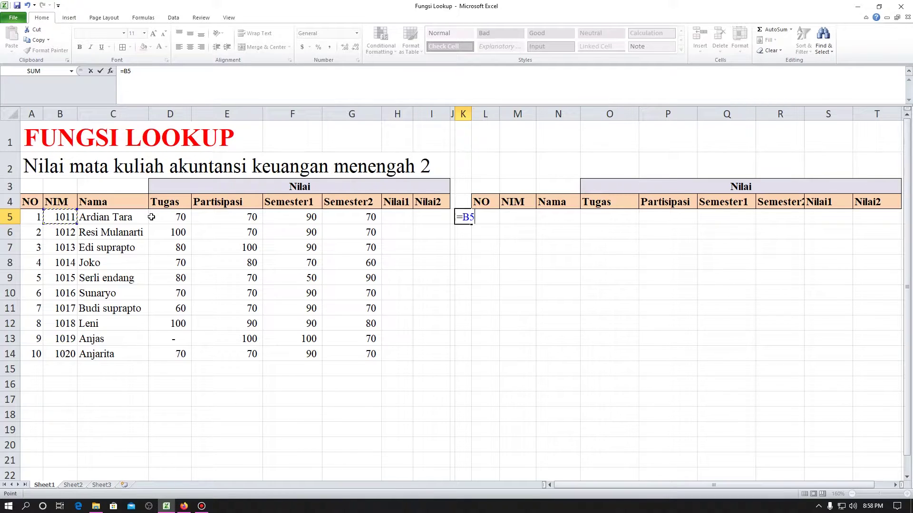
type("&\" \"&")
left_click(124, 219)
key("Return")
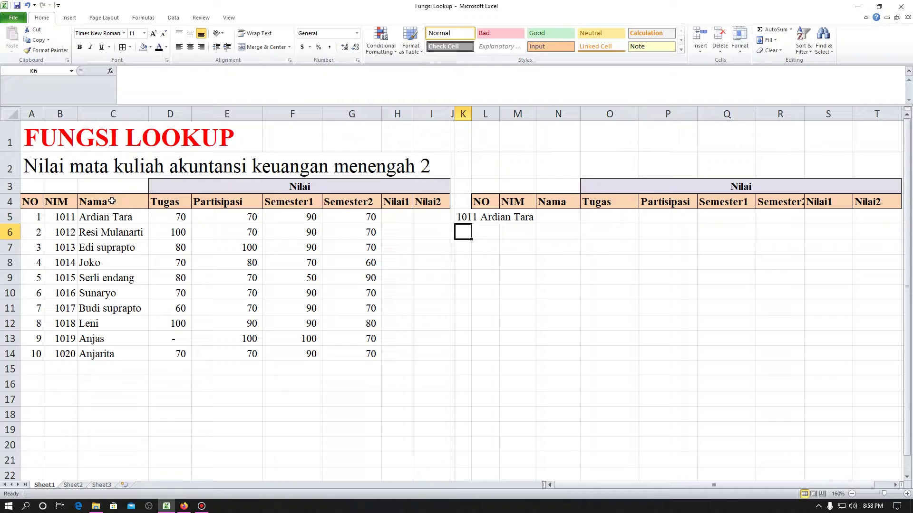
key("Up")
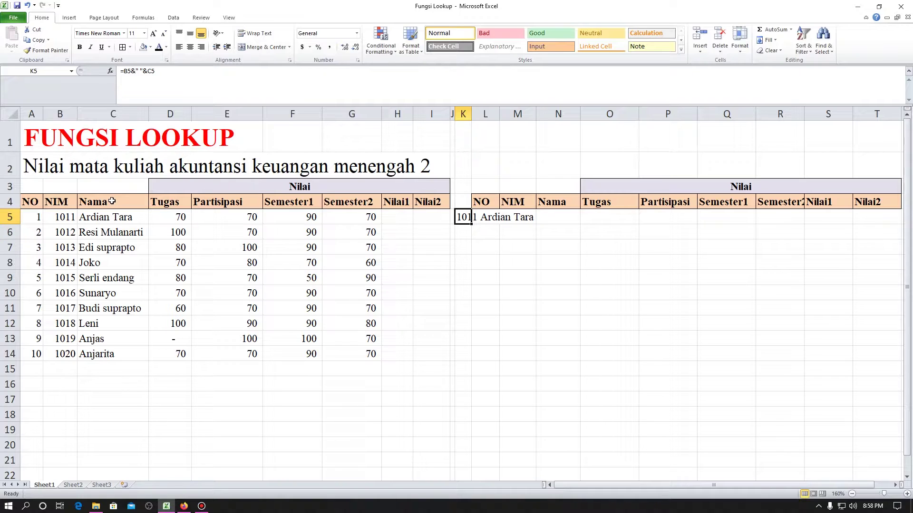
key("Delete")
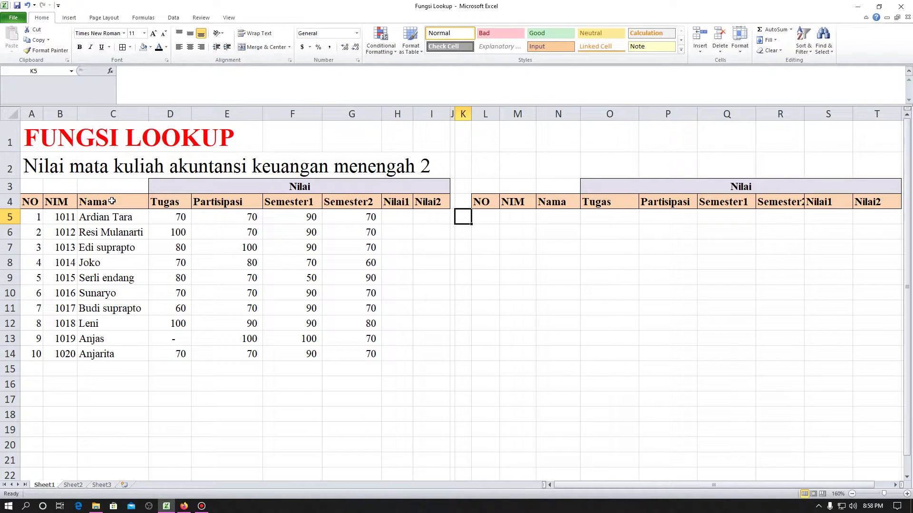
Fill row 5 of the second table with 1 under NO and the sixth listed student's NIM under NIM.
left_click(482, 216)
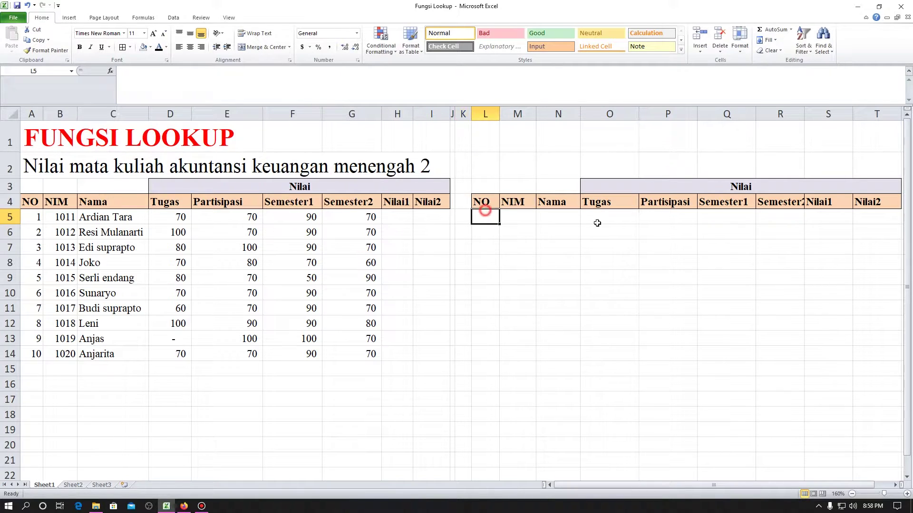
type("1")
key("ctrl+Return")
key("Tab")
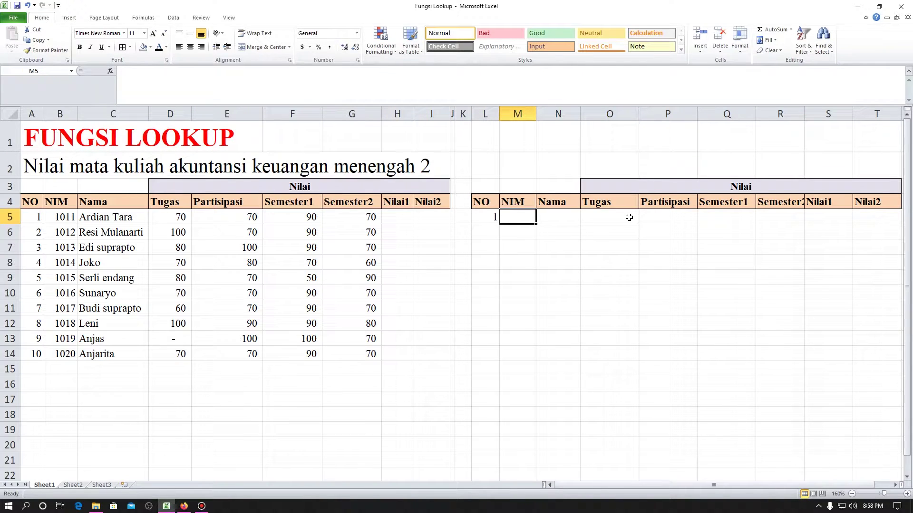
type("1016")
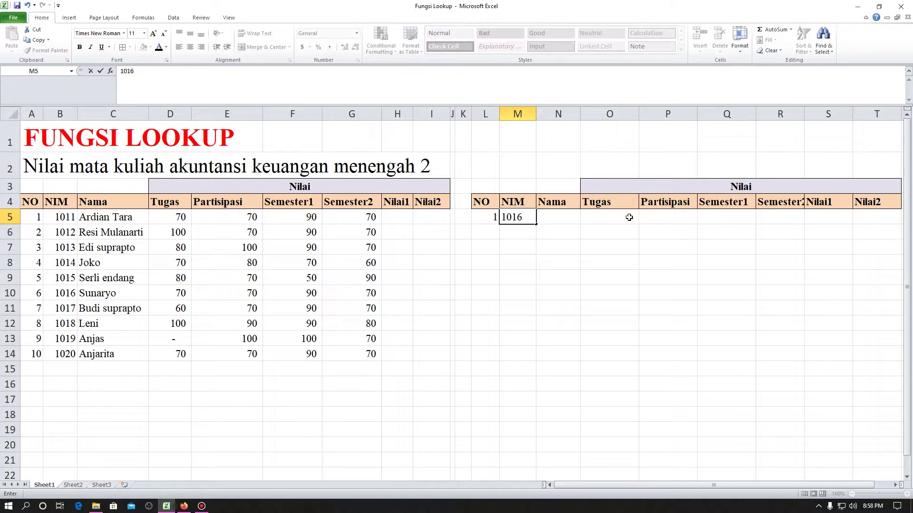
key("ctrl+Return")
key("Tab")
key("Tab")
key("Tab")
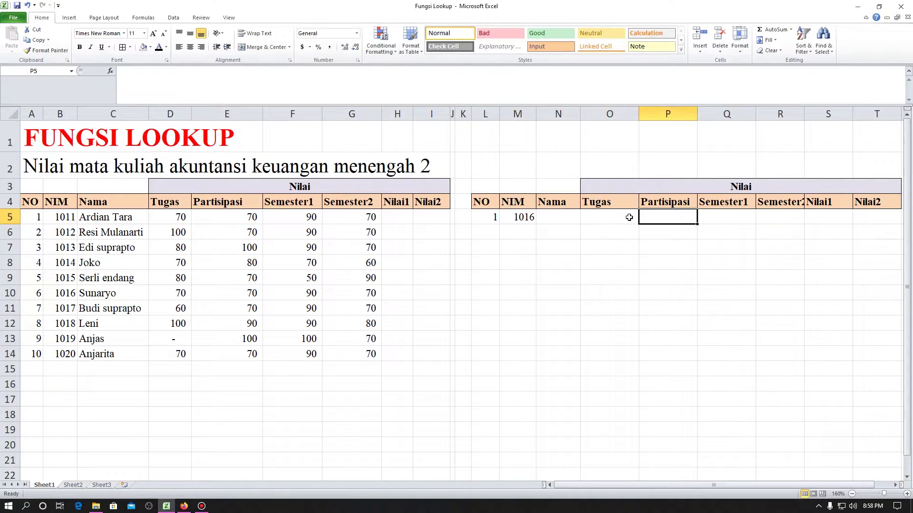
key("Tab")
key("Tab")
key("Tab")
key("Tab")
Enter =LOOKUP(M5,B5:C14) in N5 to retrieve the student's name from the NIM.
key("shift+Tab")
key("shift+Tab")
key("shift+Tab")
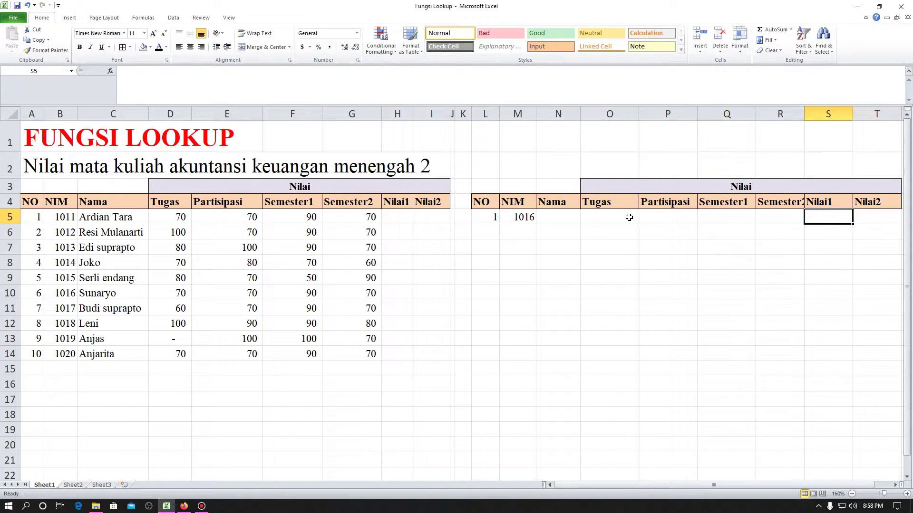
key("shift+Tab")
key("shift+Tab")
key("shift+Tab")
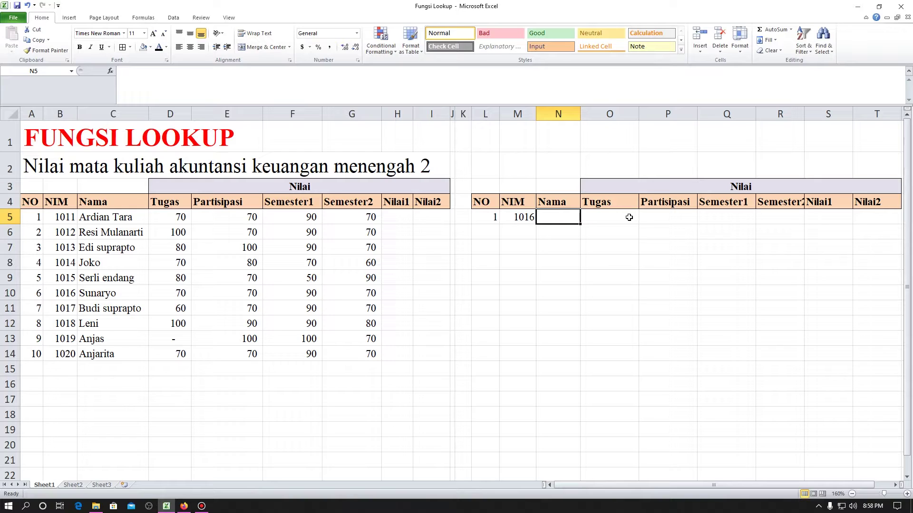
type("=")
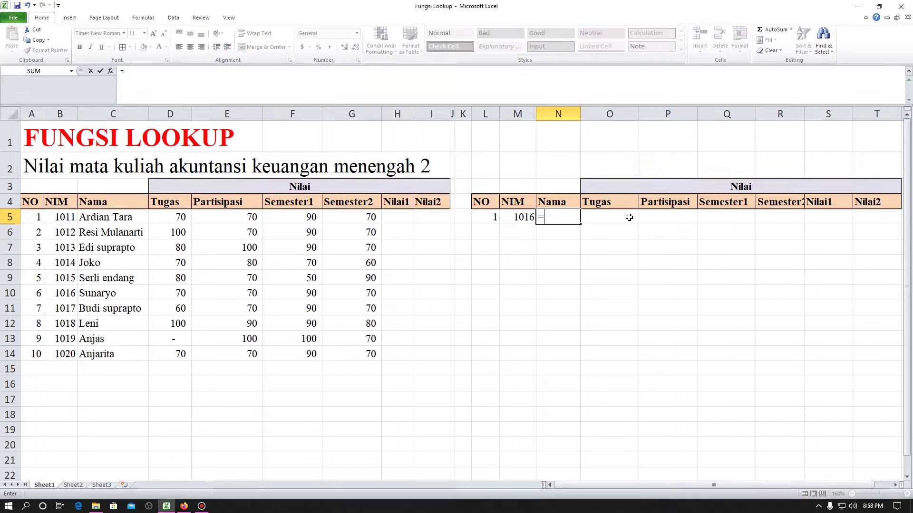
type("lo")
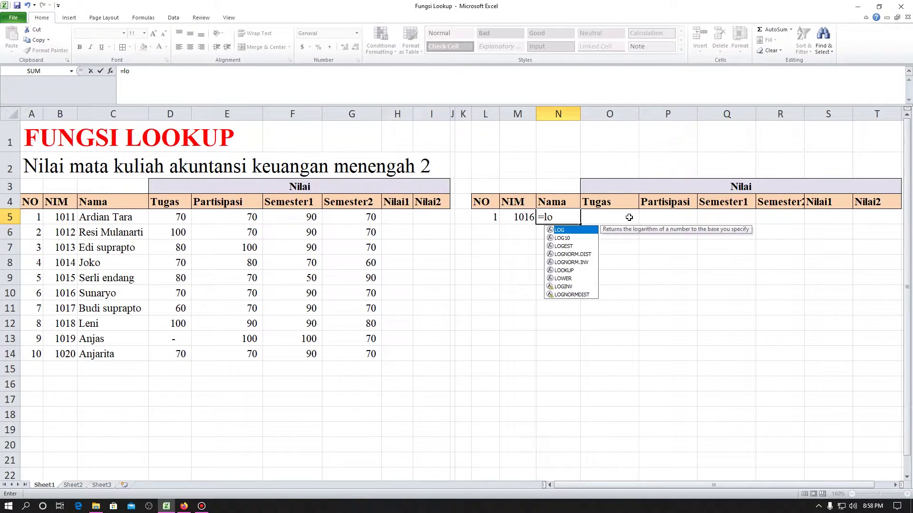
type("o")
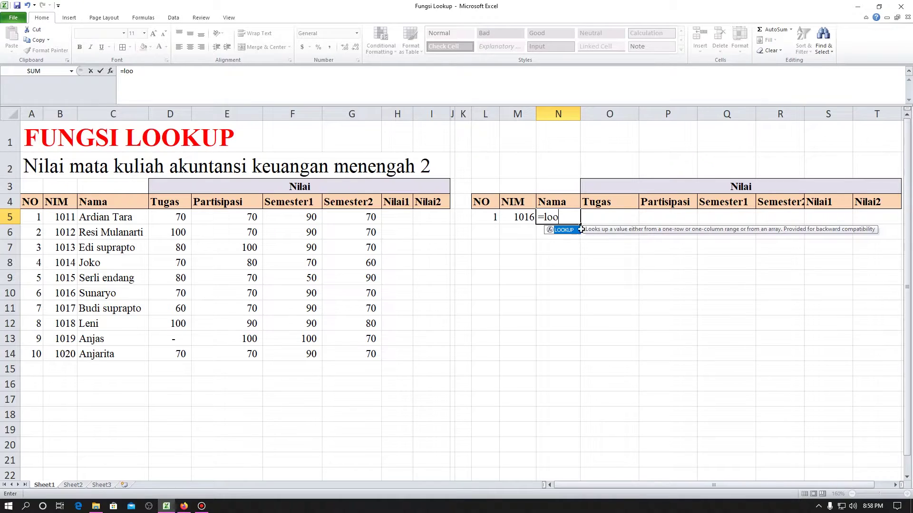
double_click(563, 231)
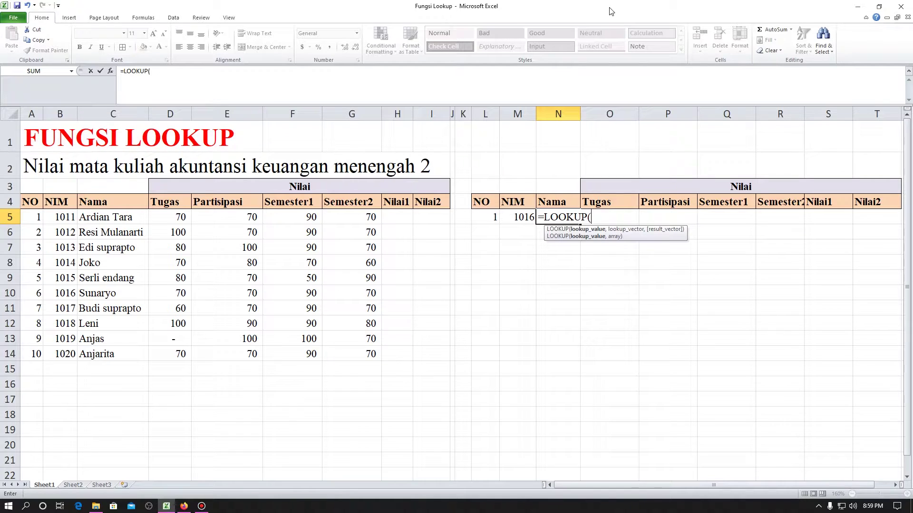
left_click(524, 221)
type(",")
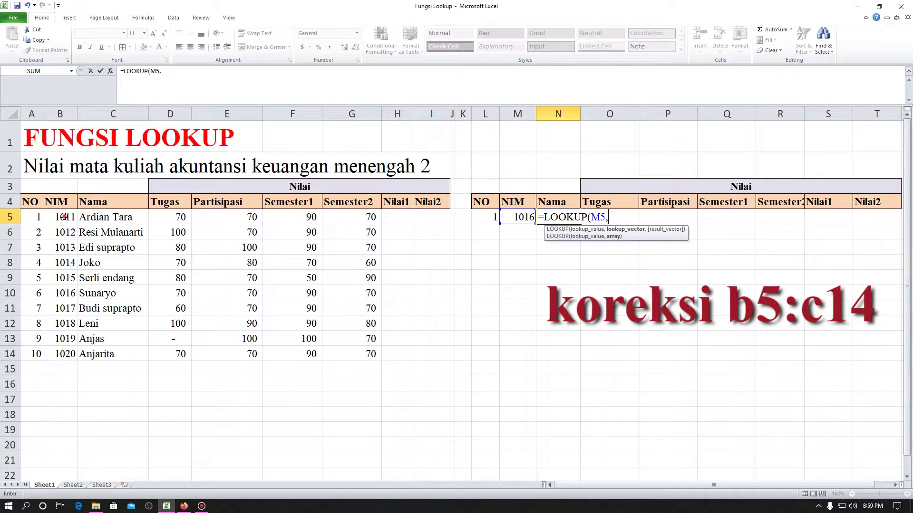
left_click_drag(64, 217, 122, 352)
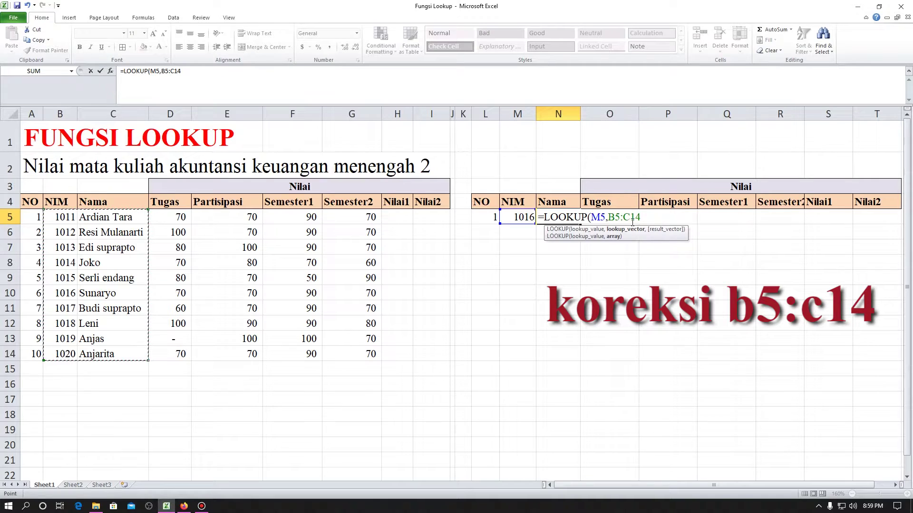
key("ctrl+Return")
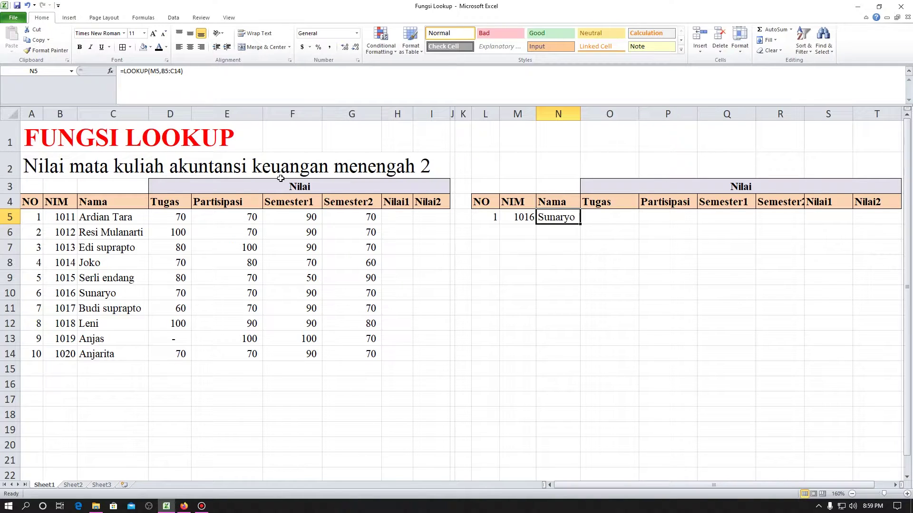
Try copying the relative LOOKUP formula from N5 across the grade cells O5:T5.
left_click(478, 305)
left_click(556, 217)
key("ctrl+c")
key("Right")
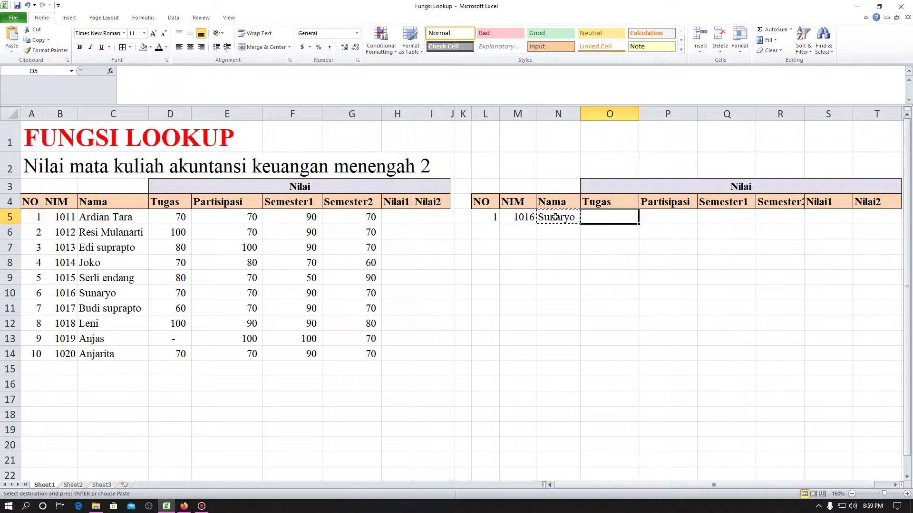
key("shift+Right")
key("shift+Right")
key("shift+Right")
key("shift+Right")
key("shift+Right")
key("Return")
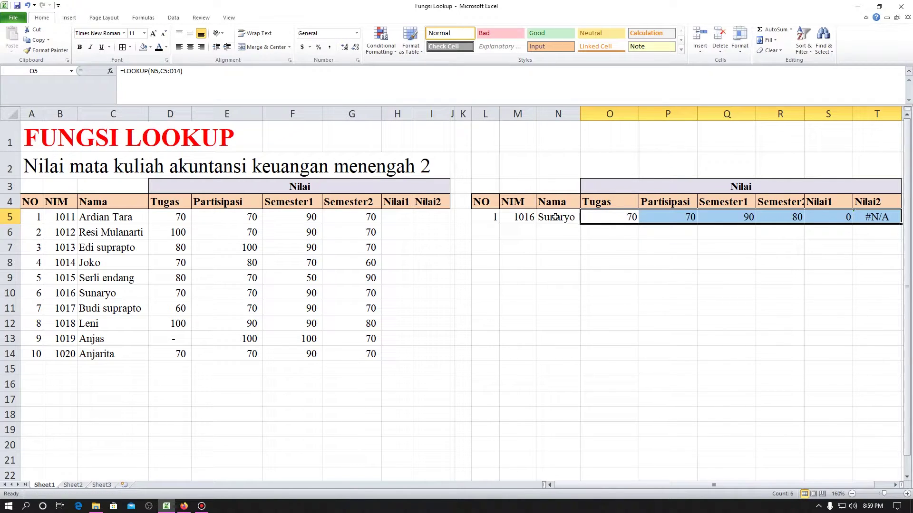
Examine the cell references in the copied formulas in O5 and P5.
left_click(554, 217)
key("Right")
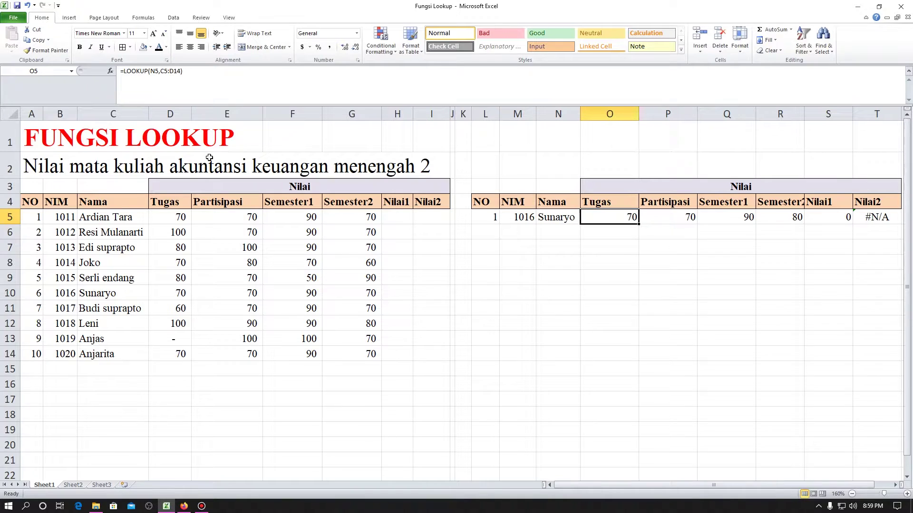
left_click(218, 88)
key("Escape")
left_click(654, 221)
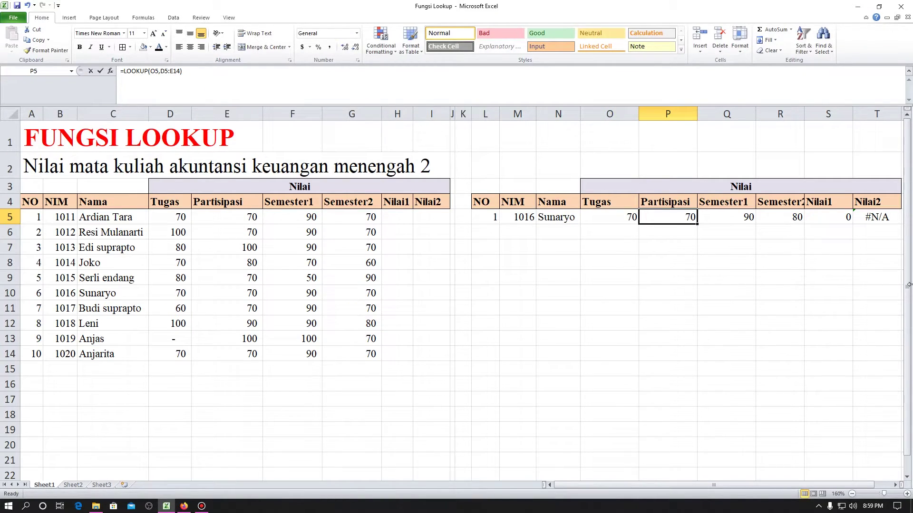
key("F2")
key("Escape")
Clear the copied formulas from O5:T5.
key("Left")
key("ctrl+shift+Right")
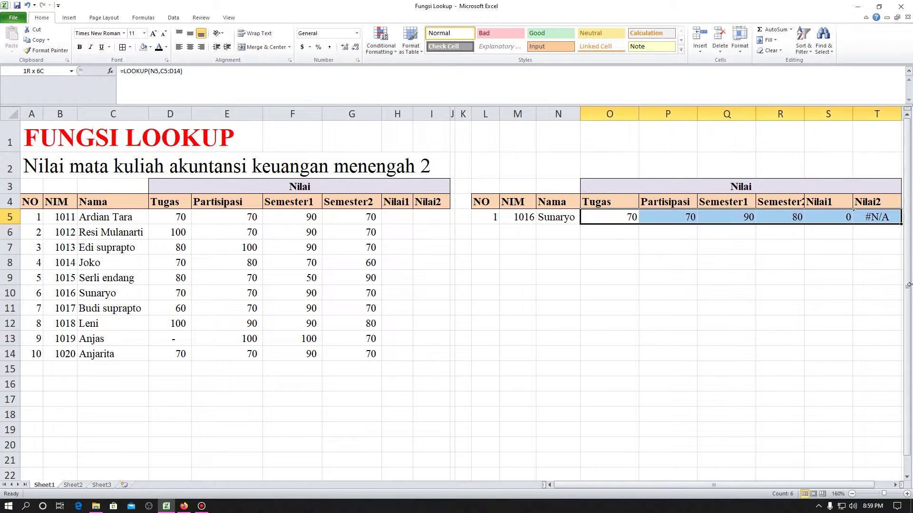
key("Delete")
key("Left")
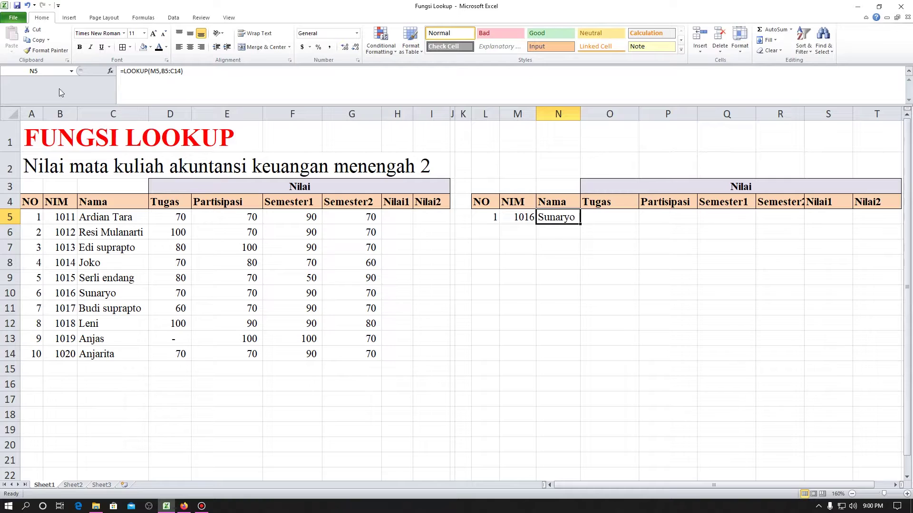
Review the lookup value and array references in N5's LOOKUP formula.
key("Right")
left_click(572, 234)
left_click(565, 220)
left_click(184, 72)
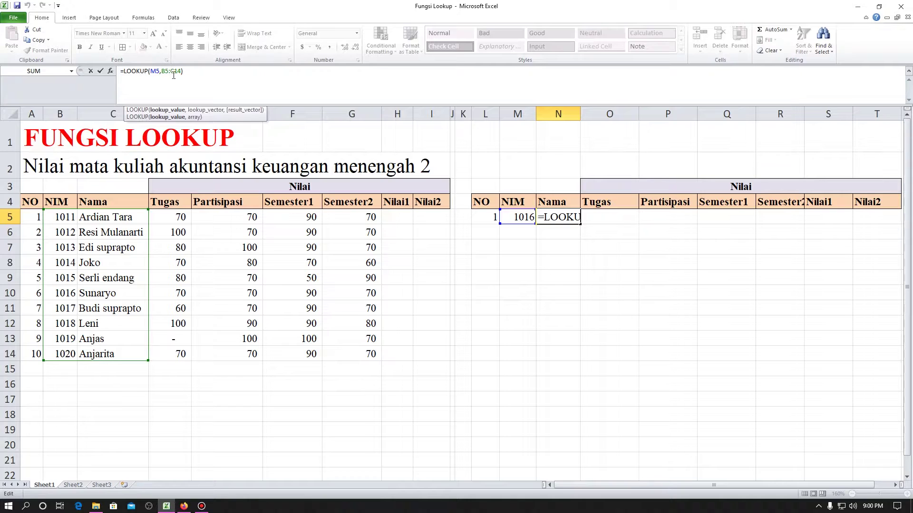
key("ctrl+Return")
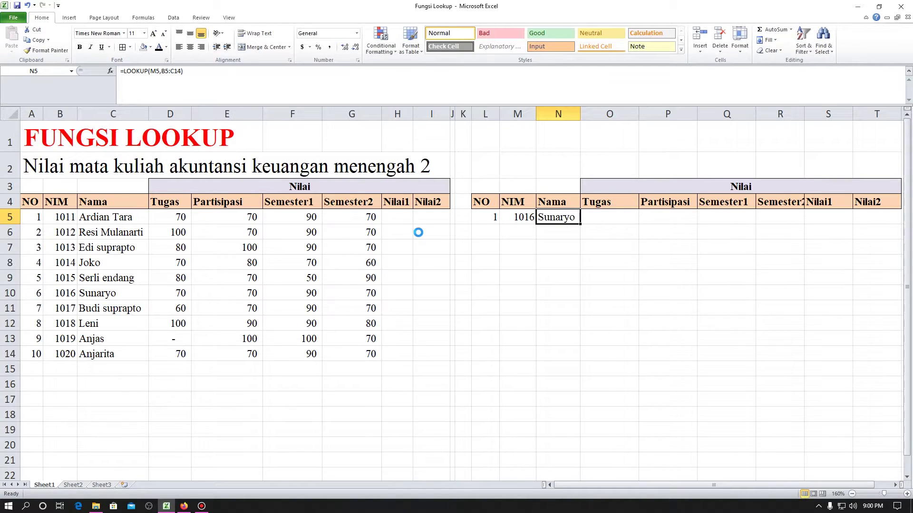
Make the lookup value in N5's LOOKUP formula absolute as $M$5.
scroll(418, 232, "up", 2)
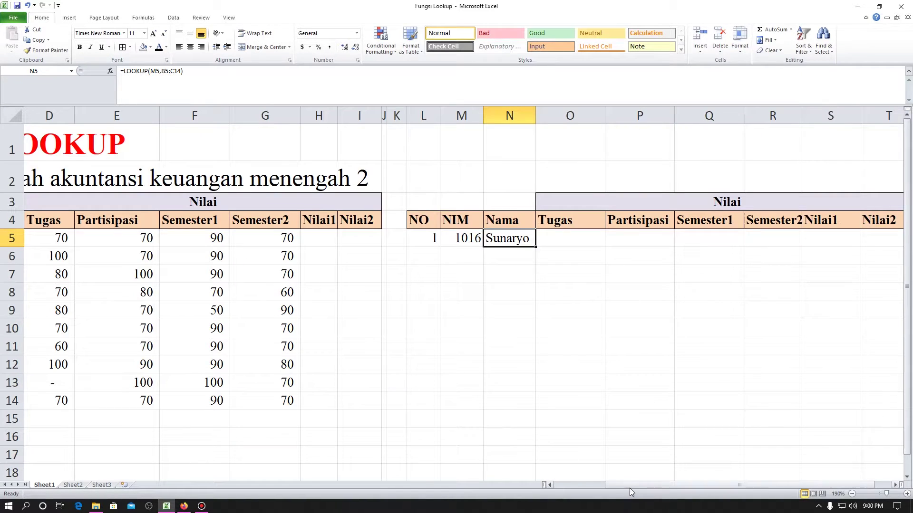
left_click_drag(629, 488, 571, 491)
left_click(641, 329)
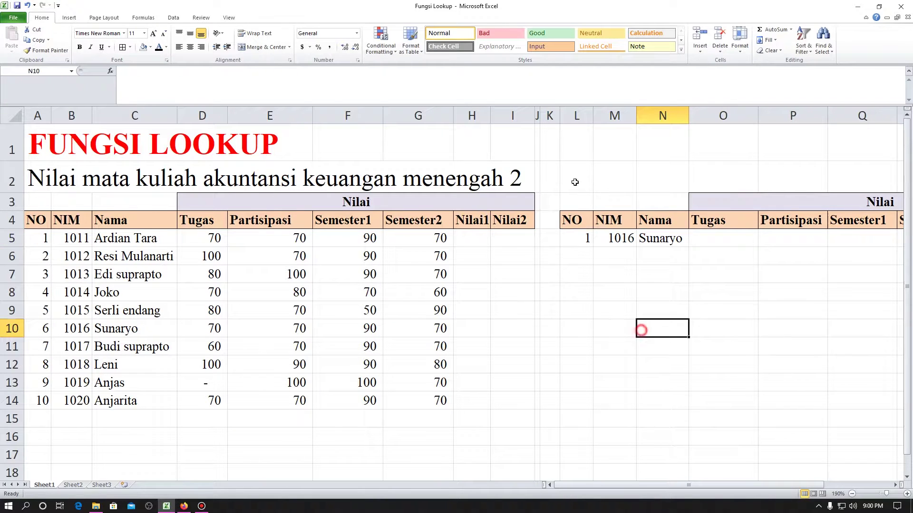
left_click(659, 242)
left_click(614, 237)
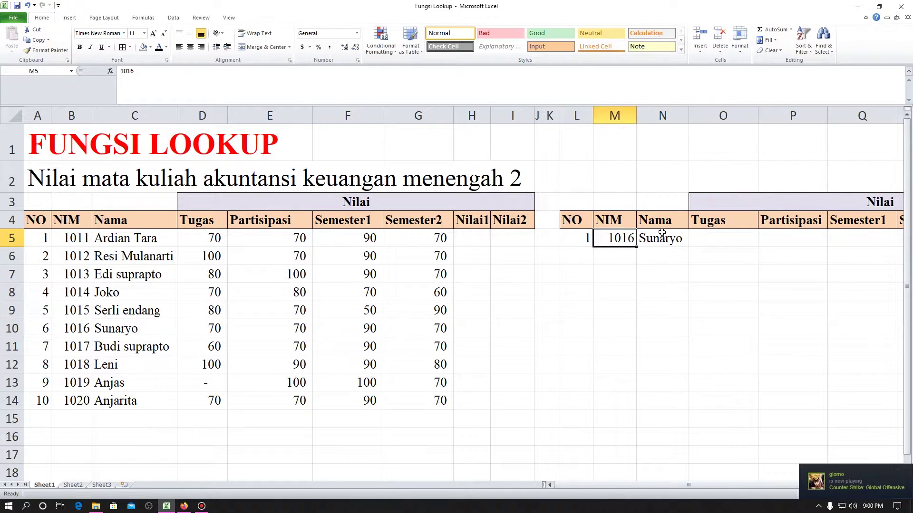
left_click(662, 233)
left_click(157, 71)
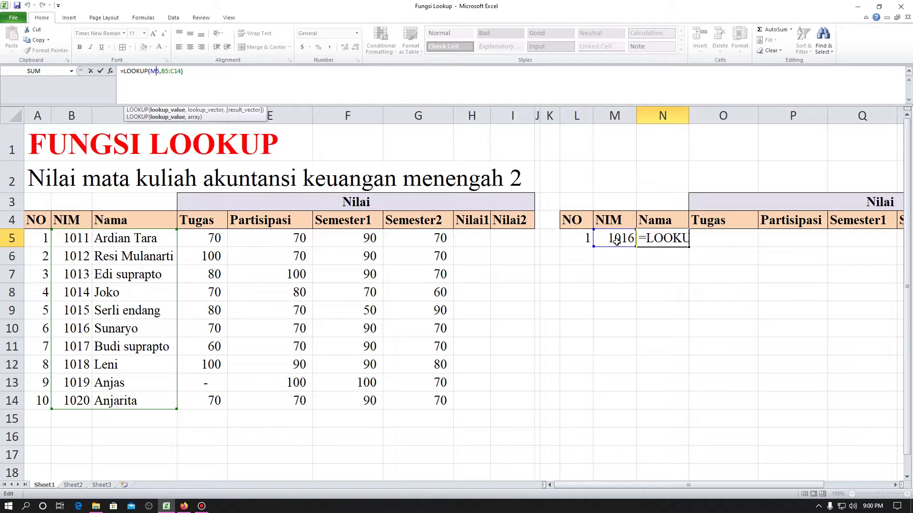
key("F4")
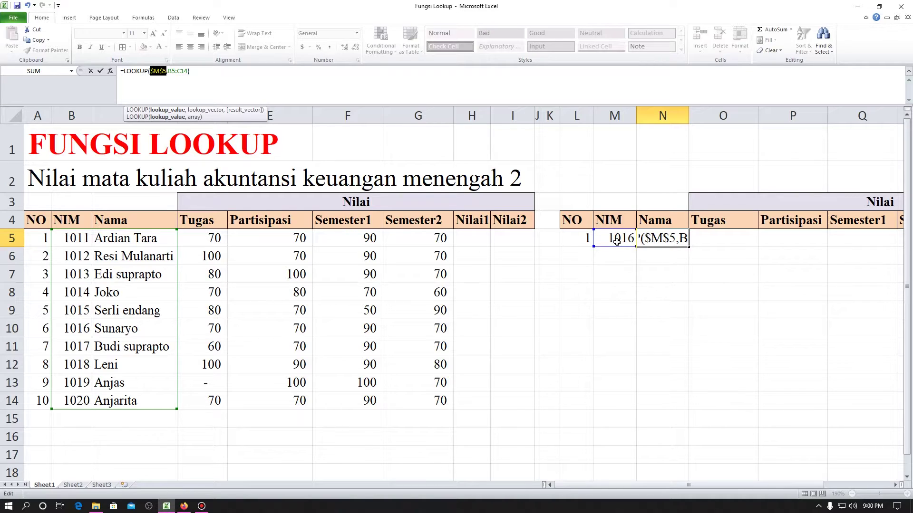
key("ctrl+Return")
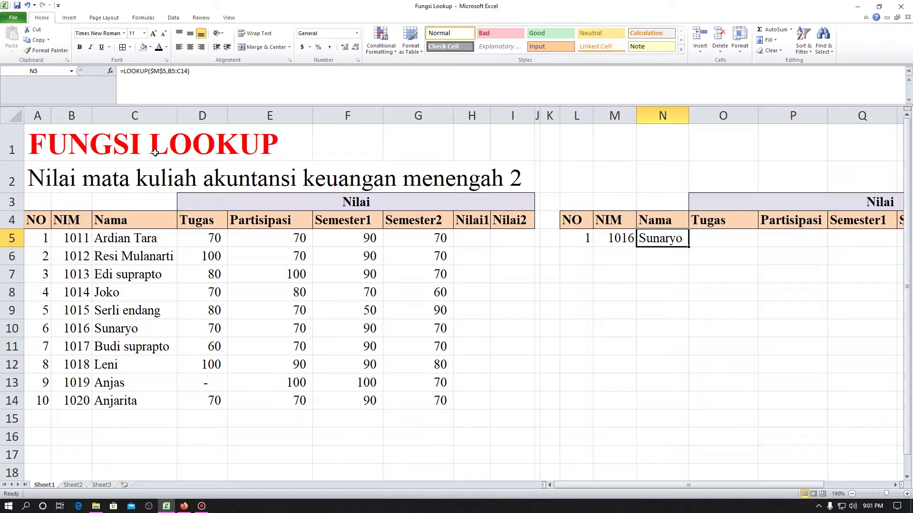
Lock the start of the array in N5 so the formula reads =LOOKUP($M$5,$B$5:C14).
left_click(208, 79)
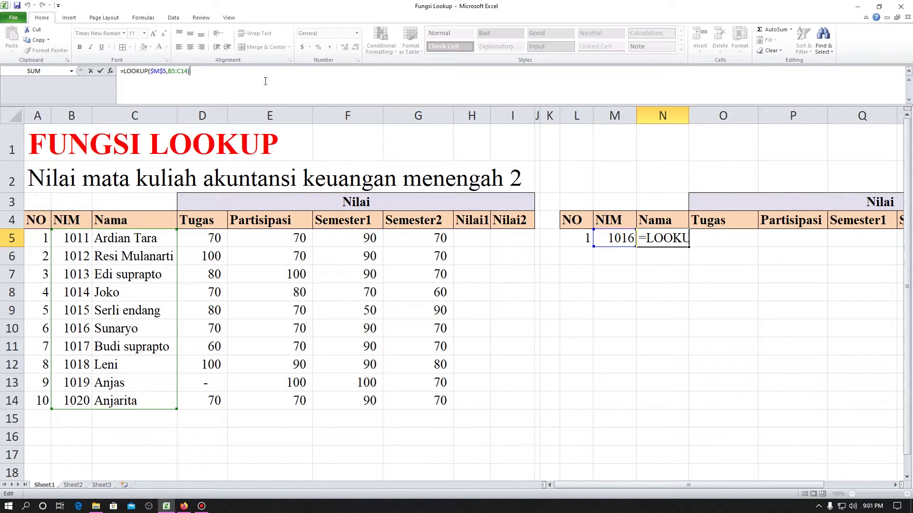
left_click(179, 71)
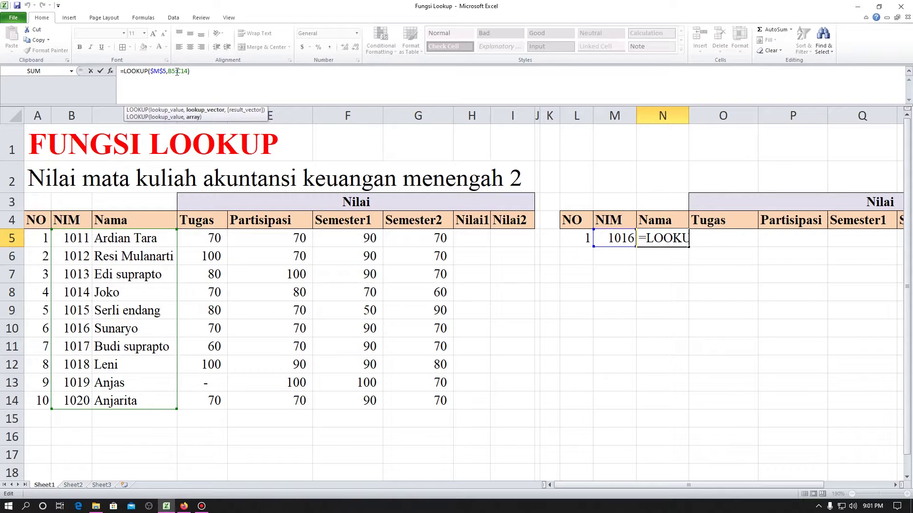
key("F4")
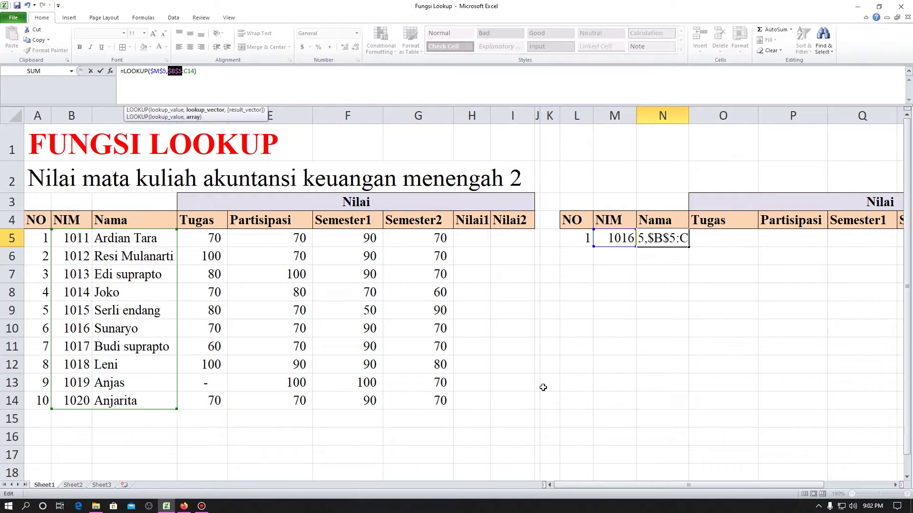
key("Return")
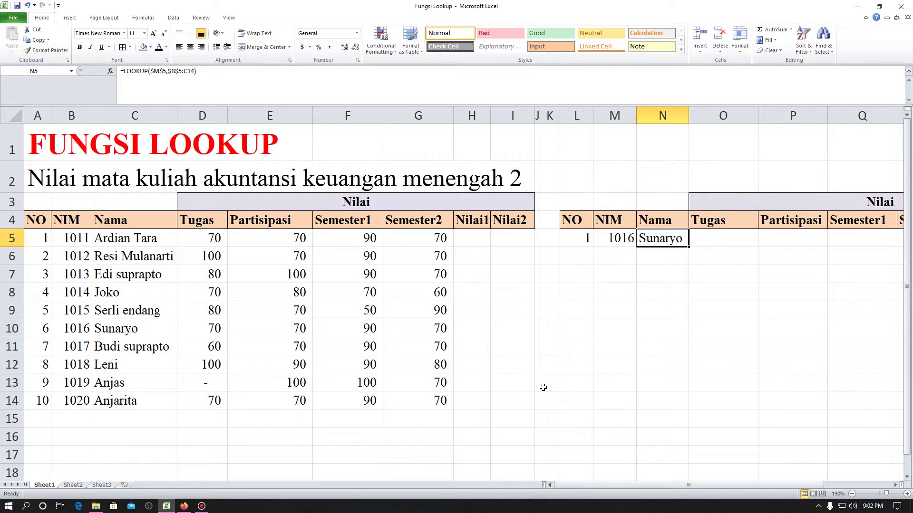
Copy the LOOKUP formula with locked references from N5 to O5:T5, Tugas through Nilai2.
key("ctrl+c")
key("Right")
key("shift+Right")
key("shift+Right")
key("shift+Right")
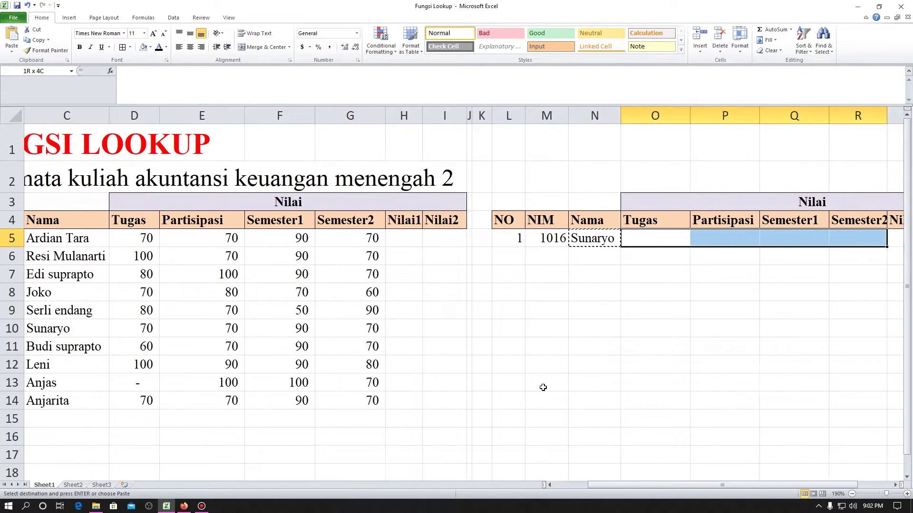
key("shift+Right")
key("shift+Right")
key("Return")
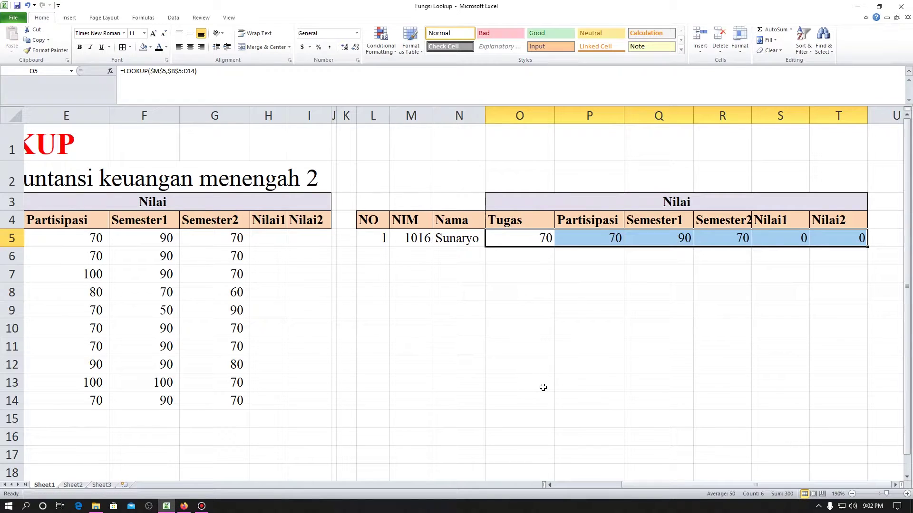
Collapse the empty column K so the second table sits directly beside the original table.
left_click(519, 238)
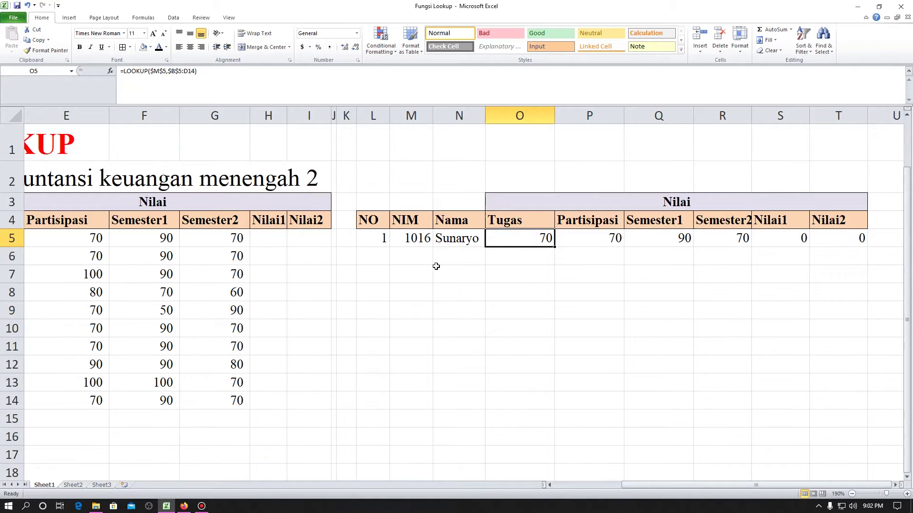
scroll(436, 266, "down", 2)
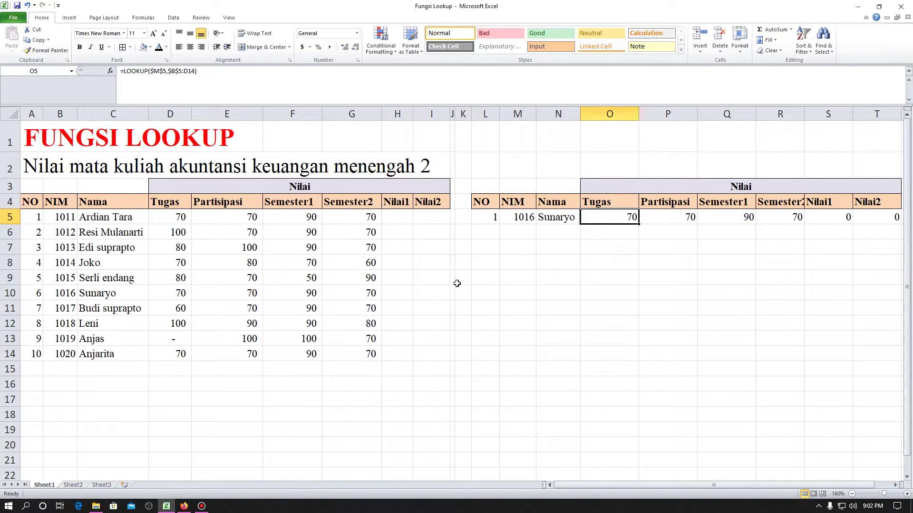
left_click_drag(471, 114, 454, 113)
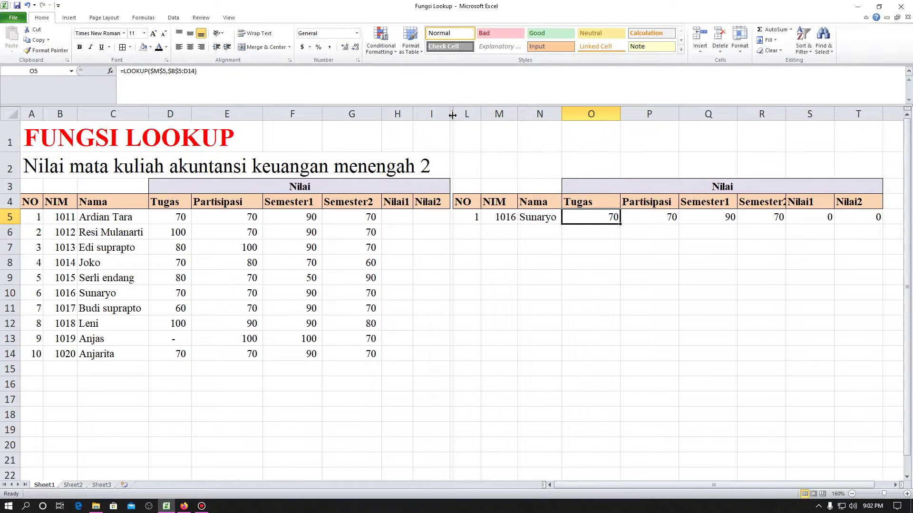
left_click(637, 264)
Highlight row 10 of the original table with a light green fill and bold text.
left_click(531, 215)
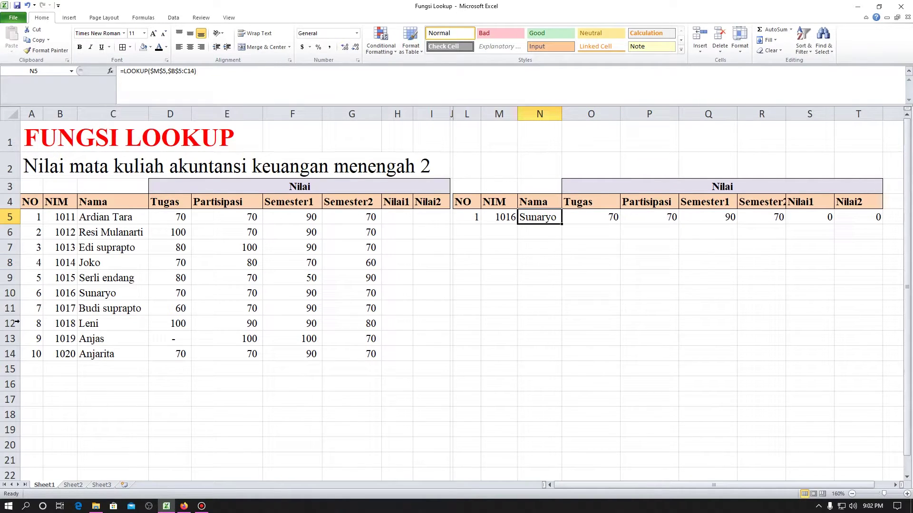
left_click(10, 293)
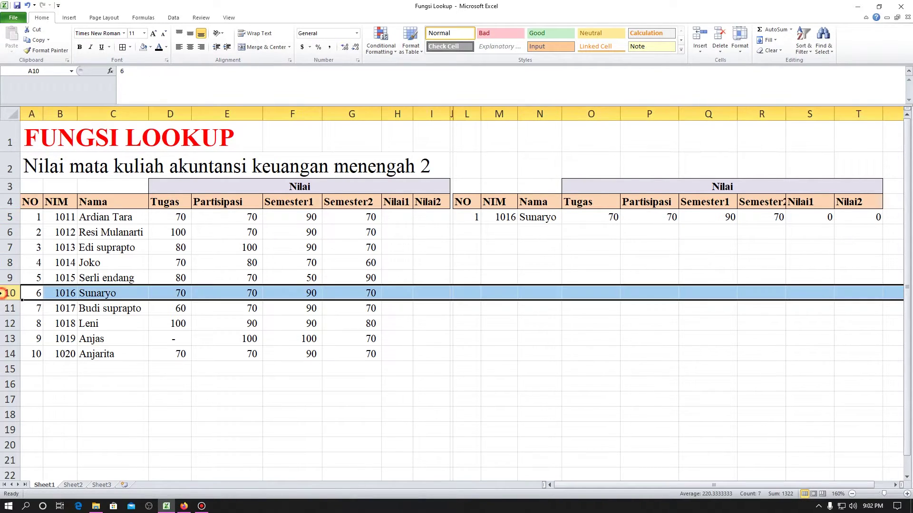
left_click(150, 47)
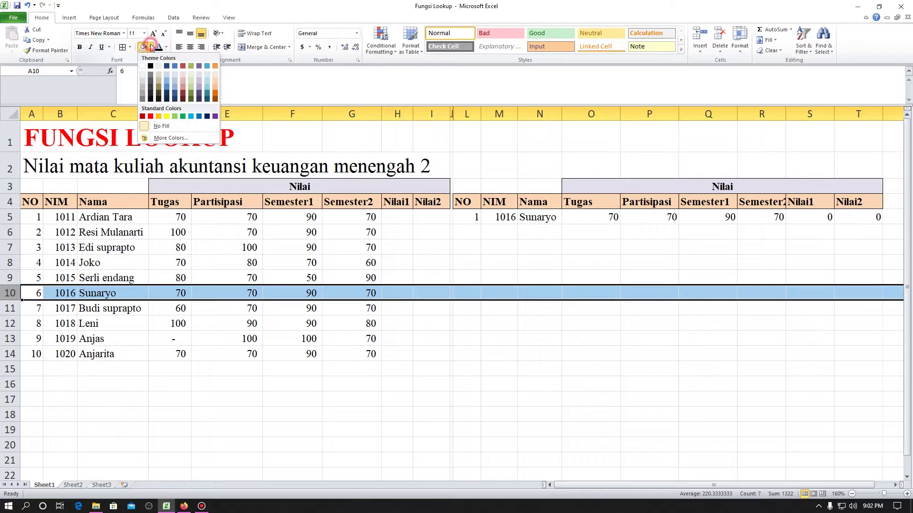
left_click(191, 80)
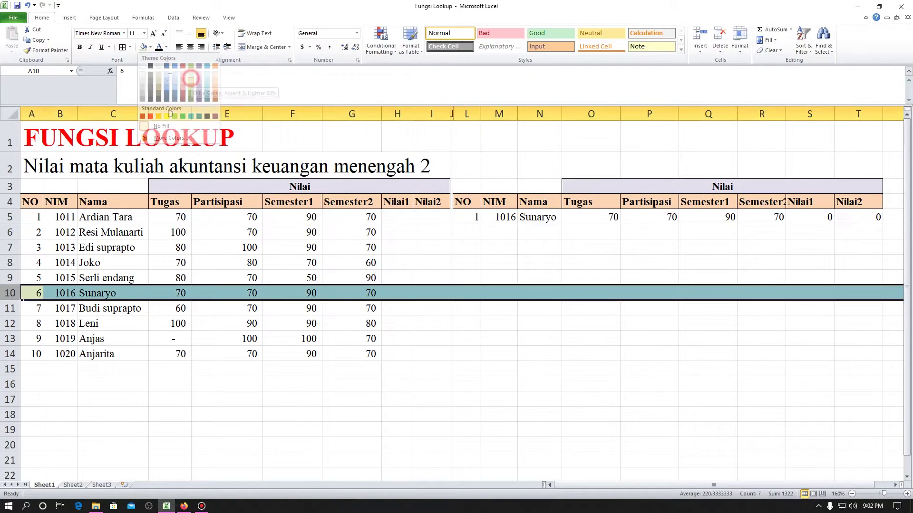
left_click(79, 47)
left_click(480, 319)
Compare the name and grades in row 10 with the looked-up results in row 5 of the second table.
left_click_drag(33, 293, 342, 292)
left_click(450, 364)
left_click(527, 215)
left_click(501, 215)
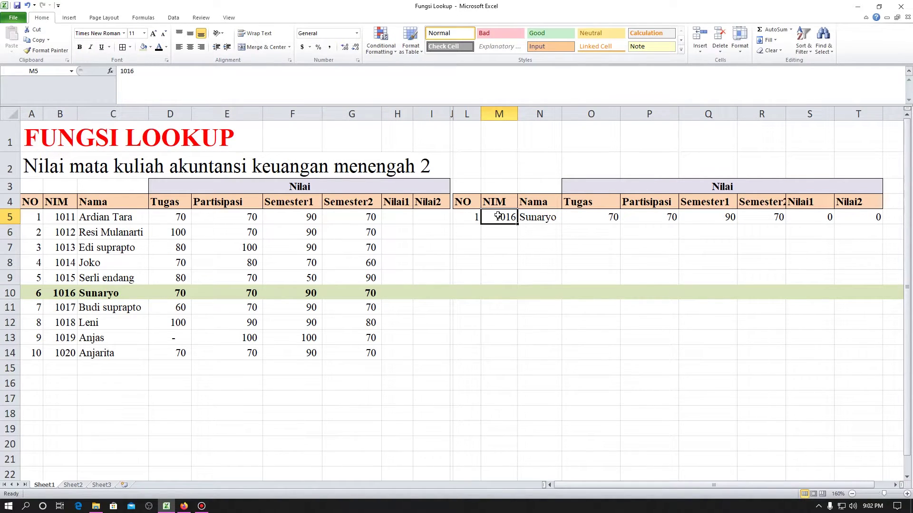
left_click(544, 219)
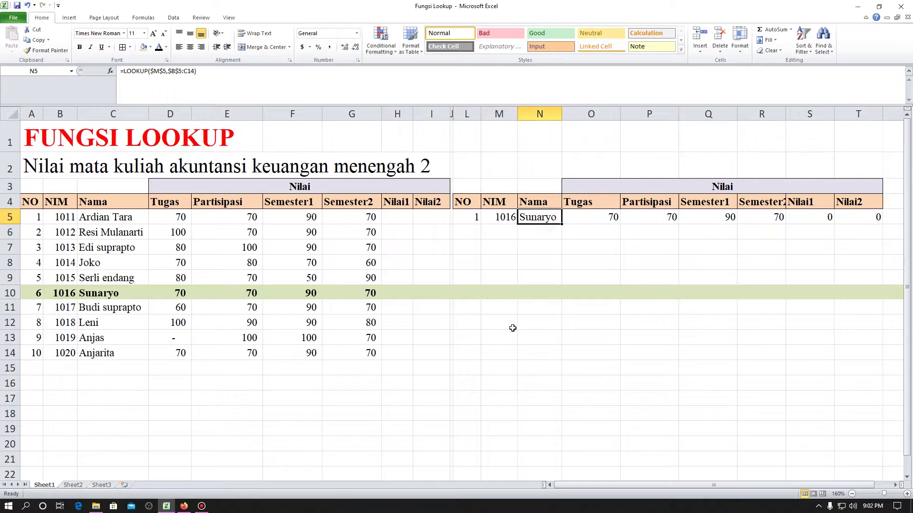
left_click(593, 216)
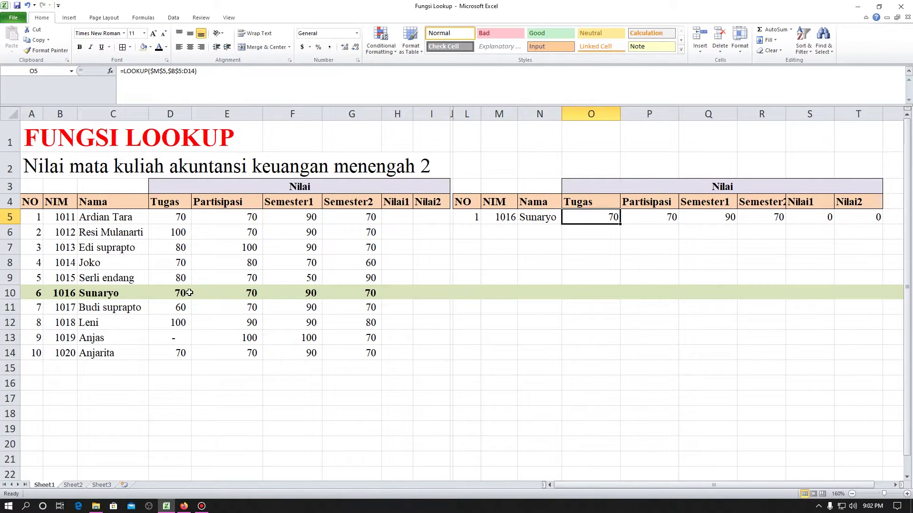
left_click_drag(187, 290, 371, 293)
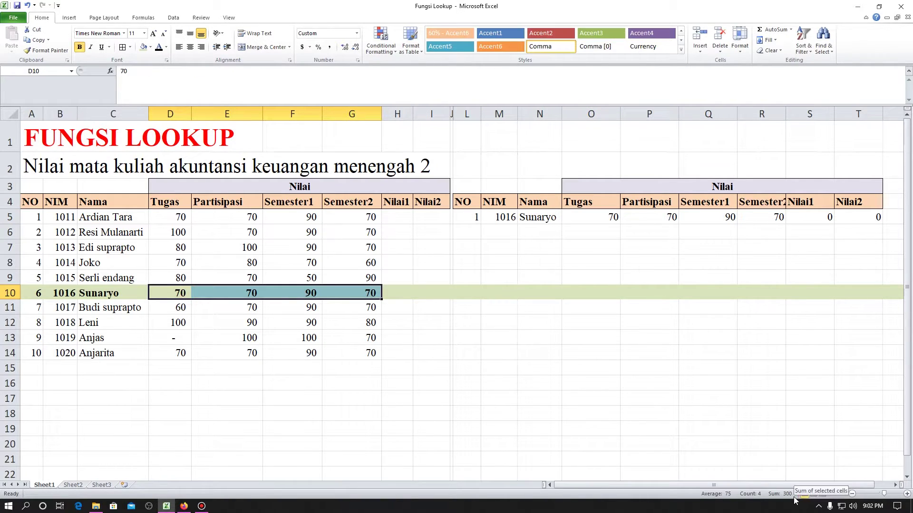
left_click_drag(611, 219, 778, 218)
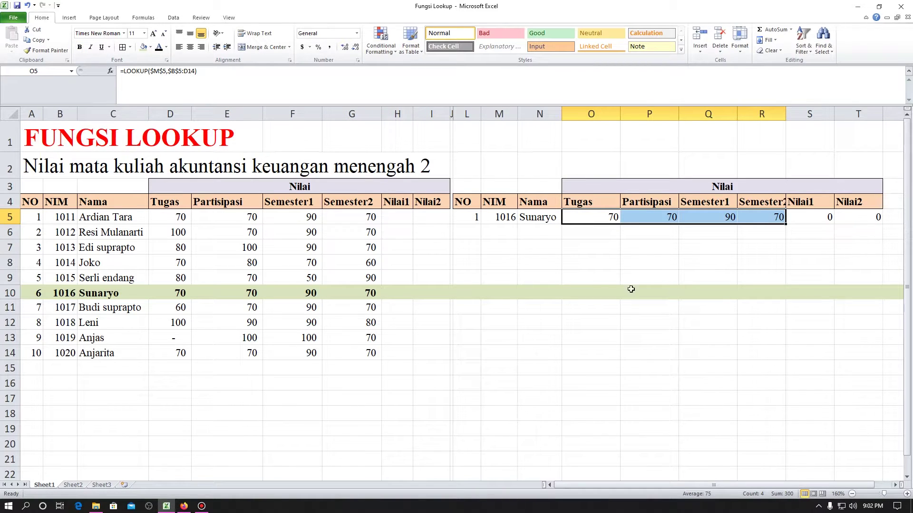
Copy the formula text from N5 without its equals sign into N6, as LOOKUP($M$5,$B$5:C14).
left_click(530, 216)
left_click(129, 71)
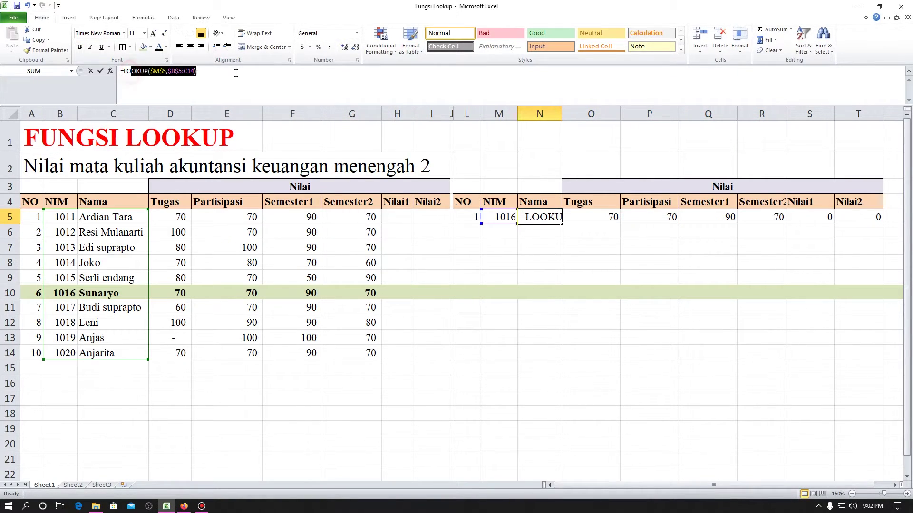
left_click_drag(122, 72, 236, 85)
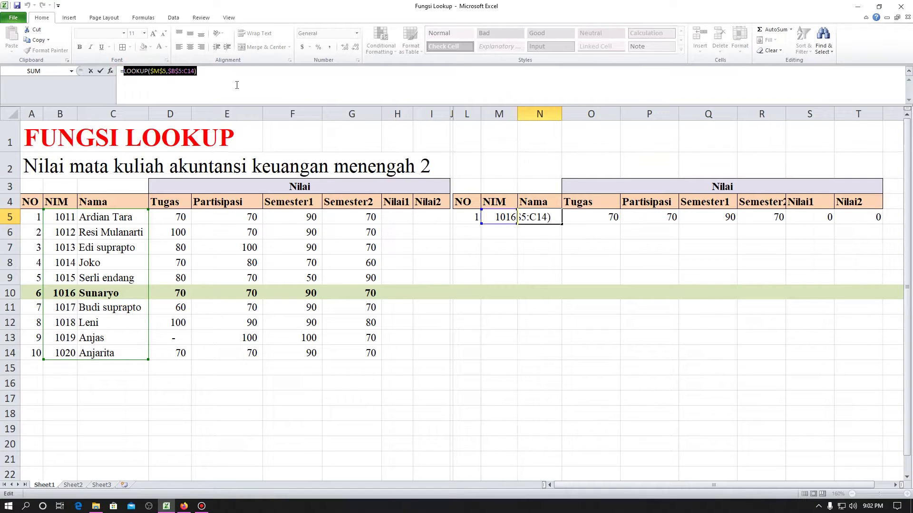
key("ctrl+c")
key("Escape")
double_click(511, 242)
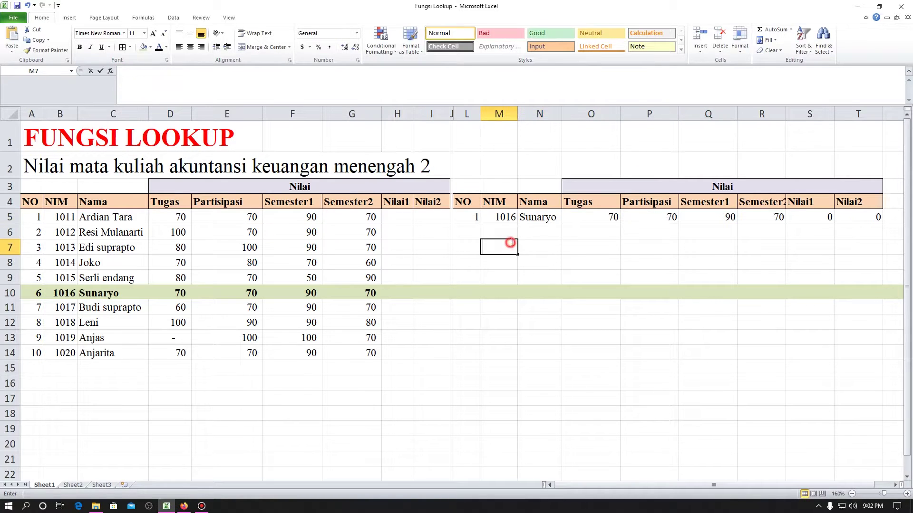
double_click(536, 235)
key("ctrl+v")
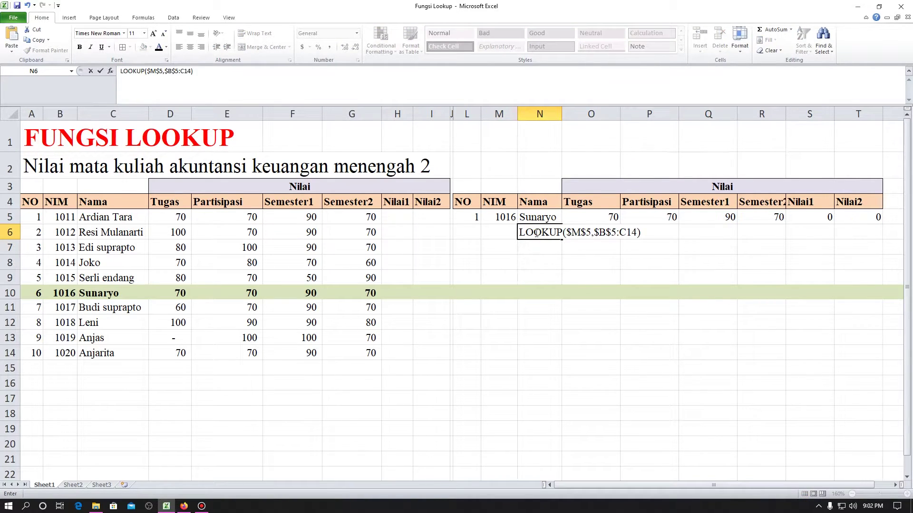
key("ctrl+Return")
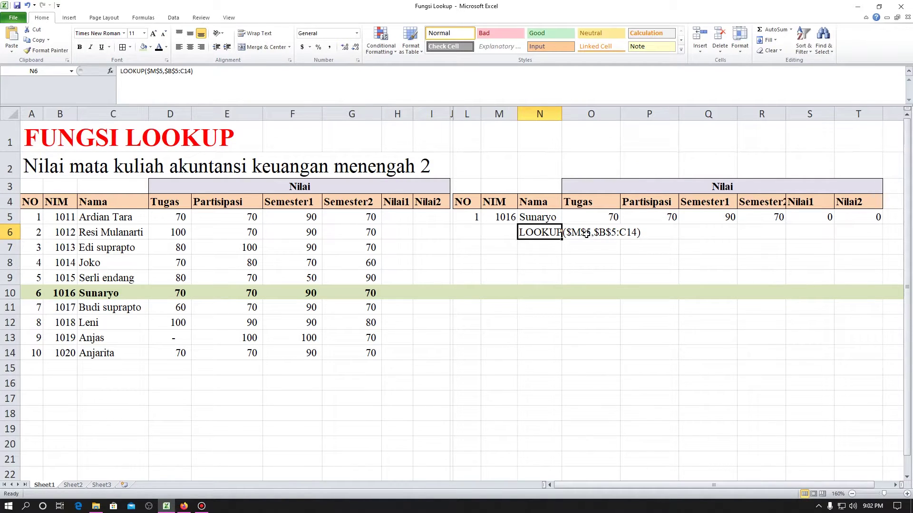
Examine the cell references used by the LOOKUP formulas from Nama through Semester1 in N5:Q5.
left_click(607, 214)
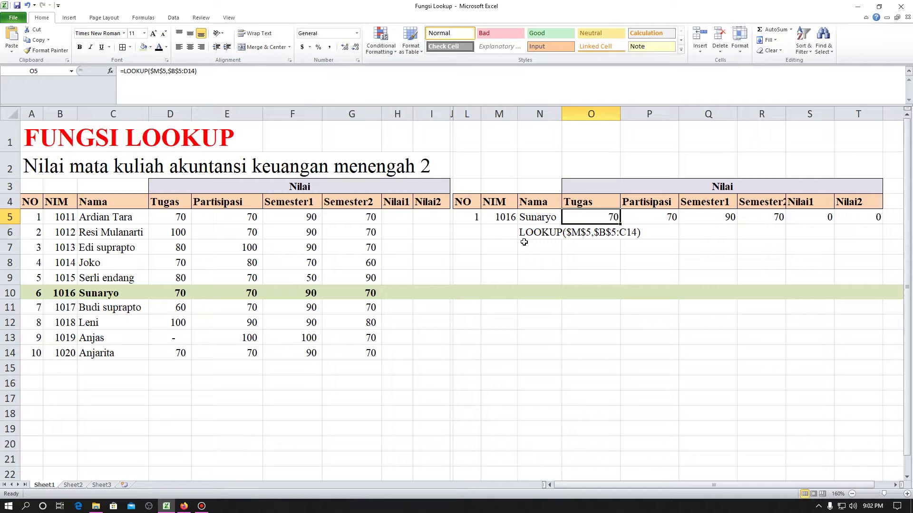
left_click(532, 218)
key("F2")
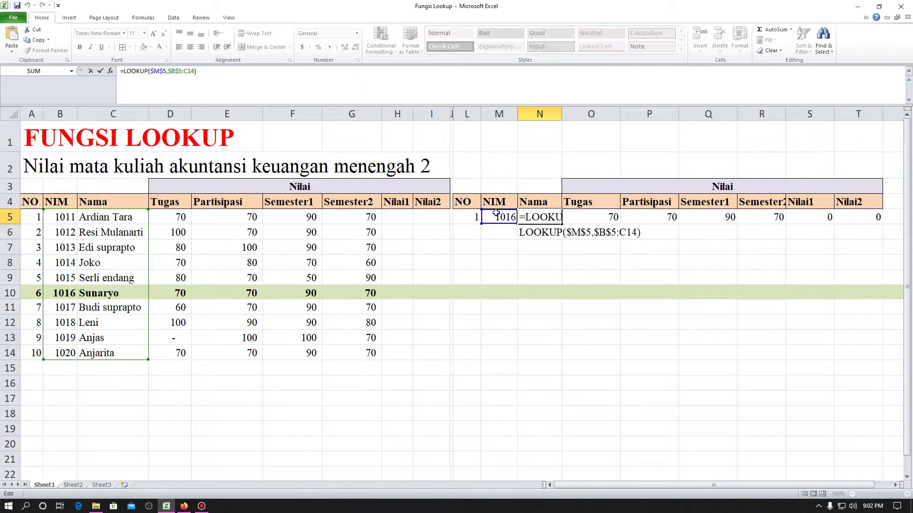
key("Tab")
key("F2")
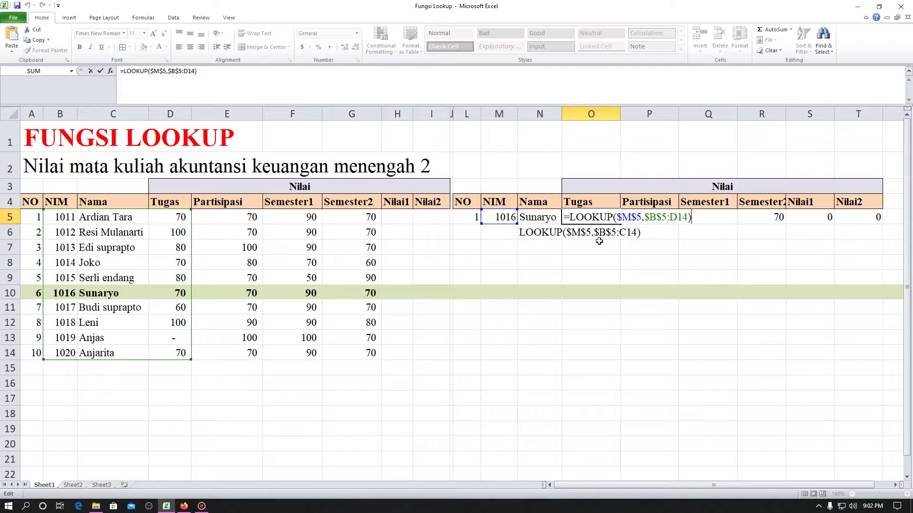
key("Tab")
key("F2")
key("Tab")
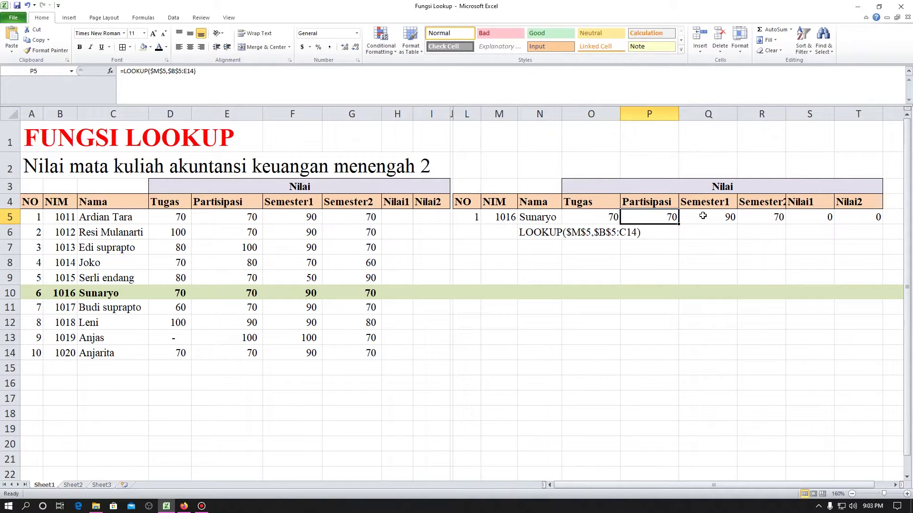
key("F2")
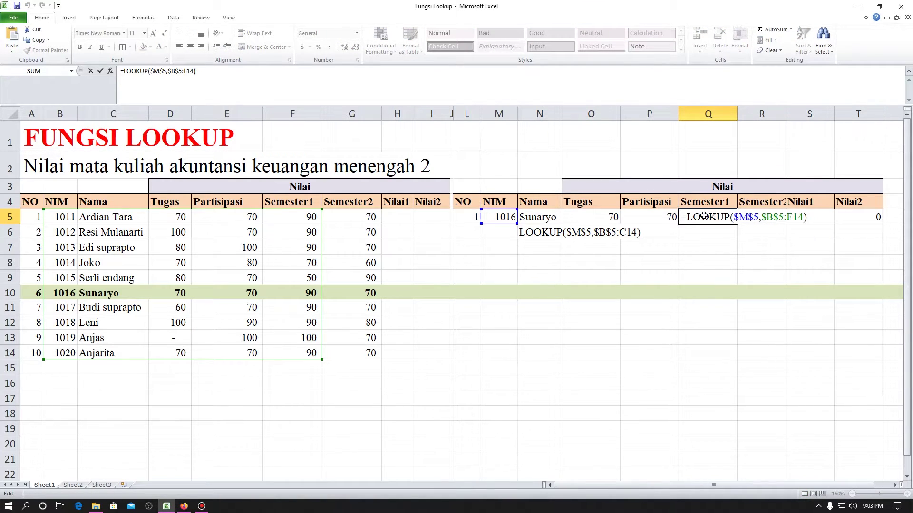
key("Return")
Compare the highlighted array ranges of the LOOKUP formulas in N5, O5 and P5.
left_click(609, 217)
left_click(545, 218)
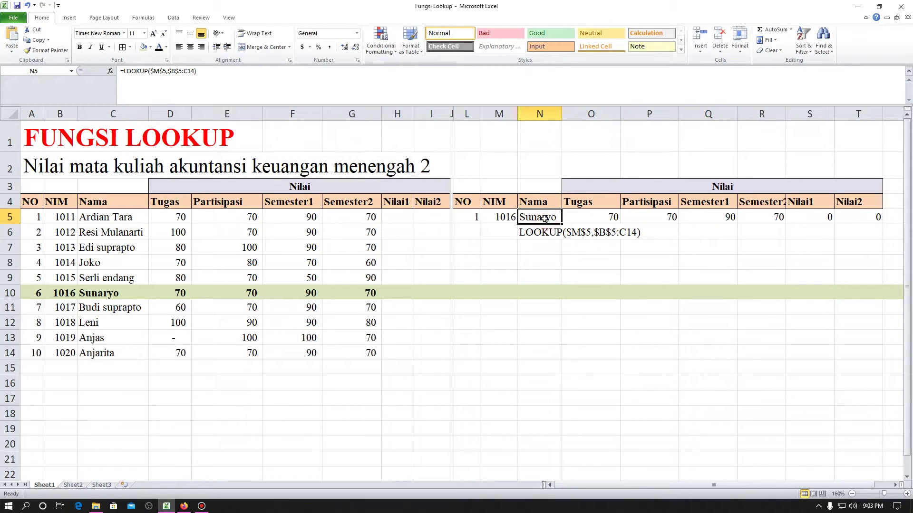
key("F2")
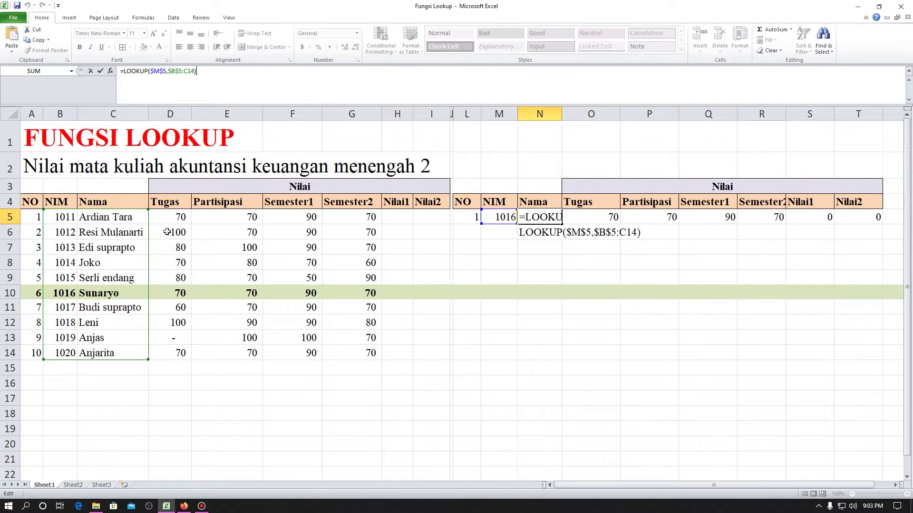
key("Escape")
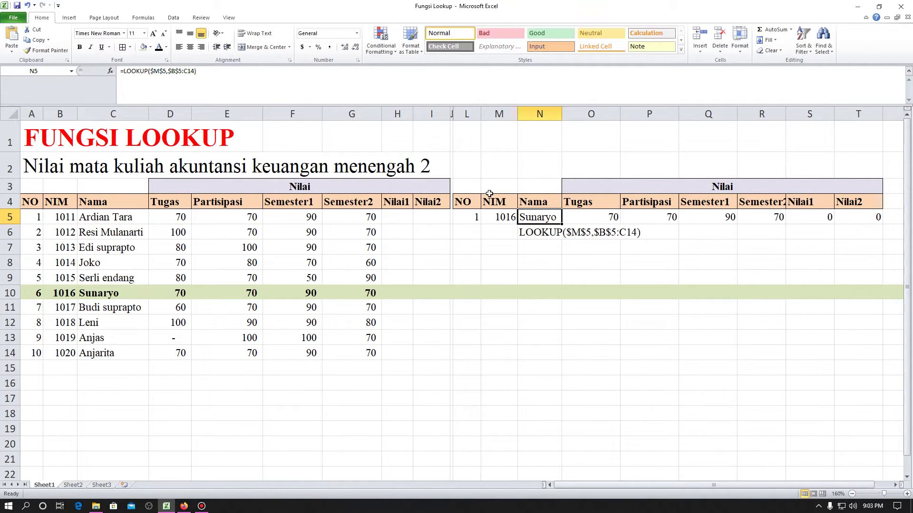
left_click(582, 220)
key("F2")
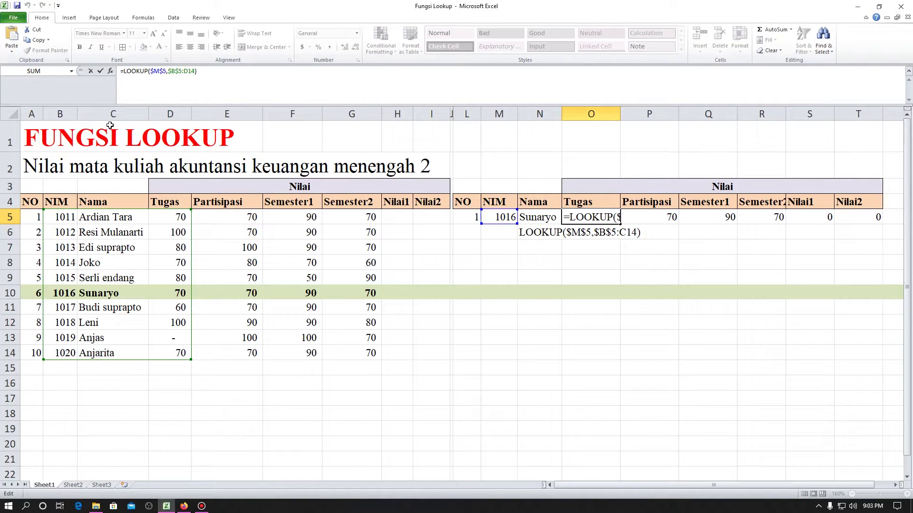
key("Escape")
left_click(644, 218)
left_click(324, 78)
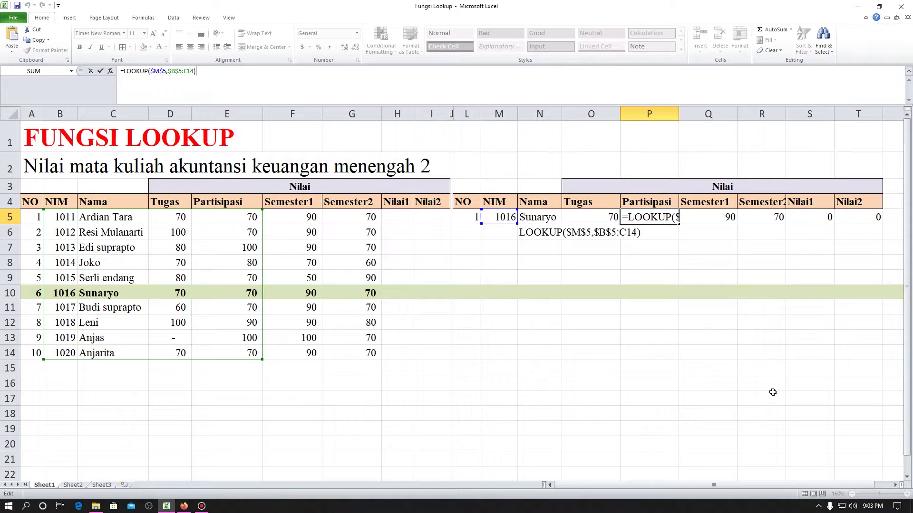
key("Escape")
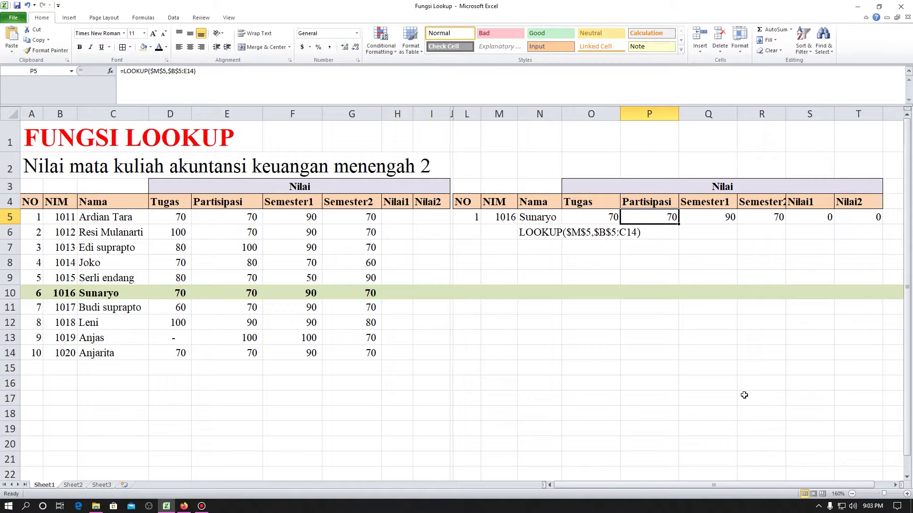
Begin a VLOOKUP formula in N7 with the NIM in M5 as its lookup value.
left_click(515, 322)
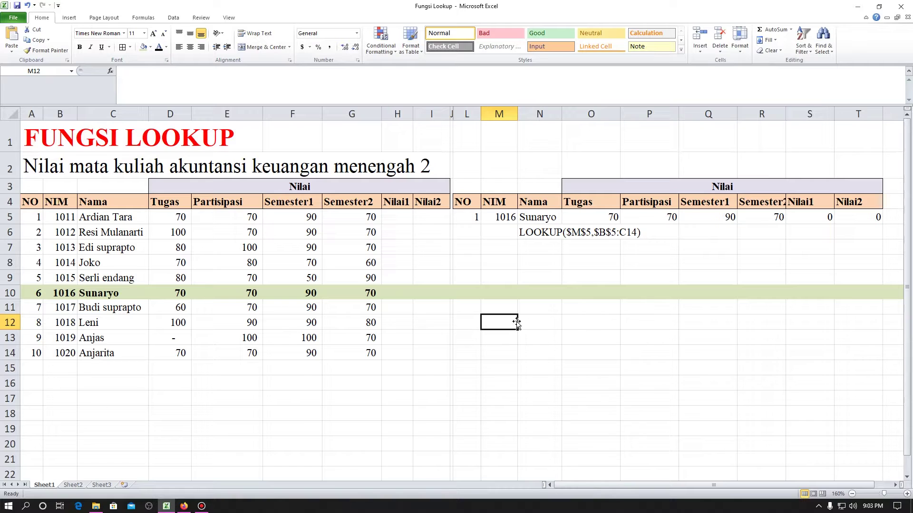
key("Up")
key("Up")
key("Up")
key("Up")
key("Up")
key("Up")
key("Right")
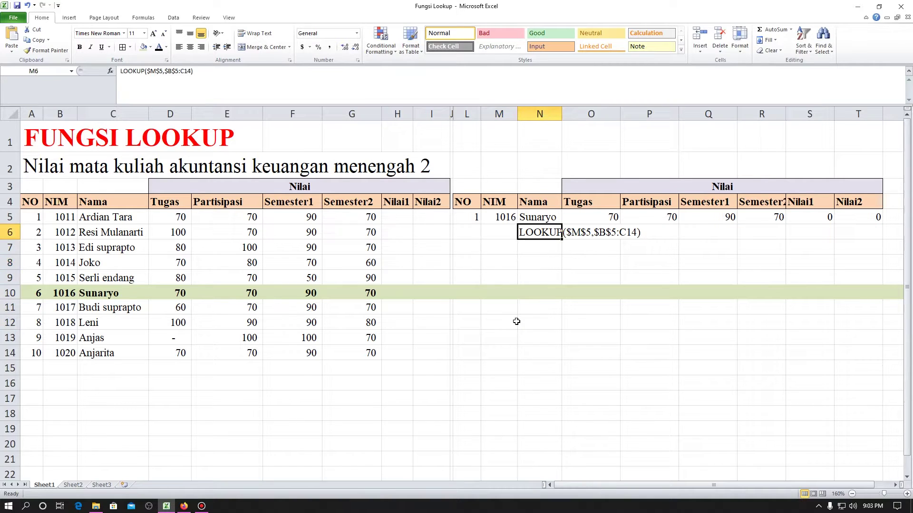
key("Down")
type("=vl")
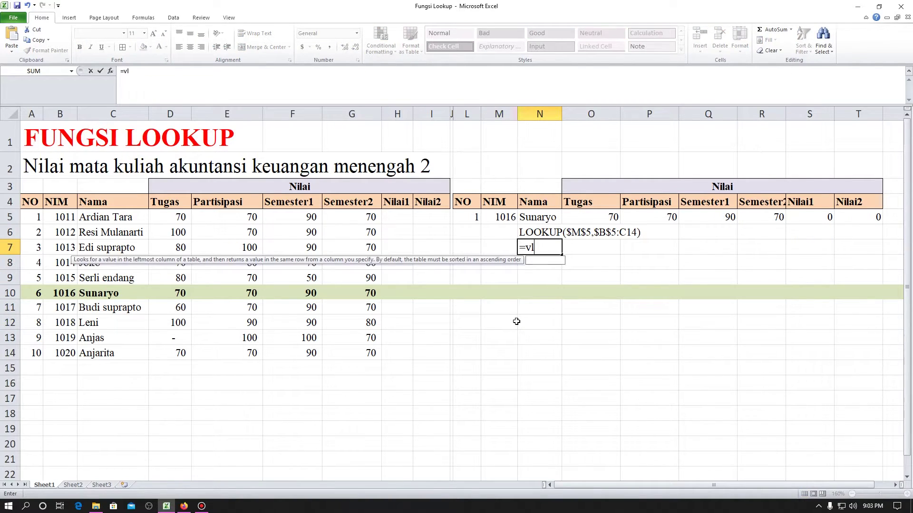
type("o")
double_click(547, 260)
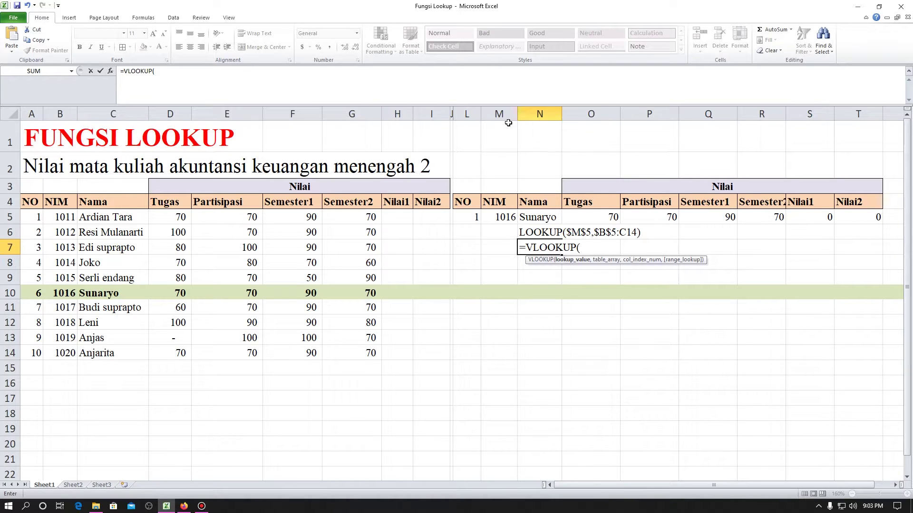
left_click(507, 213)
type(",")
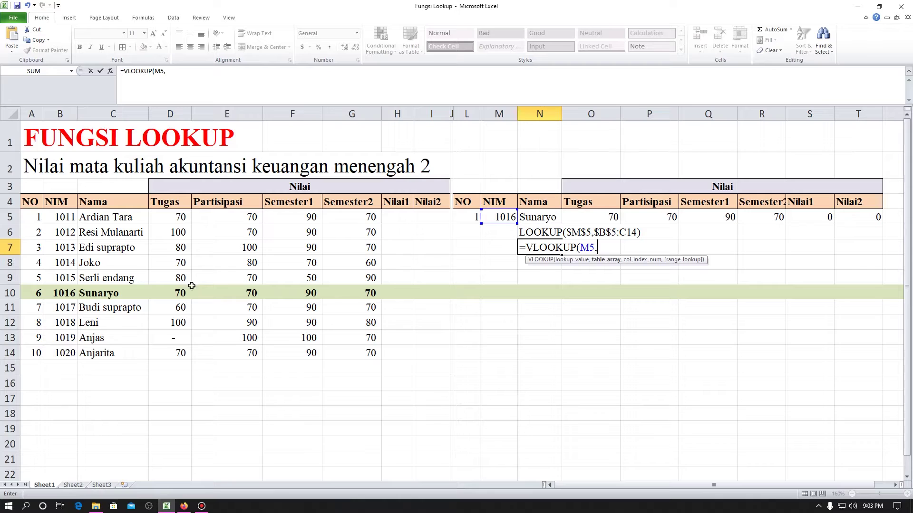
Set the VLOOKUP table array in N7 to the absolute range $B$5:$I$14.
left_click(63, 220)
key("shift+Right")
key("shift+Right")
key("shift+Right")
key("shift+Right")
key("shift+Right")
key("shift+Right")
key("shift+Right")
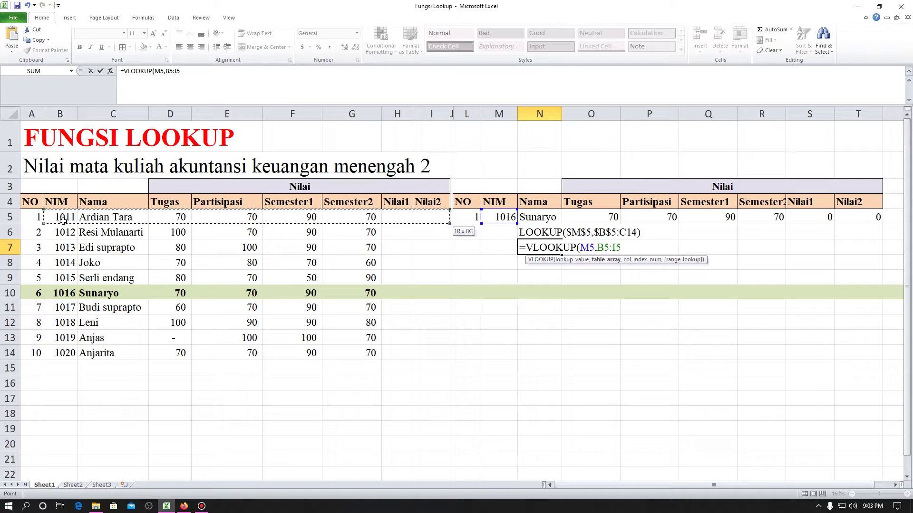
key("shift+Down")
key("shift+Down")
key("shift+Down")
key("shift+Down")
key("shift+Down")
key("shift+Down")
key("shift+Down")
key("shift+Down")
key("shift+Down")
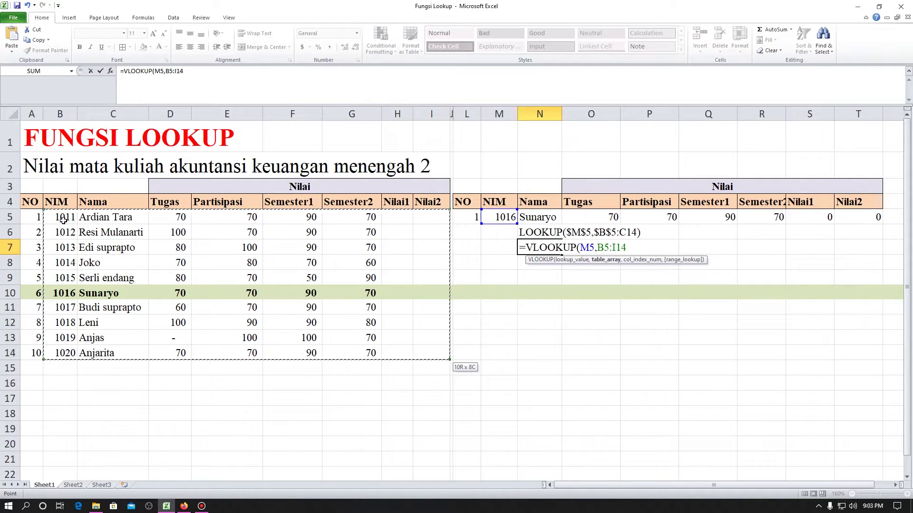
key("F4")
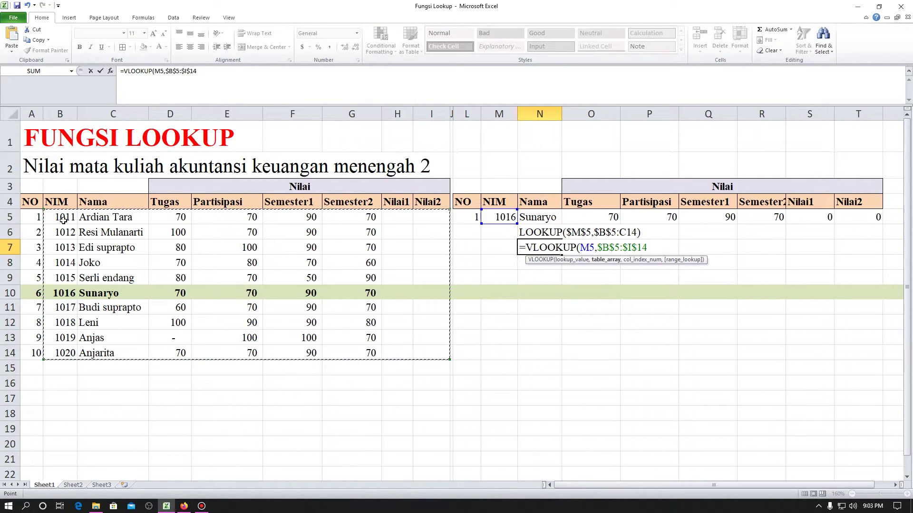
Complete the VLOOKUP in N7 with the Nama column as column index and 0 as range lookup.
type(",")
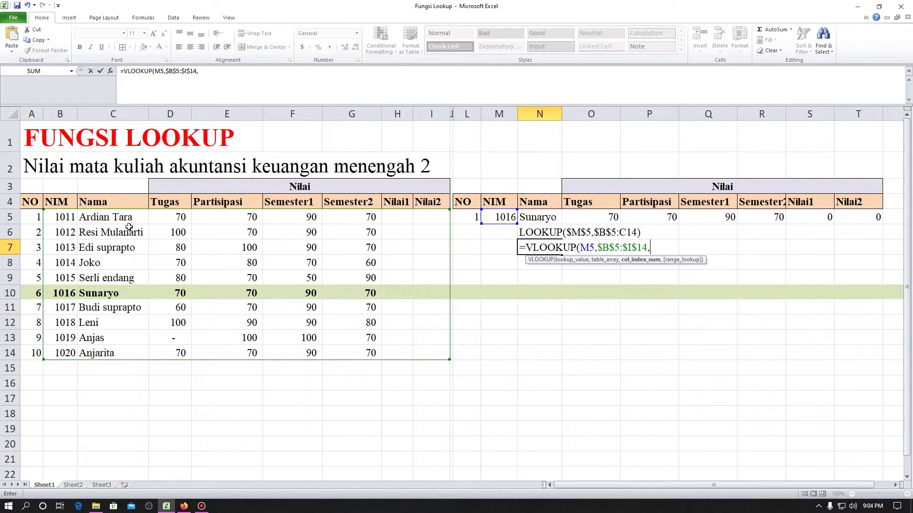
type(",0")
key("Return")
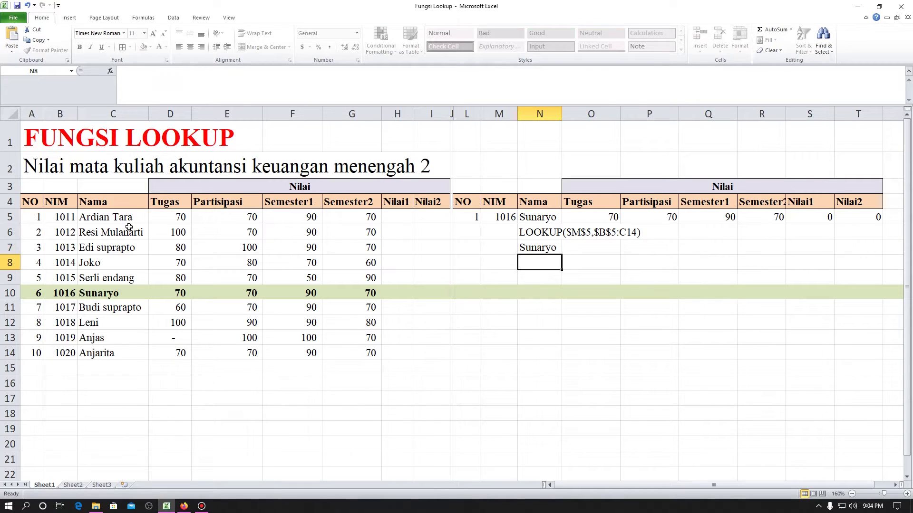
Copy the VLOOKUP formula from N7 without its equals sign and paste it as text into N8.
left_click(523, 249)
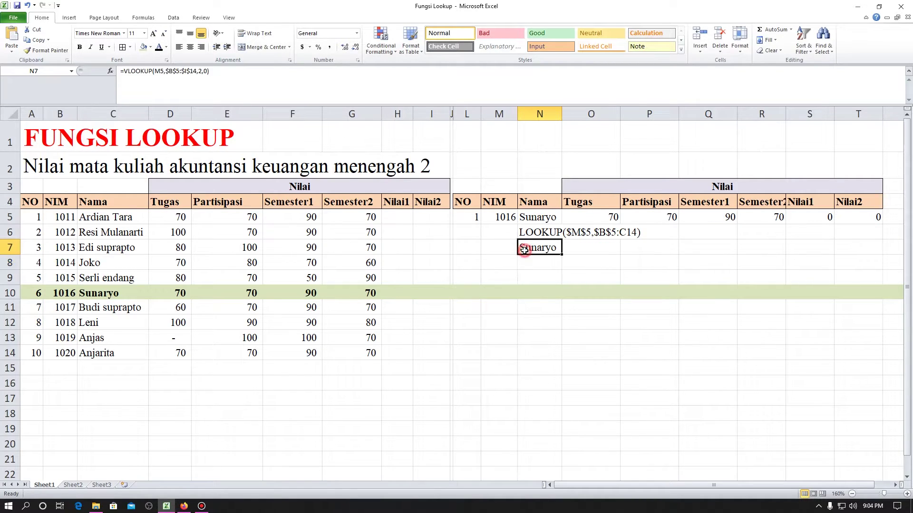
left_click_drag(123, 71, 210, 73)
key("ctrl+c")
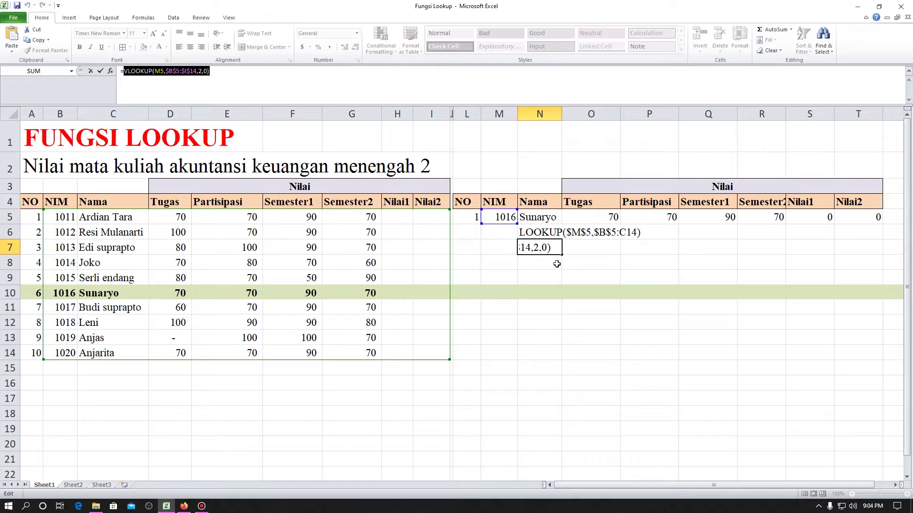
key("Escape")
double_click(537, 265)
key("ctrl+v")
key("ctrl+Return")
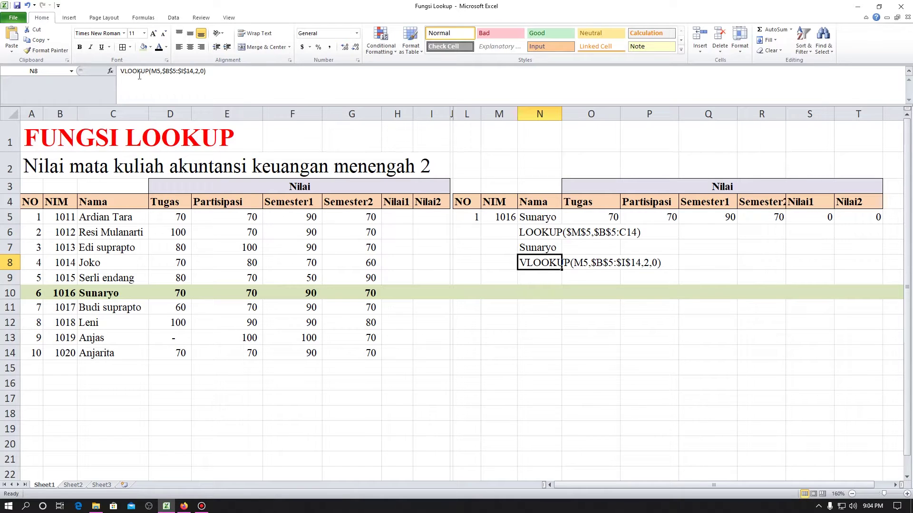
Make the VLOOKUP lookup value in N7 an absolute reference, $M$5.
key("Up")
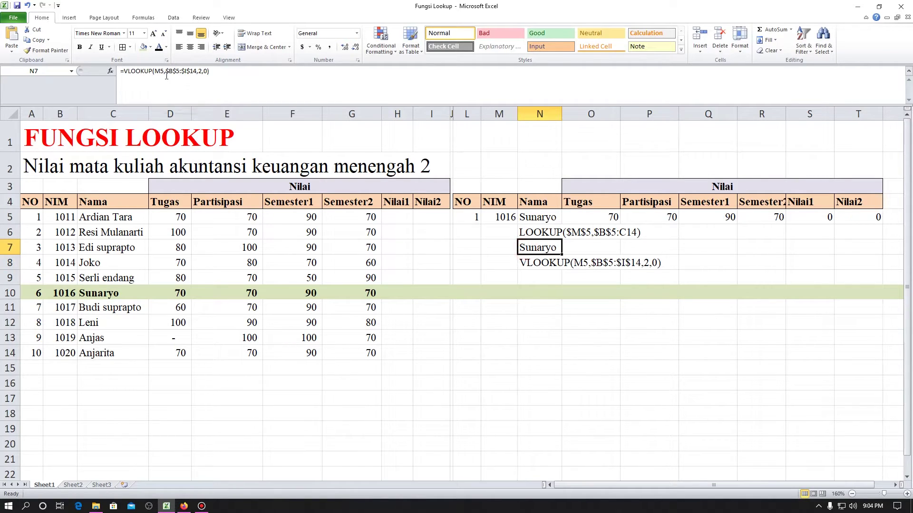
left_click(154, 72)
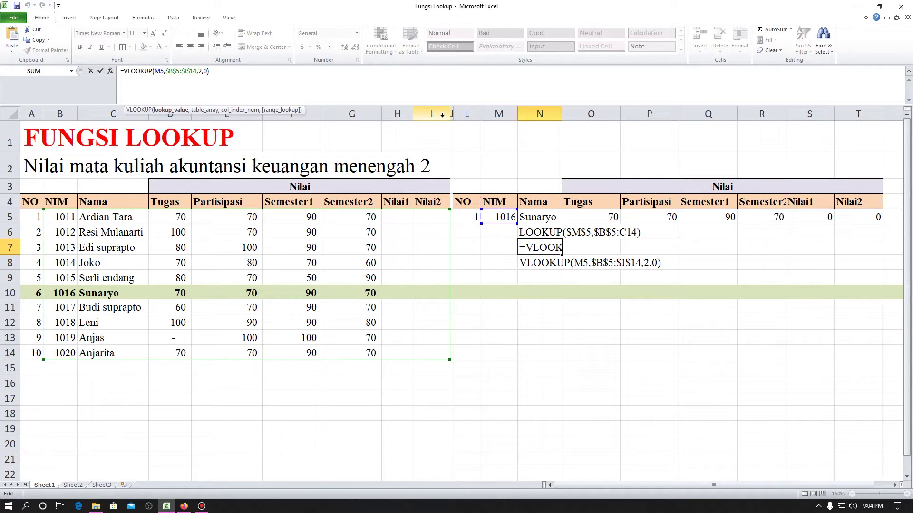
key("F4")
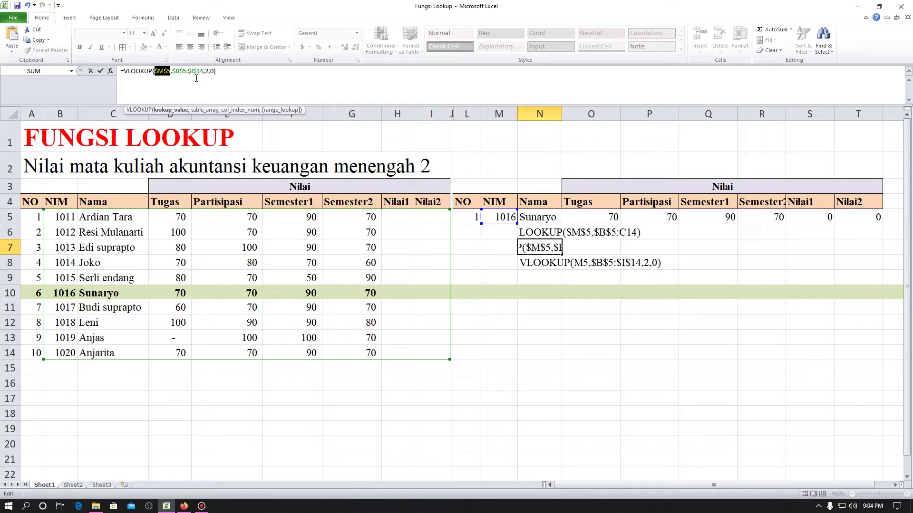
key("ctrl+Return")
Update the formula text in N8 to VLOOKUP($M$5,$B$5:$I$14,2,0).
left_click_drag(217, 71, 127, 70)
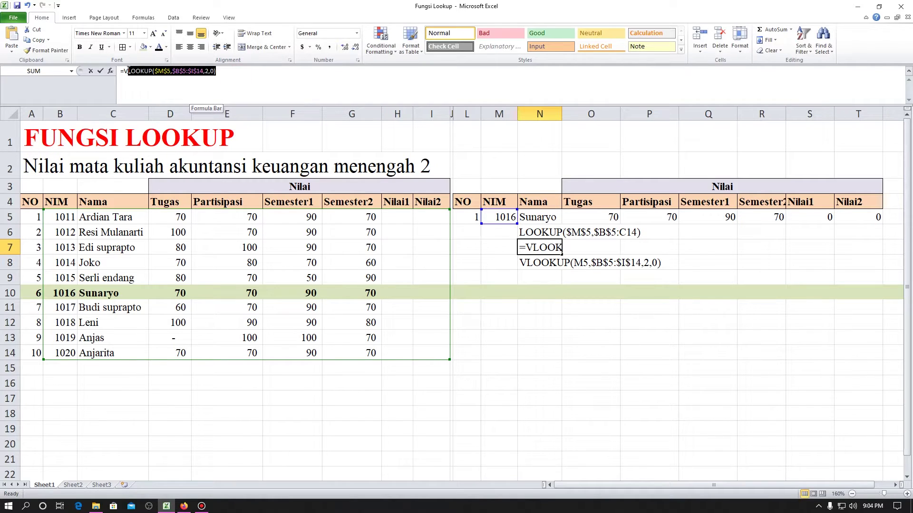
left_click(530, 262)
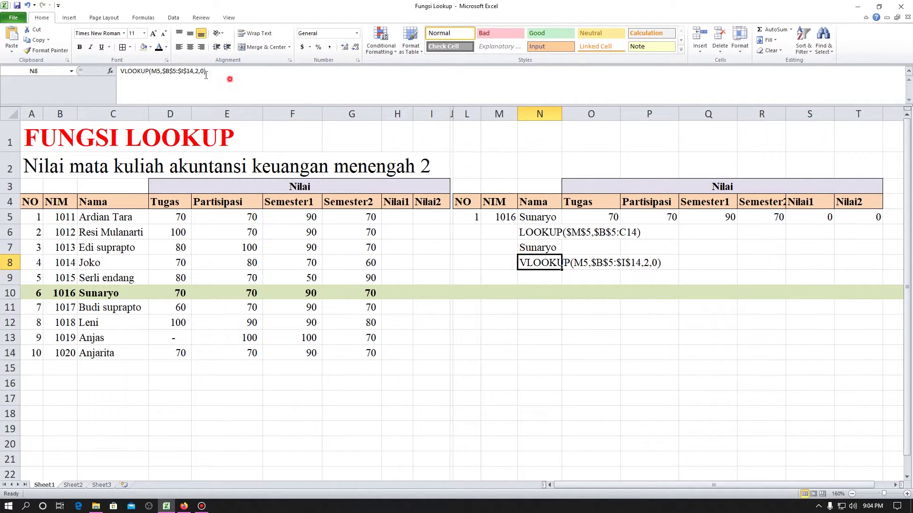
left_click_drag(206, 75, 29, 61)
key("ctrl+v")
key("ctrl+Return")
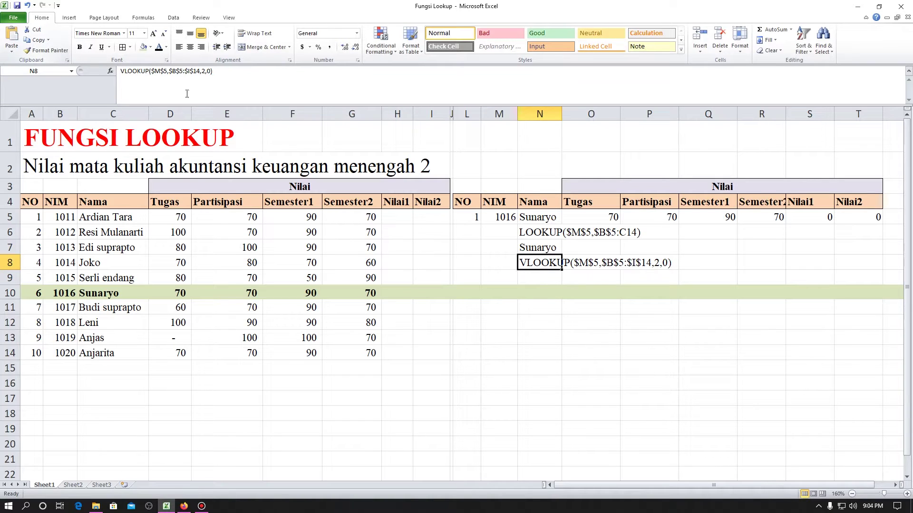
Color the column index 2 red within the VLOOKUP formula text in N8.
left_click(660, 262)
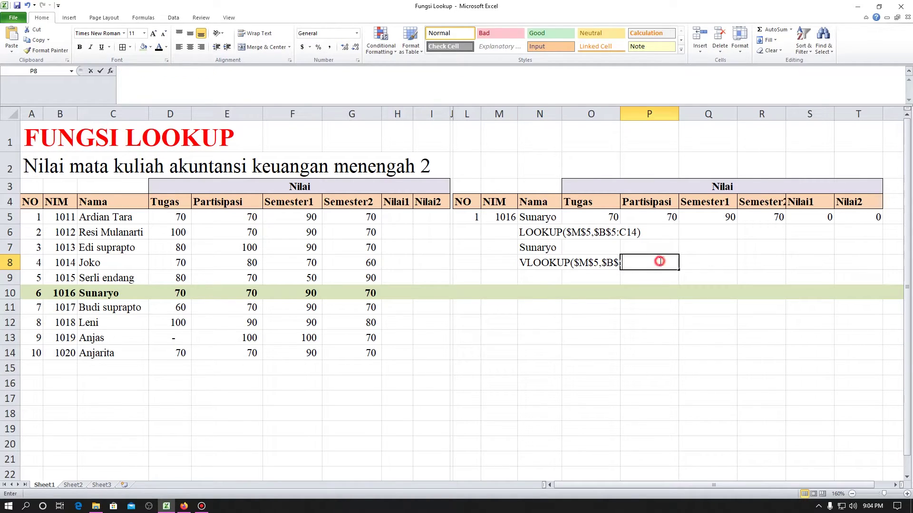
left_click(536, 263)
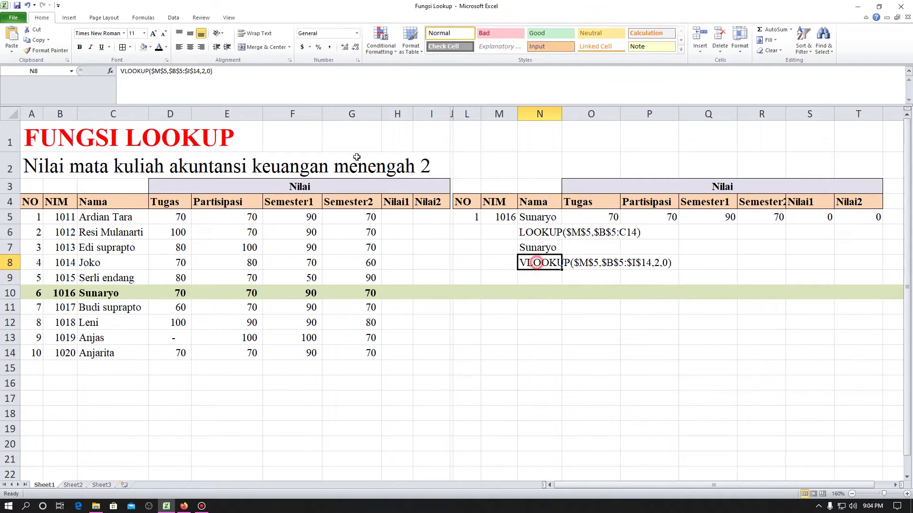
left_click(202, 71)
left_click(165, 47)
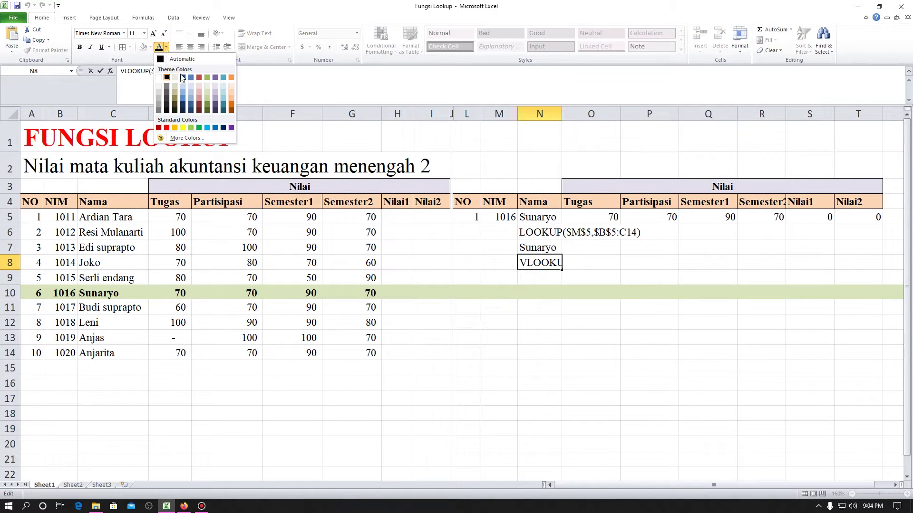
left_click(166, 127)
left_click(536, 321)
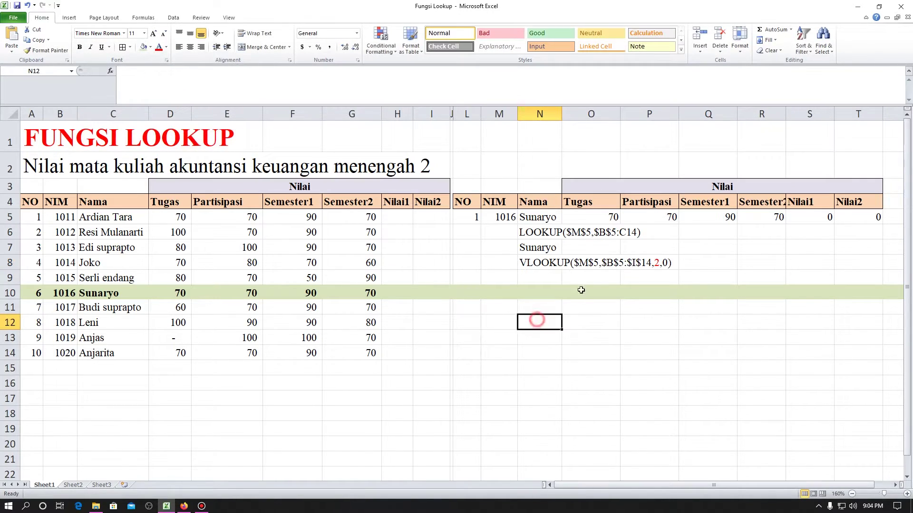
Change the NIM in M5 to that of the fifth student in the source table.
left_click(550, 260)
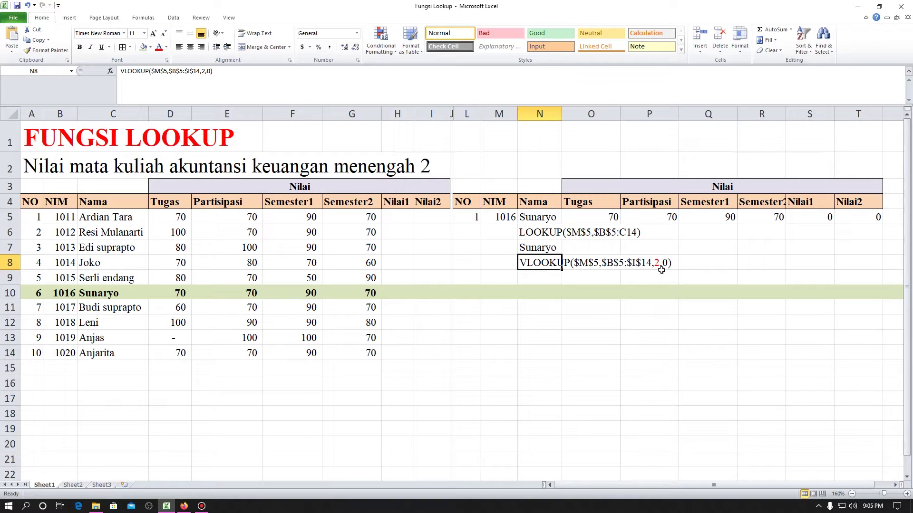
left_click(505, 216)
type("1015")
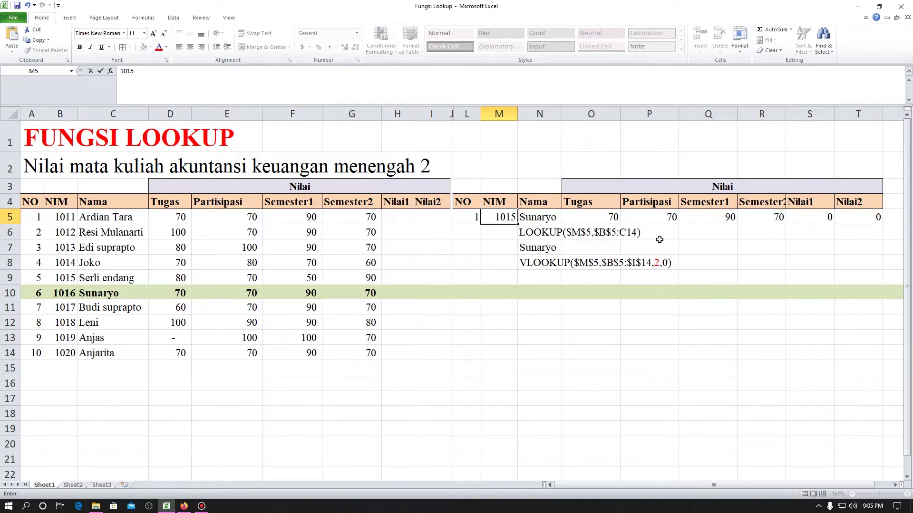
key("Return")
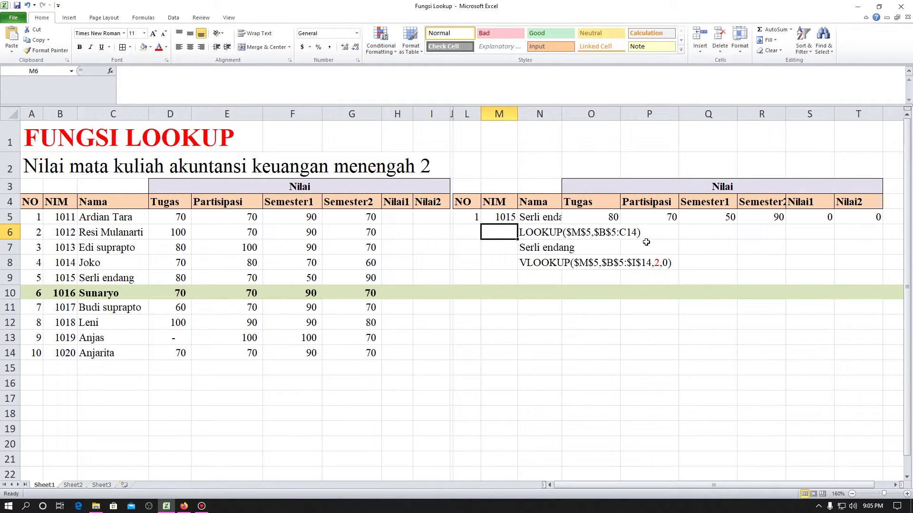
Adjust the width of column N to fit the full student name and narrow column S slightly.
double_click(562, 113)
left_click(689, 186)
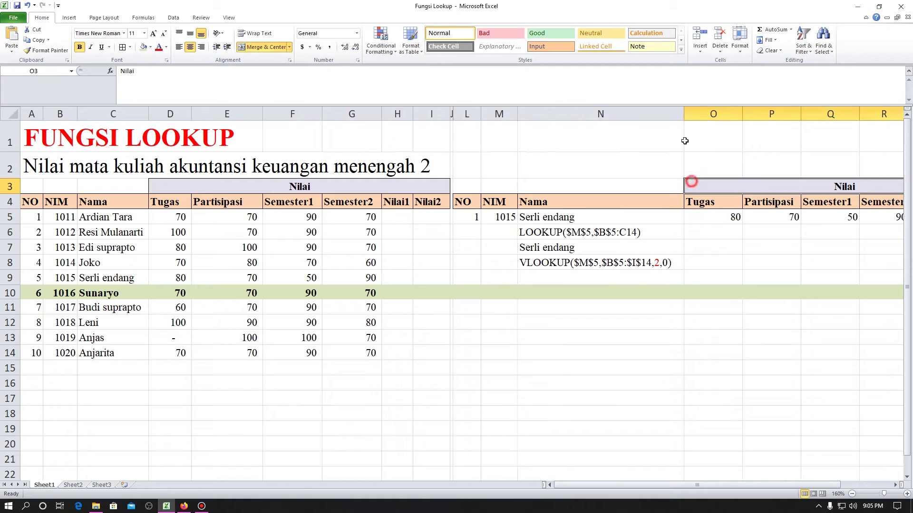
left_click_drag(684, 113, 586, 128)
left_click(606, 278)
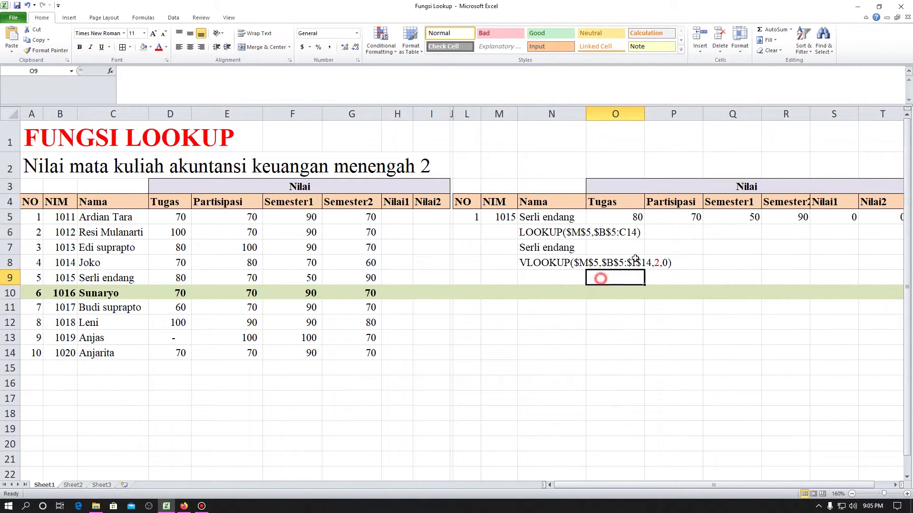
left_click(628, 232)
left_click(625, 217)
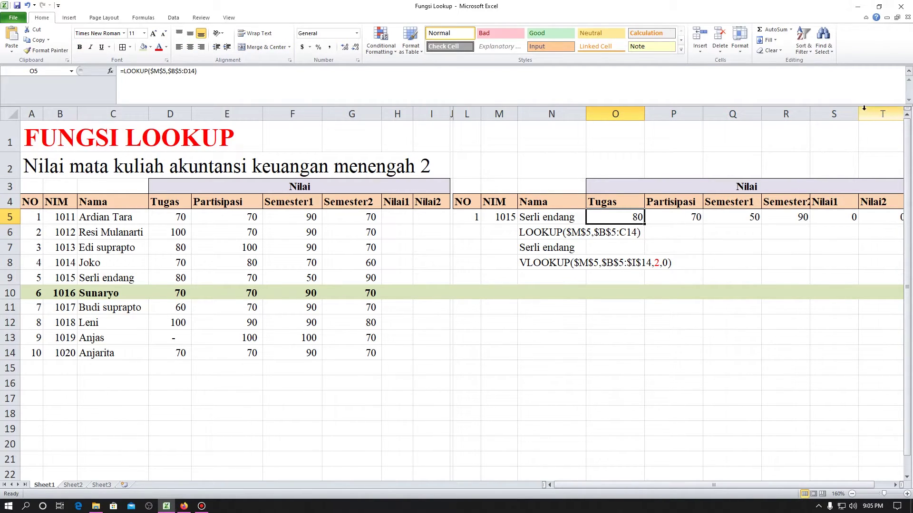
mouse_move(859, 114)
left_mouse_down()
mouse_move(836, 114)
mouse_move(846, 114)
left_mouse_up()
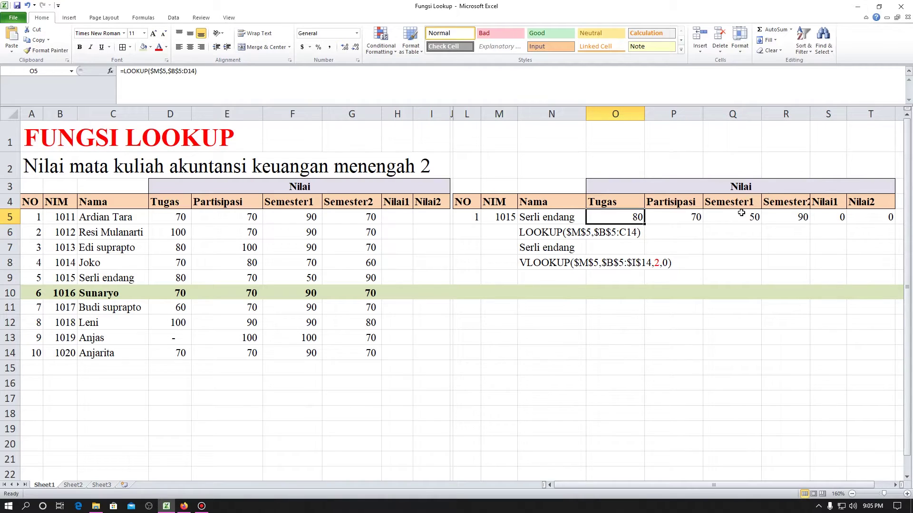
Review the LOOKUP formulas in P5 to T5 and compare their results with the fifth student's grades in row 9.
left_click(682, 217)
left_click(732, 216)
left_click(798, 217)
left_click(839, 218)
left_click(868, 218)
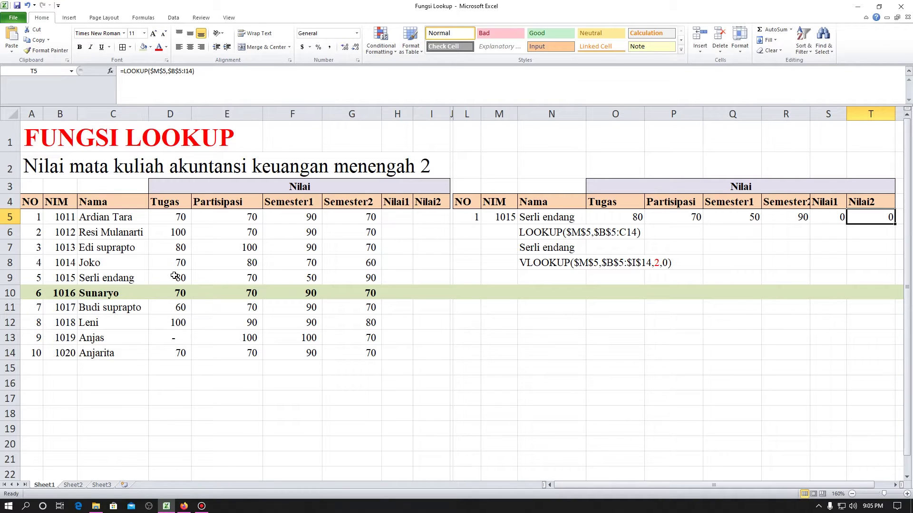
left_click(244, 276)
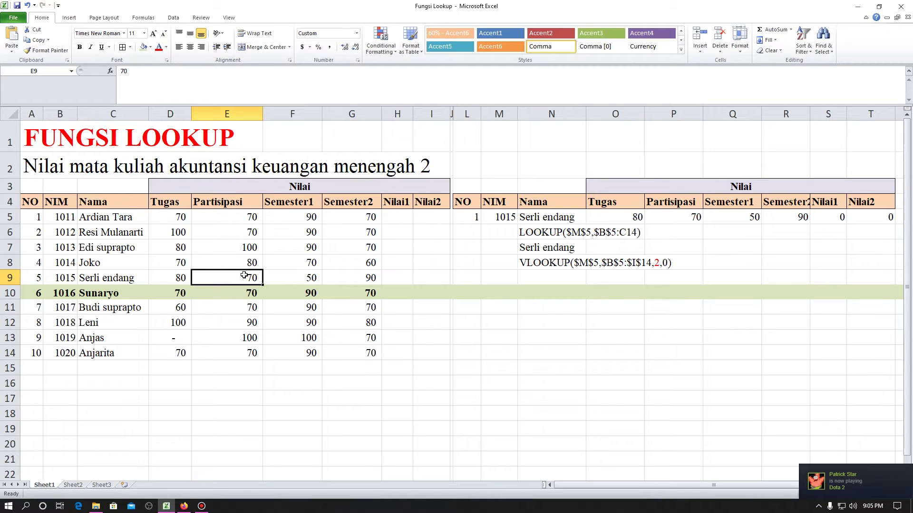
left_click(287, 275)
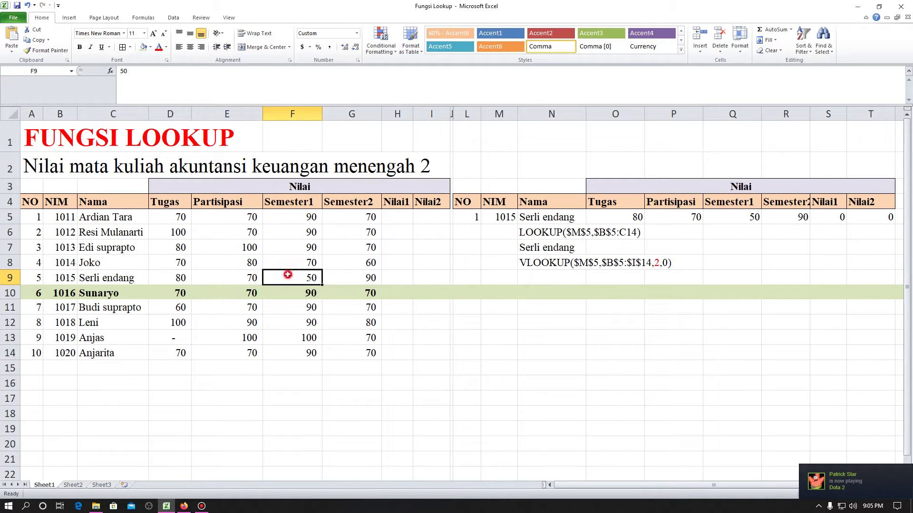
left_click(346, 276)
left_click(434, 275)
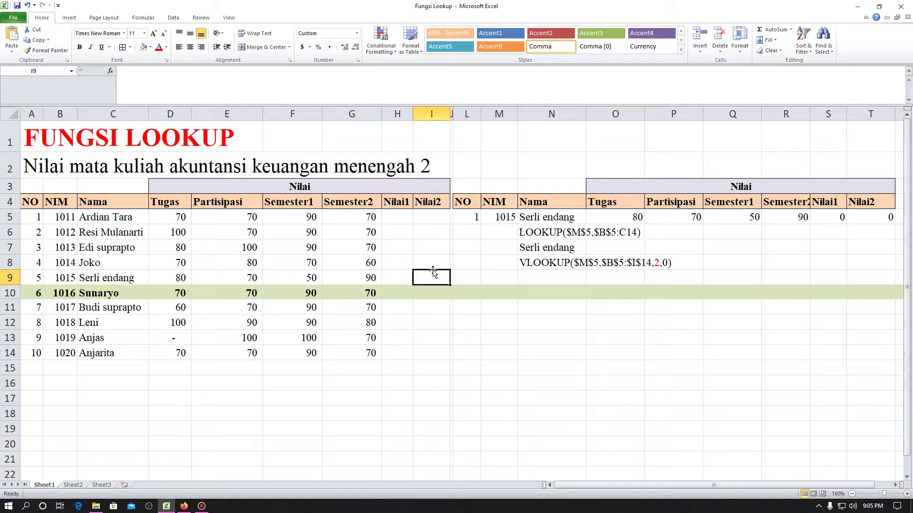
left_click(397, 219)
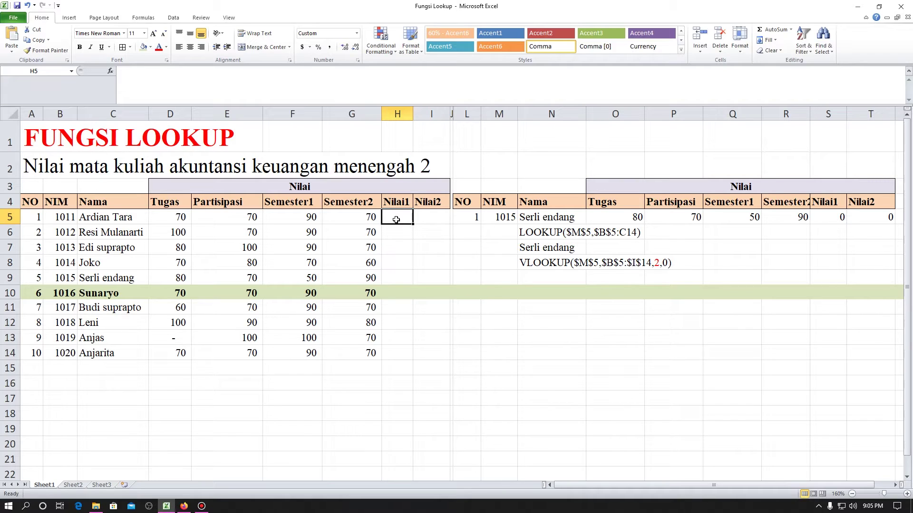
List the lowercase letters a to e in cells E17 to E21.
left_click(240, 411)
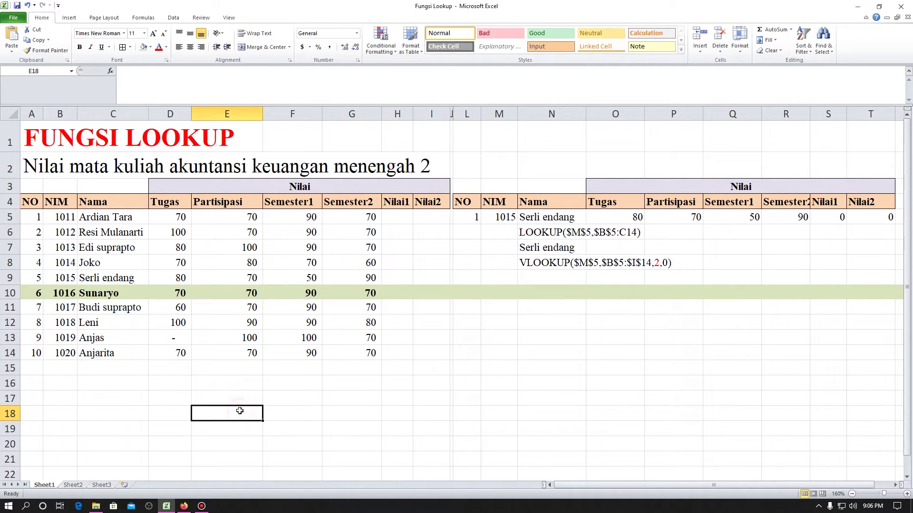
key("Up")
type("a")
key("Return")
type("b")
key("Return")
type("c")
key("Return")
type("d")
key("Return")
type("e")
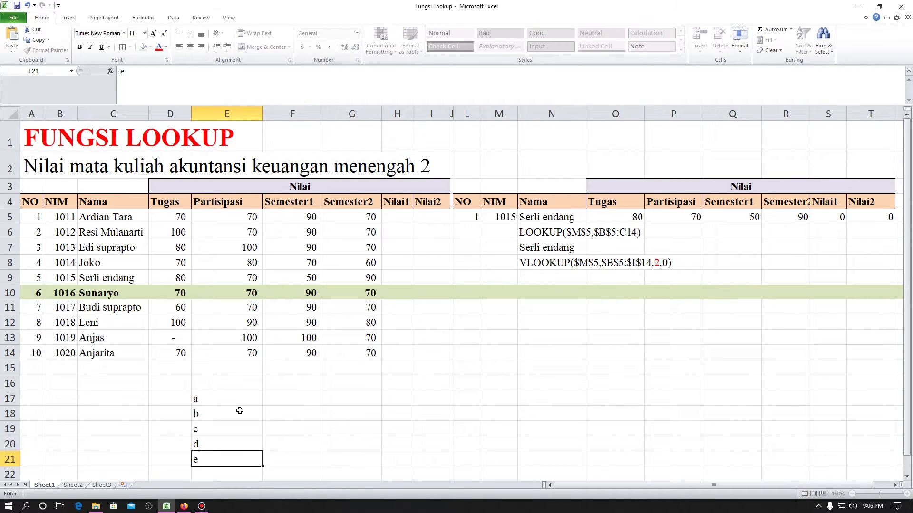
key("ctrl+Return")
Enter the uppercase grade letters A, B, C, D and E in cells E17 to E21.
key("Up")
key("Up")
key("Up")
key("Up")
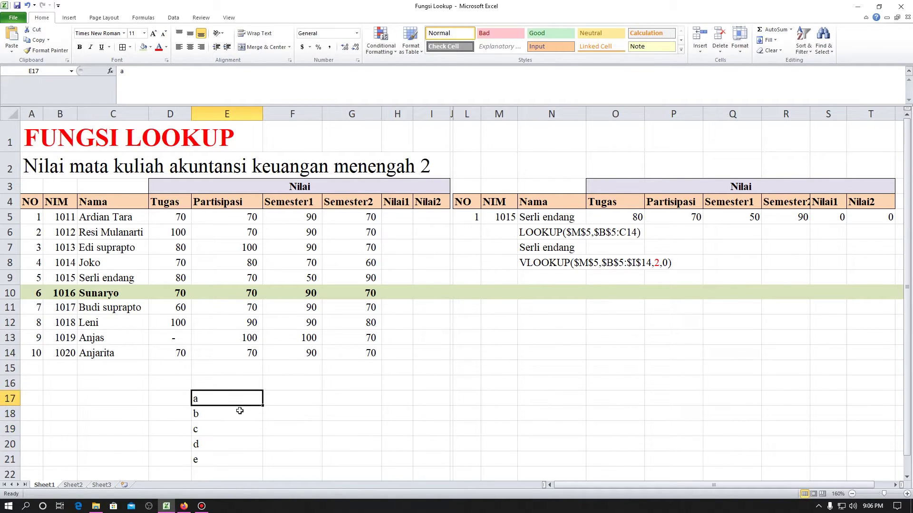
type("A")
key("Return")
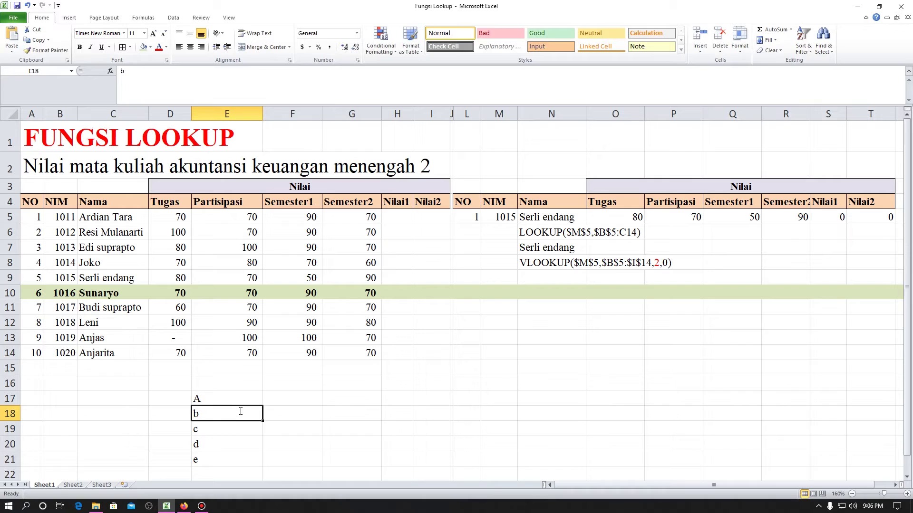
type("B")
key("Return")
type("C")
key("Return")
type("D")
key("Return")
type("E")
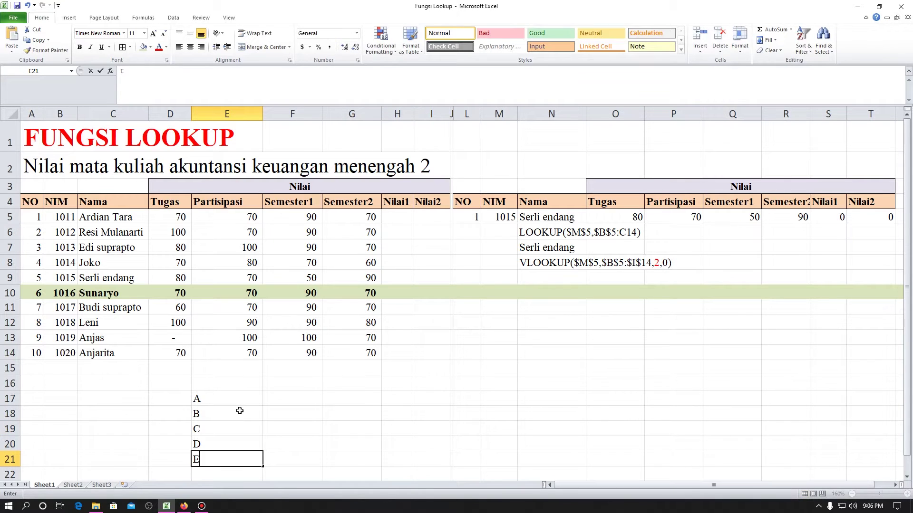
key("Return")
key("Up")
key("Up")
key("Up")
key("Up")
key("Up")
key("Up")
key("Up")
key("Up")
key("Up")
key("Up")
key("Up")
key("Up")
key("Up")
key("Up")
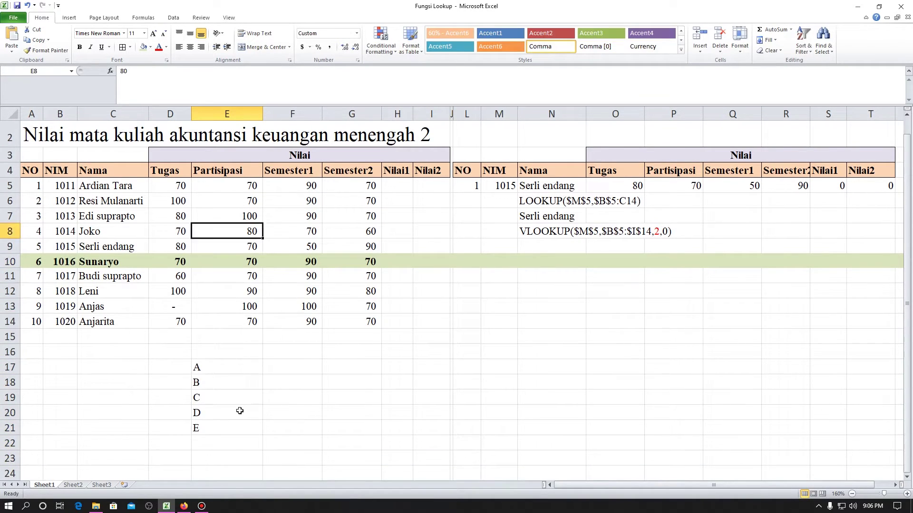
key("Up")
key("Up")
key("Up")
key("Up")
key("Up")
key("Up")
key("Up")
key("Down")
key("Down")
key("Down")
key("Down")
key("Down")
key("Down")
key("Down")
key("Down")
key("Down")
key("Down")
key("Down")
key("Down")
key("Down")
key("Down")
key("Down")
key("Down")
key("Down")
key("Down")
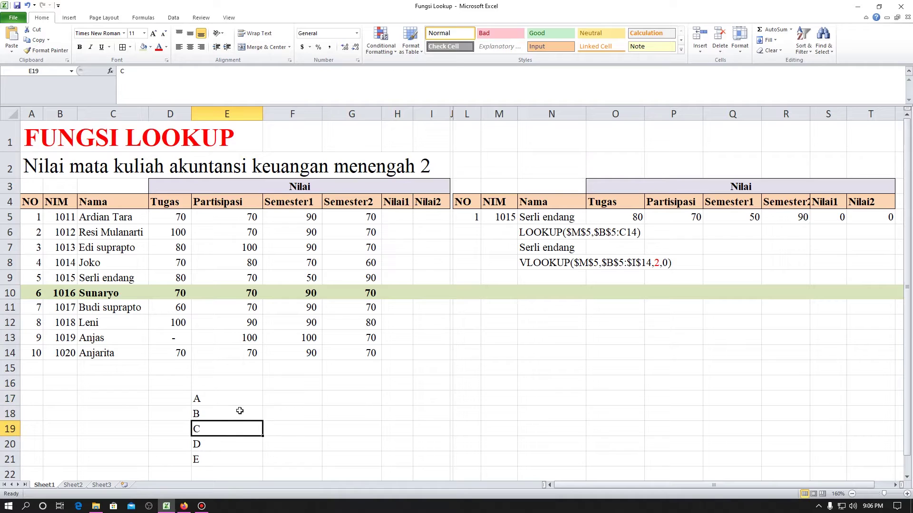
Enter the criterion <=30 in cell F21 beside grade E.
key("Down")
key("Down")
key("Right")
type("=")
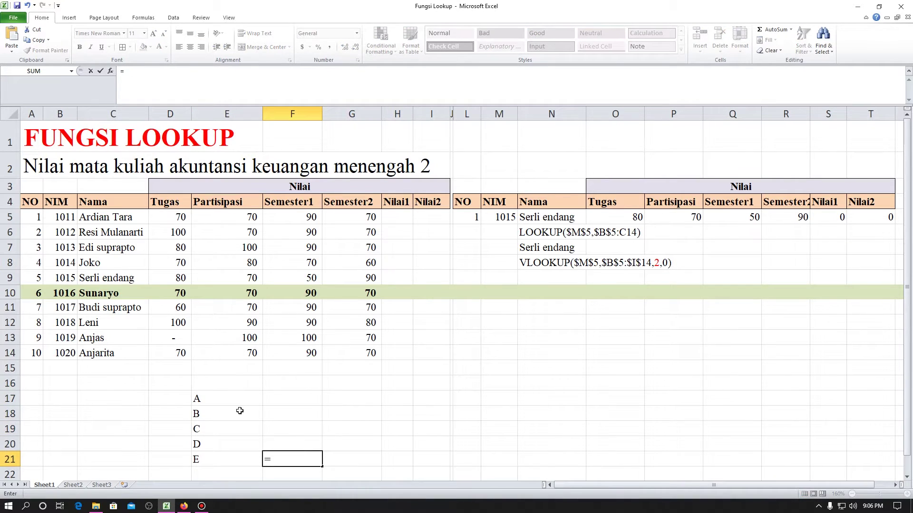
key("Escape")
type("<")
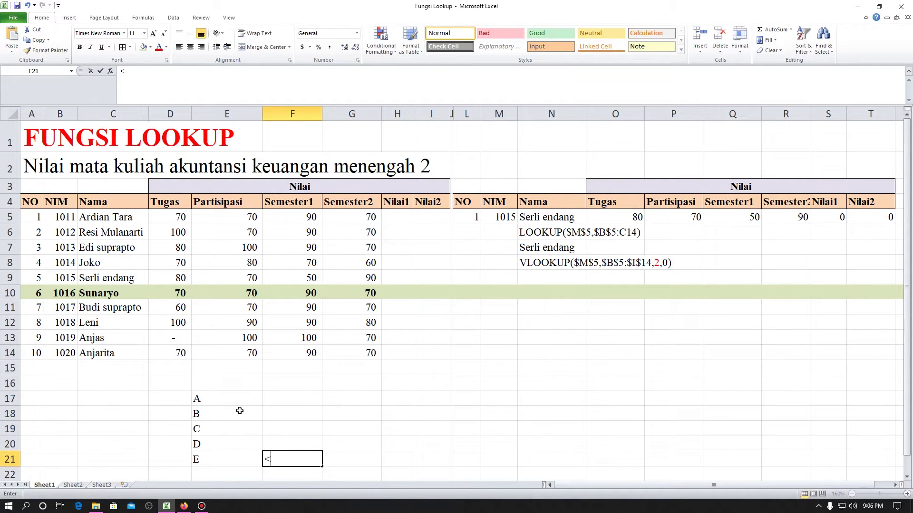
type("=")
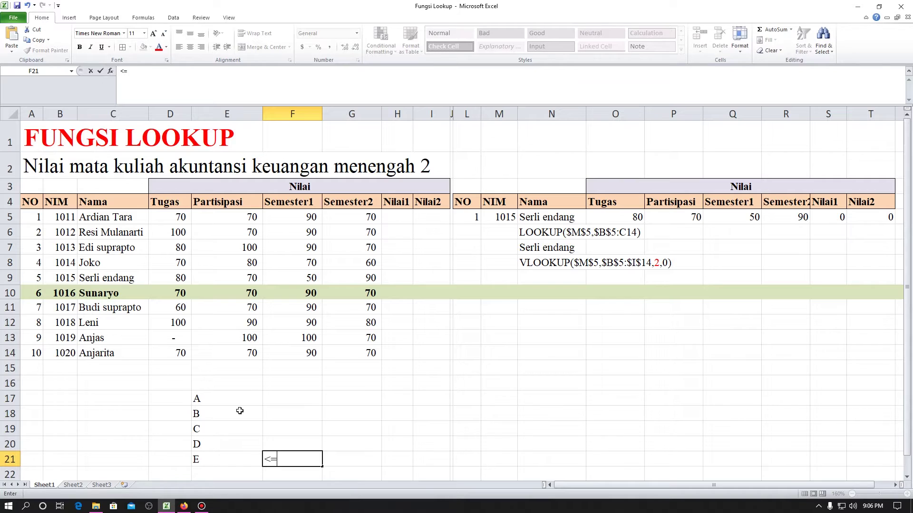
type("80")
key("BackSpace")
key("BackSpace")
type("30")
scroll(240, 411, "down", 1)
key("ctrl+Return")
Copy the criterion from F21 into cells F17 to F20 beside the other grades.
key("ctrl+c")
key("Up")
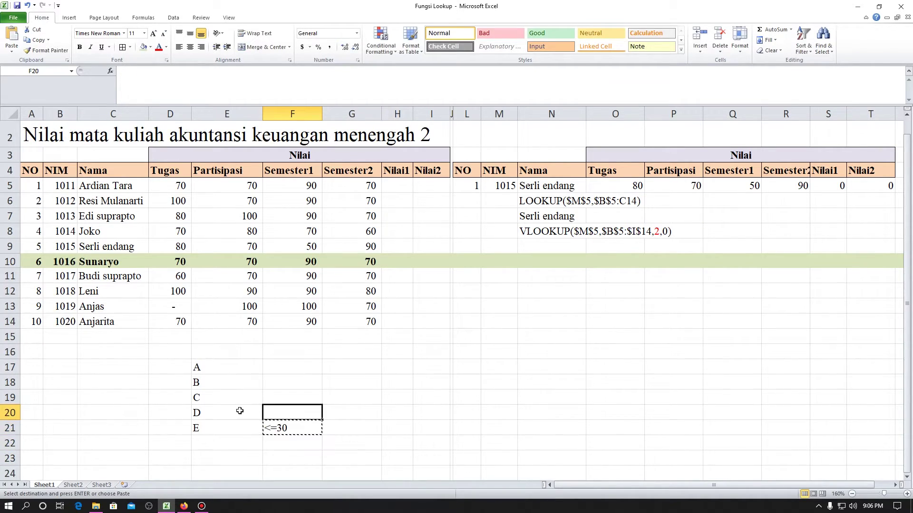
key("shift+Up")
key("shift+Up")
key("shift+Up")
key("Return")
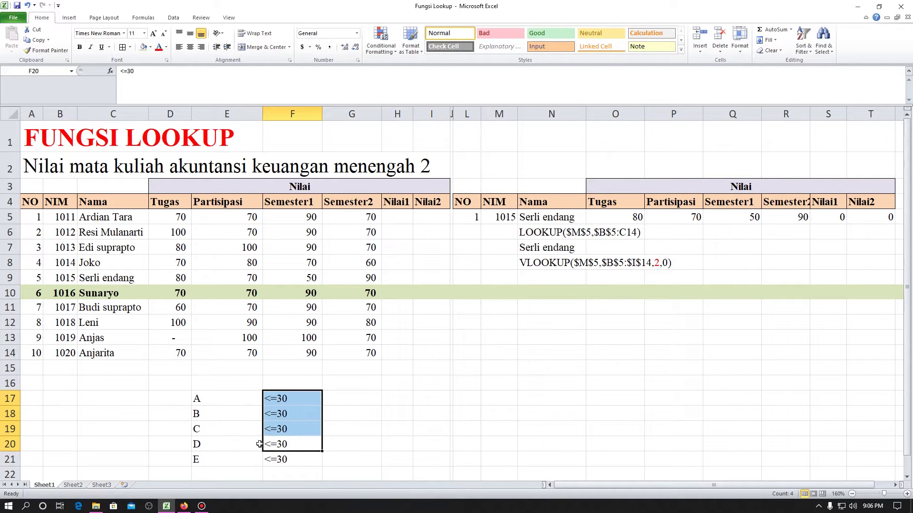
Change the criterion for grade D in cell F20 to <=50.
double_click(292, 443)
key("BackSpace")
key("BackSpace")
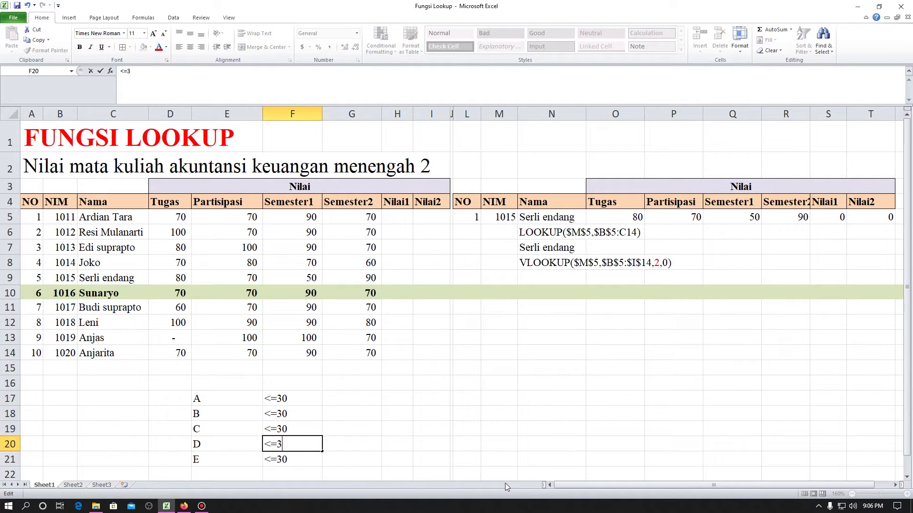
type("50")
key("Return")
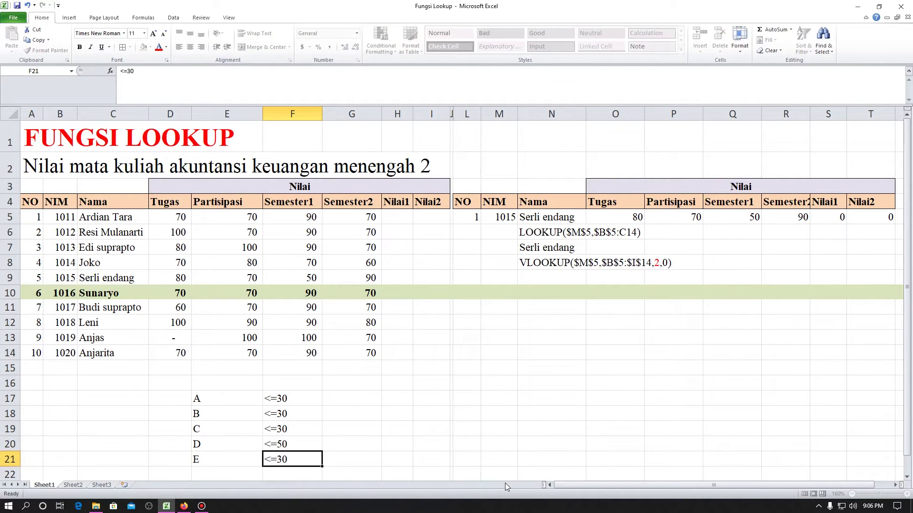
Change the criterion for grade C in cell F19 to <=65.
key("Up")
key("Up")
key("F2")
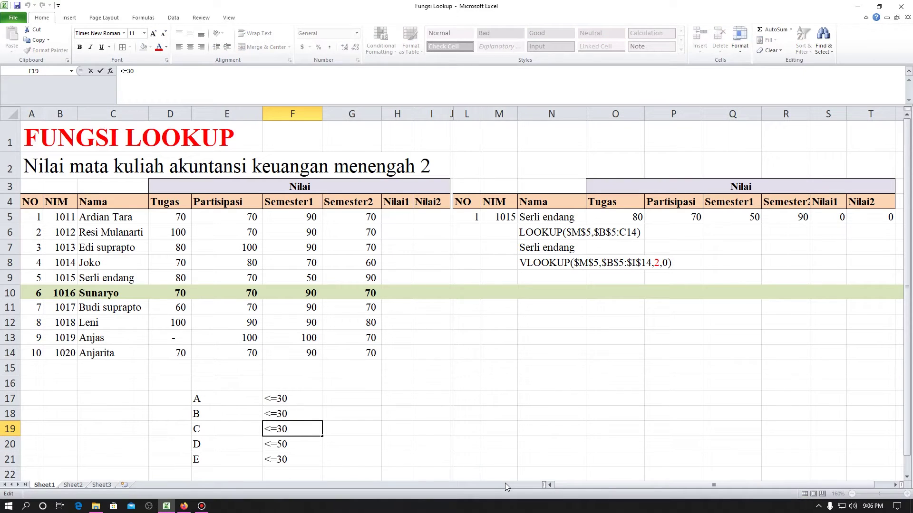
key("BackSpace")
key("BackSpace")
type("65")
key("ctrl+Return")
Change the criterion for grade B in cell F18 to <=80.
key("Up")
key("F2")
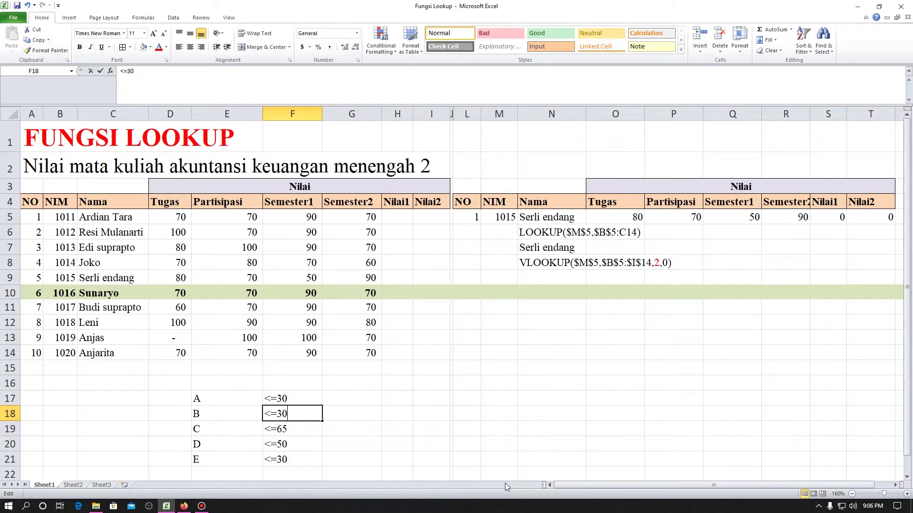
key("BackSpace")
key("BackSpace")
type("80")
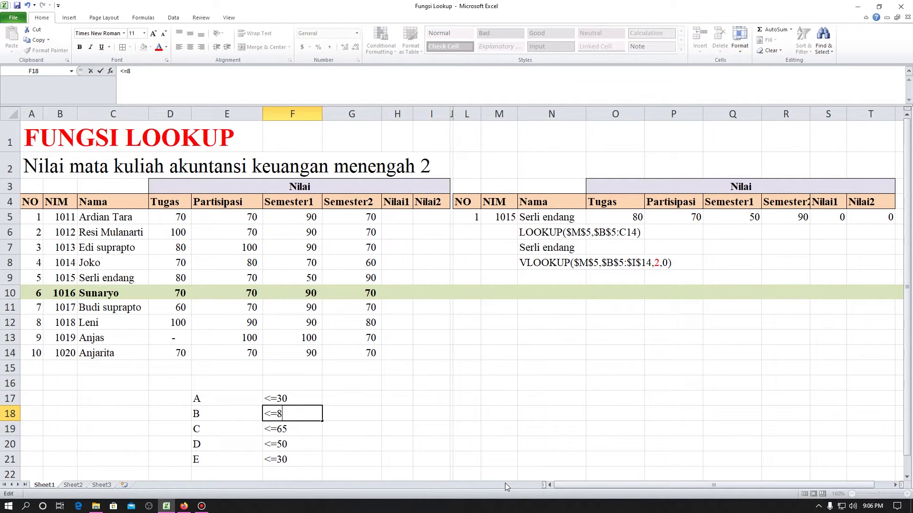
key("Return")
Change the criterion for grade A in cell F17 to <=100.
key("Up")
key("Up")
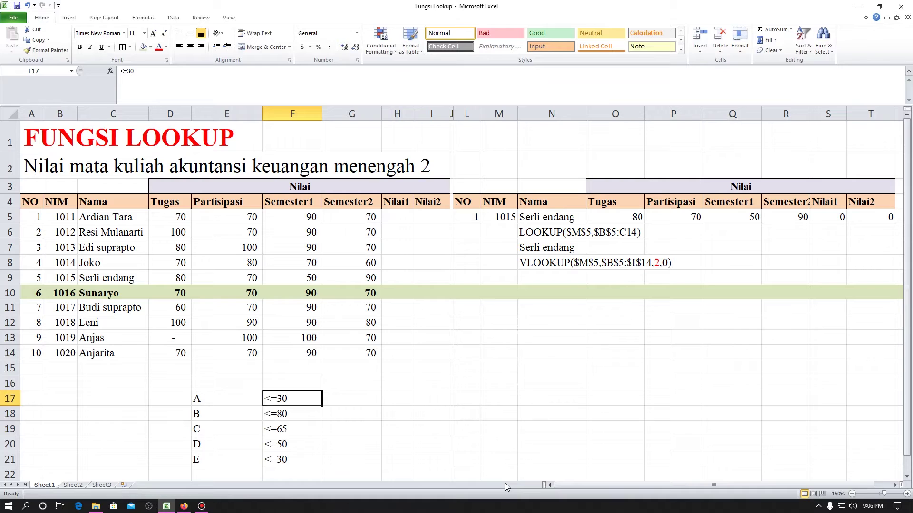
key("F2")
key("BackSpace")
key("BackSpace")
type("100")
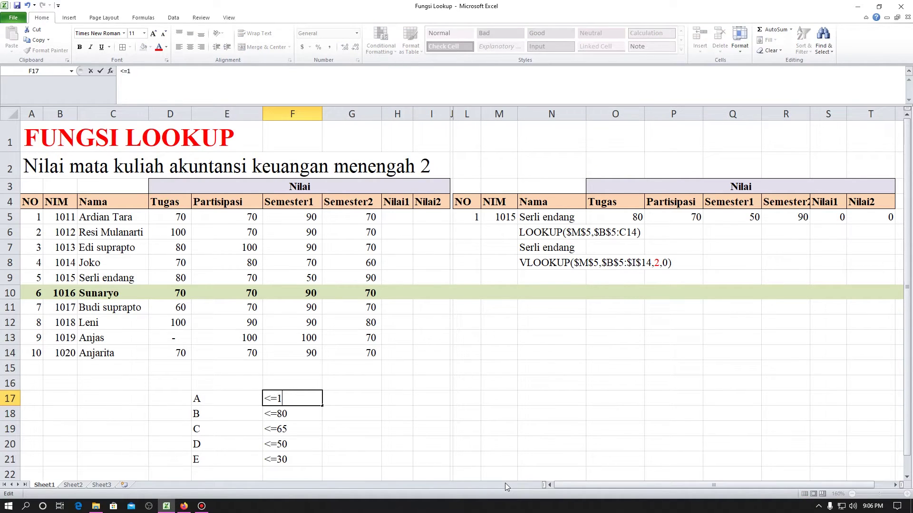
key("Return")
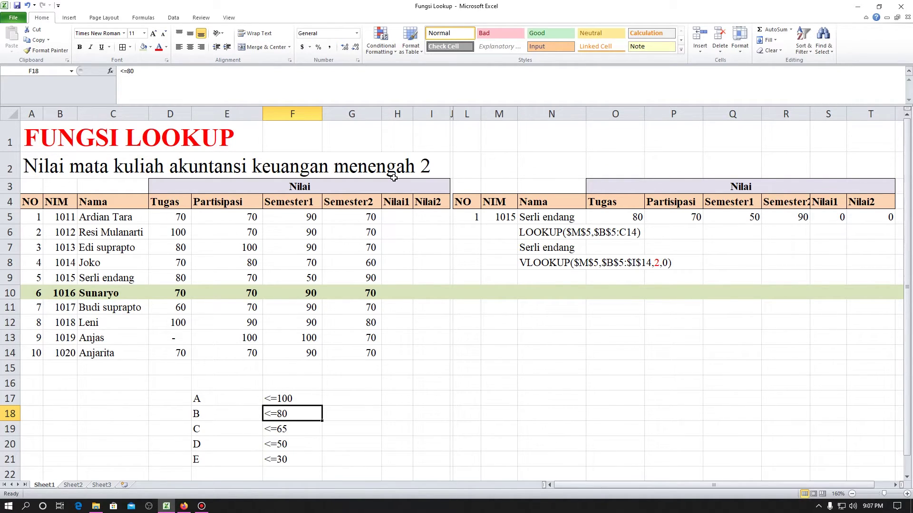
Calculate the first student's Nilai1 average in cell H5 with the formula =SUM(D5:G5)/4.
left_click(398, 217)
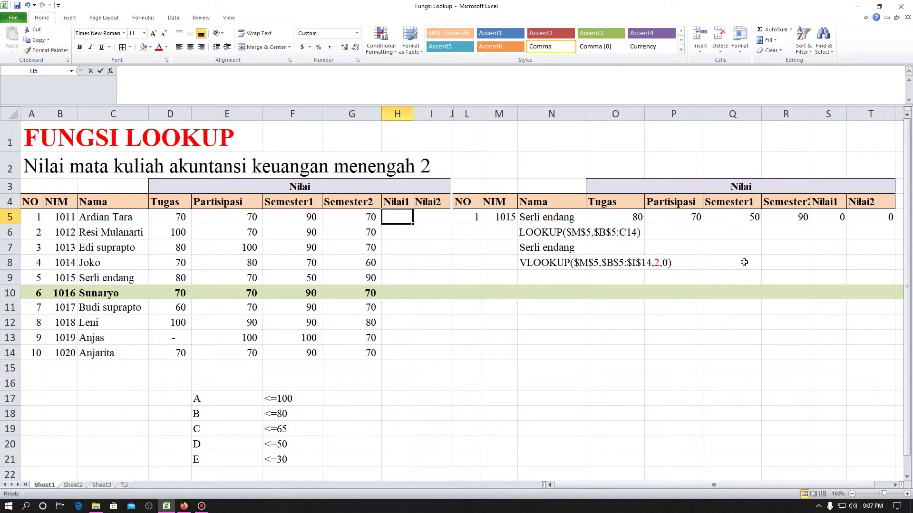
type("=")
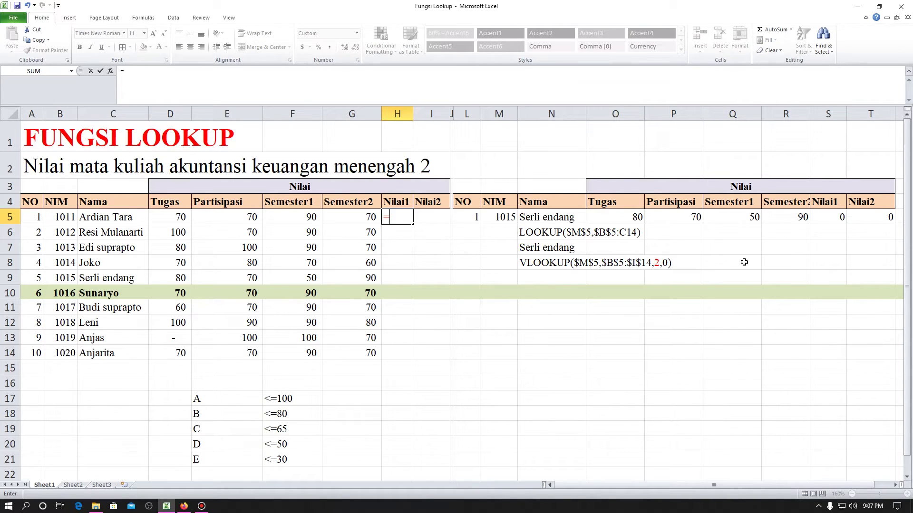
type("SU")
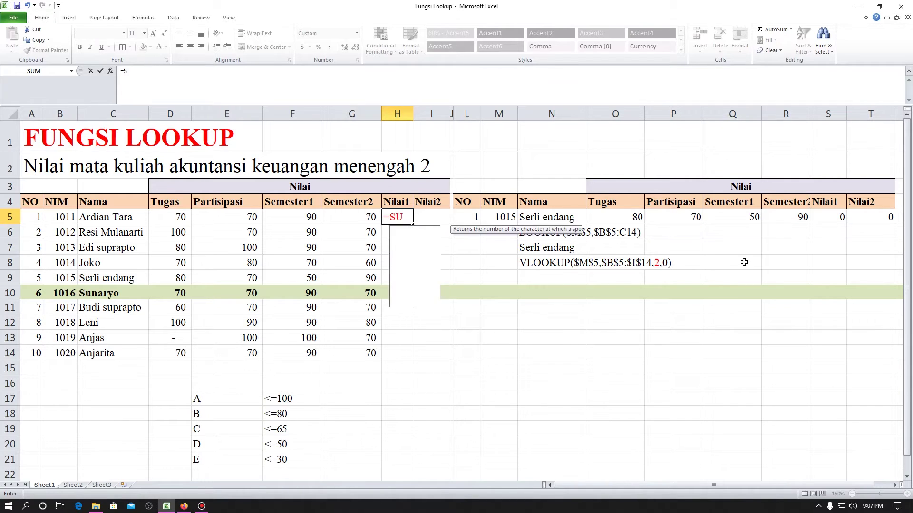
type("M")
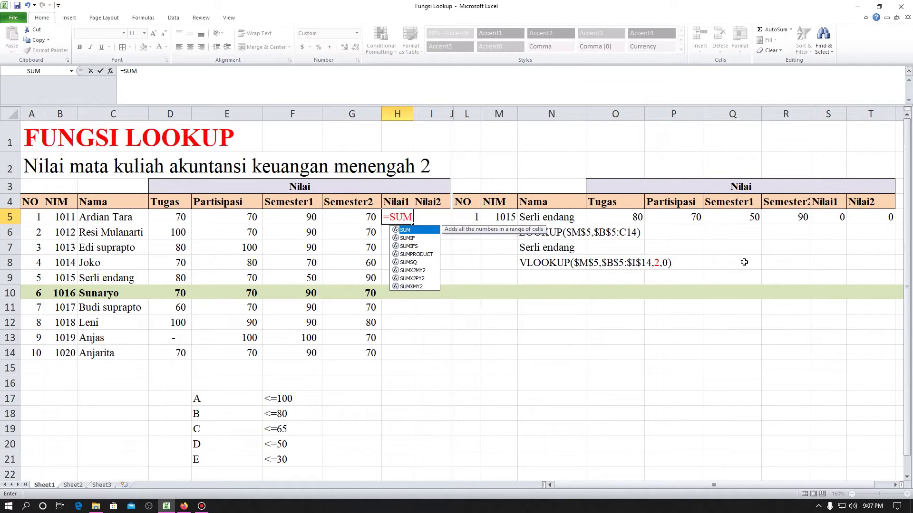
type("(")
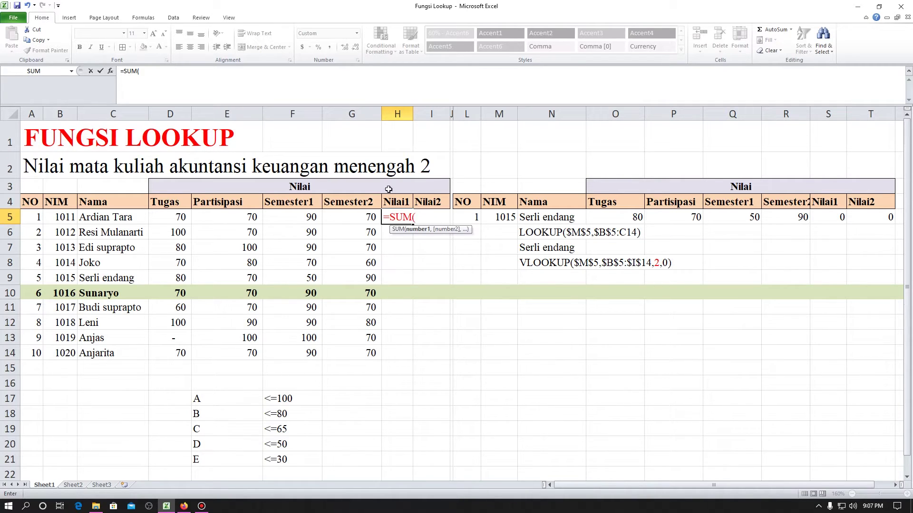
left_click(176, 214)
key("shift+Right")
key("shift+Right")
key("shift+Right")
type(")/")
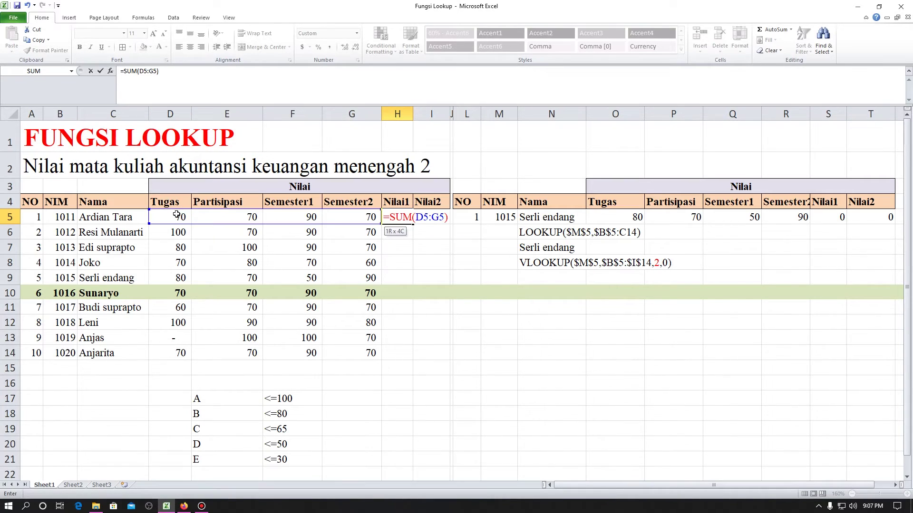
type("4")
key("Return")
key("Up")
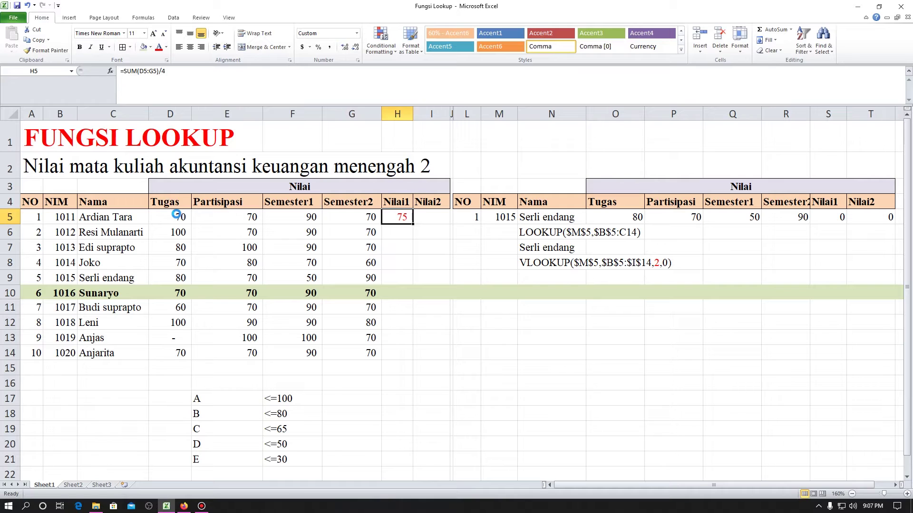
Copy the average formula from H5 to the remaining students in cells H6 to H14.
key("ctrl+c")
key("Left")
key("ctrl+Down")
key("Right")
key("ctrl+shift+Up")
key("shift+Down")
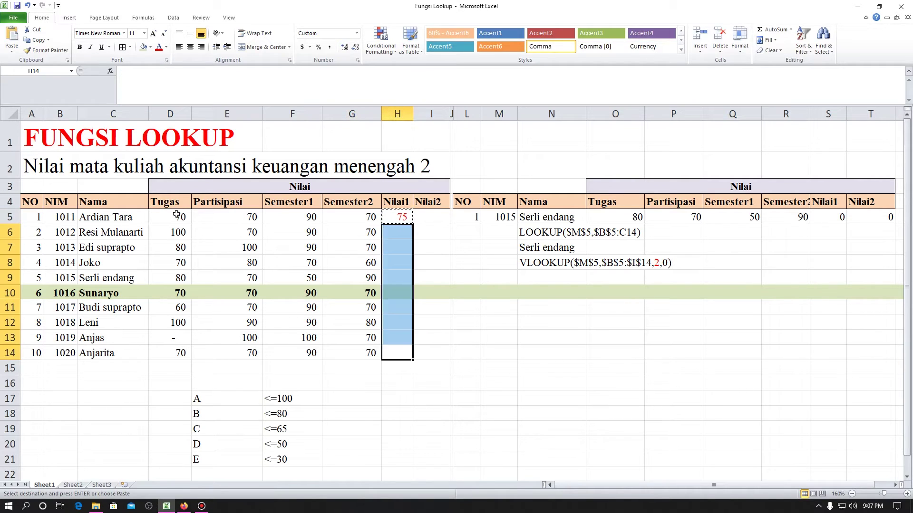
key("Return")
Copy the formula text of H5 without its equals sign into cell H17 as the note SUM(D5:G5)/4.
left_click(404, 218)
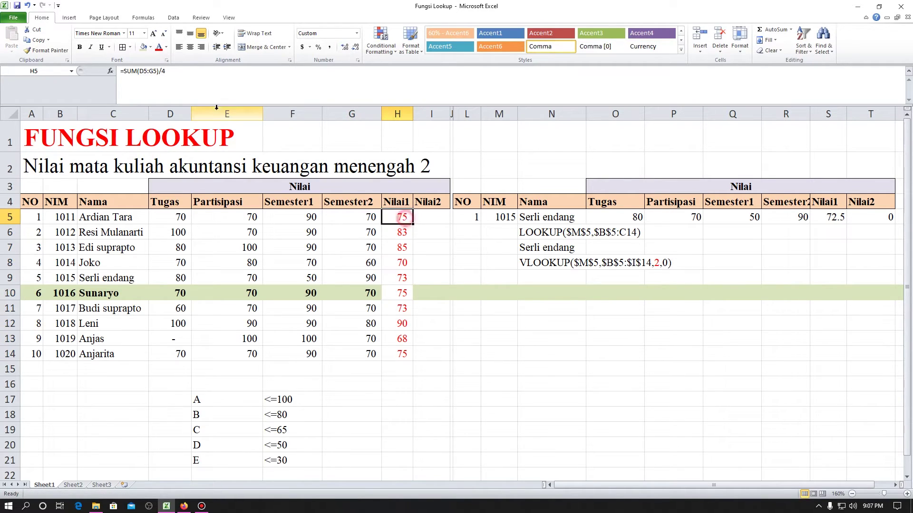
triple_click(204, 80)
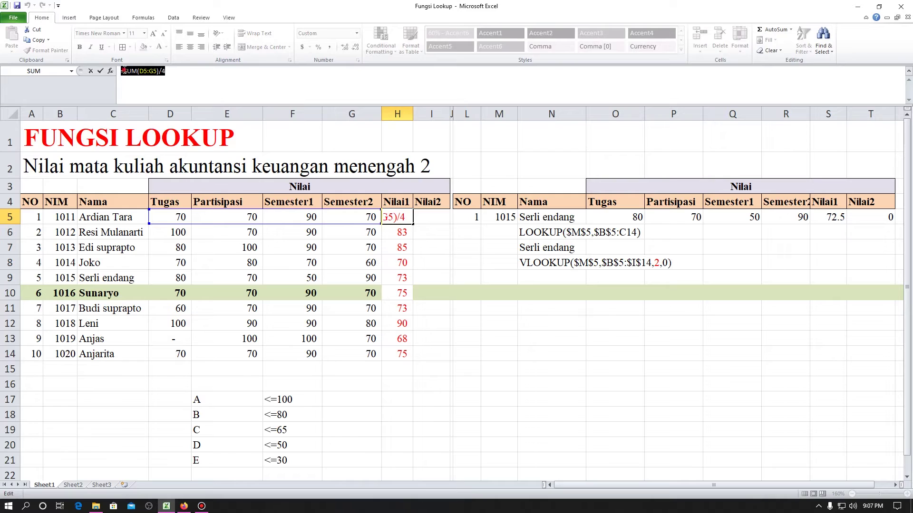
left_click_drag(122, 71, 182, 71)
left_click(390, 400)
key("ctrl+v")
key("Return")
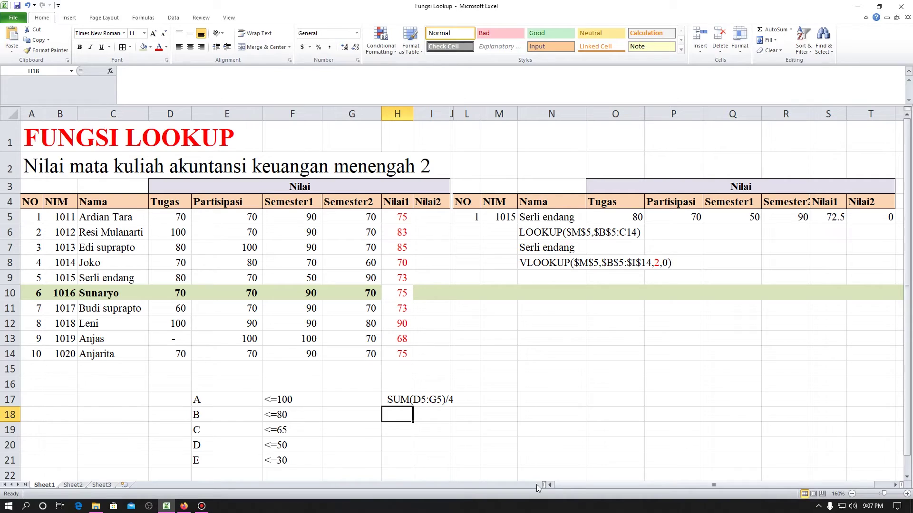
Apply outside borders around the grade criteria table in E17 to F21.
left_click(429, 219)
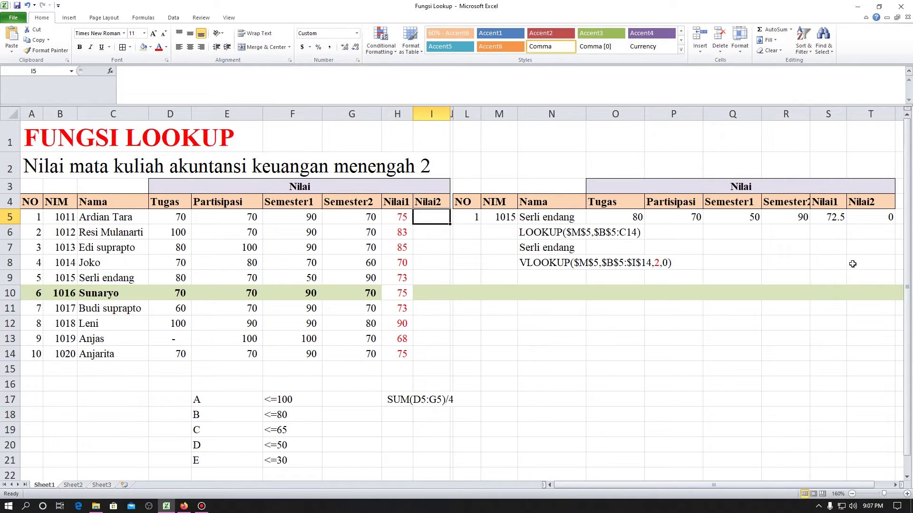
left_click(836, 221)
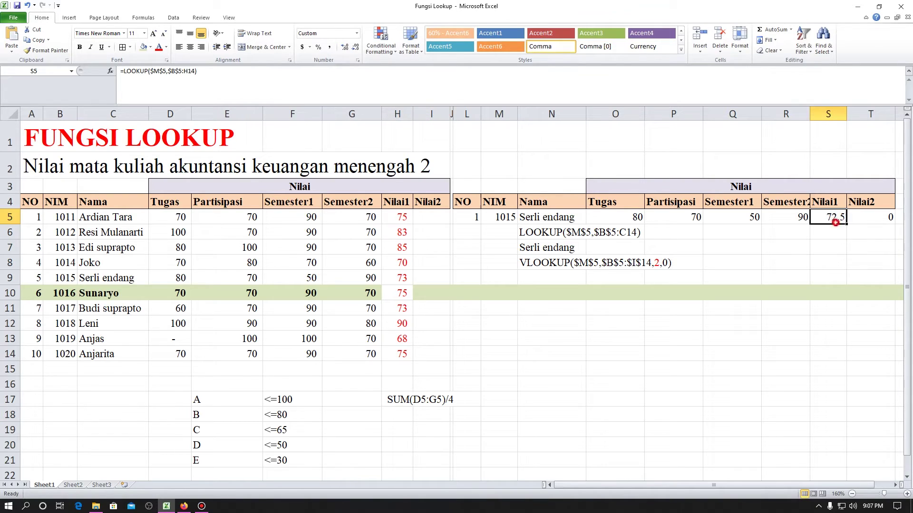
left_click(442, 214)
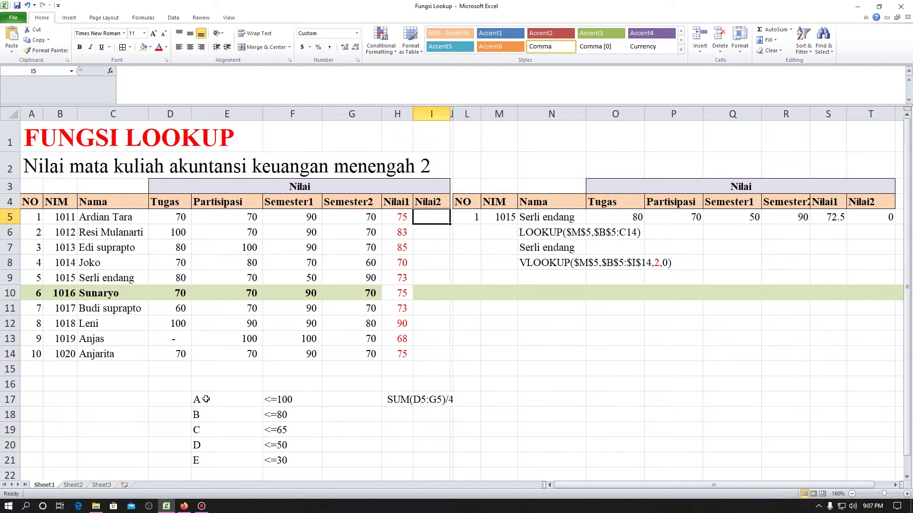
left_click_drag(205, 399, 294, 461)
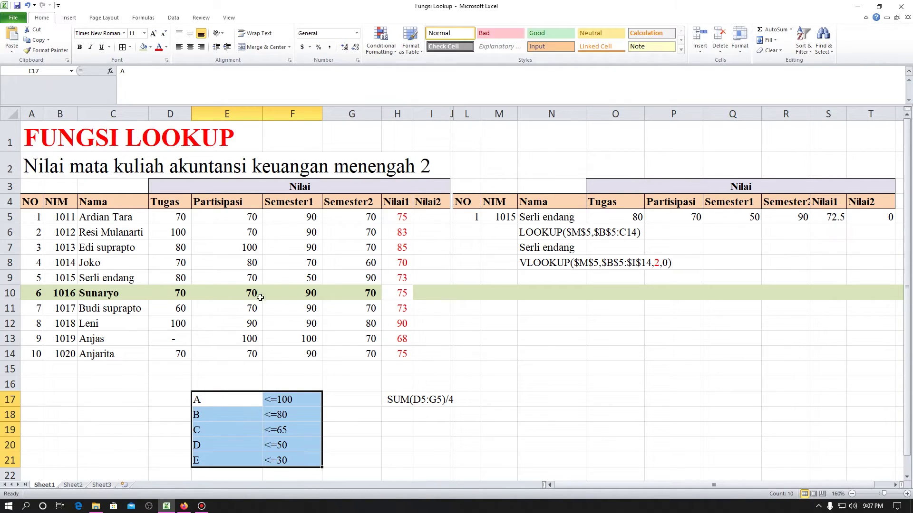
left_click(130, 47)
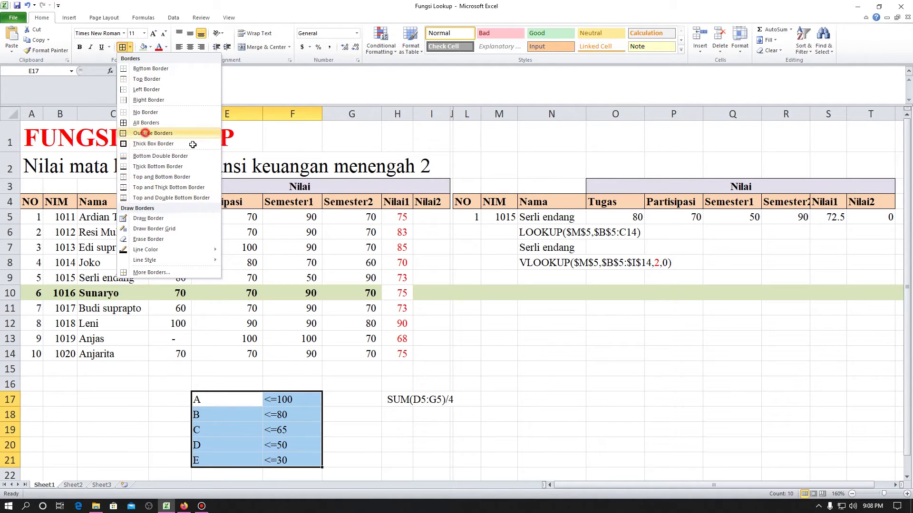
left_click(150, 133)
left_click(470, 293)
Start the Nilai2 formula in cell I5 with =IF(H5<=30,"E", and open a nested IF for the remaining grades.
left_click(430, 216)
type("=")
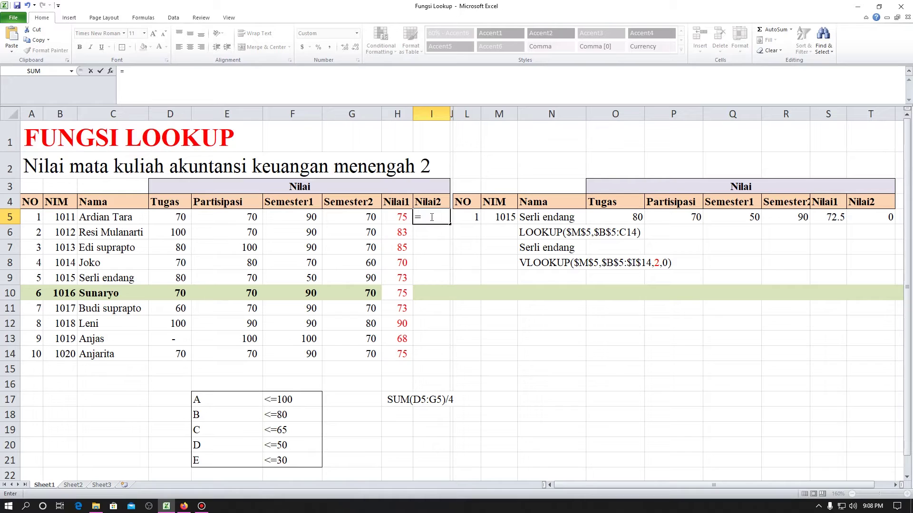
type("IF(")
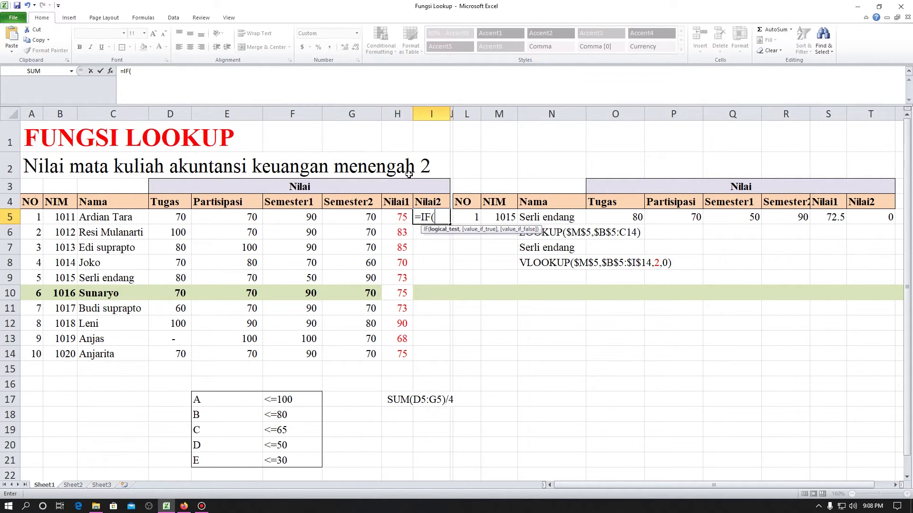
left_click(402, 218)
type(">")
key("BackSpace")
type("<=30")
type(",\"")
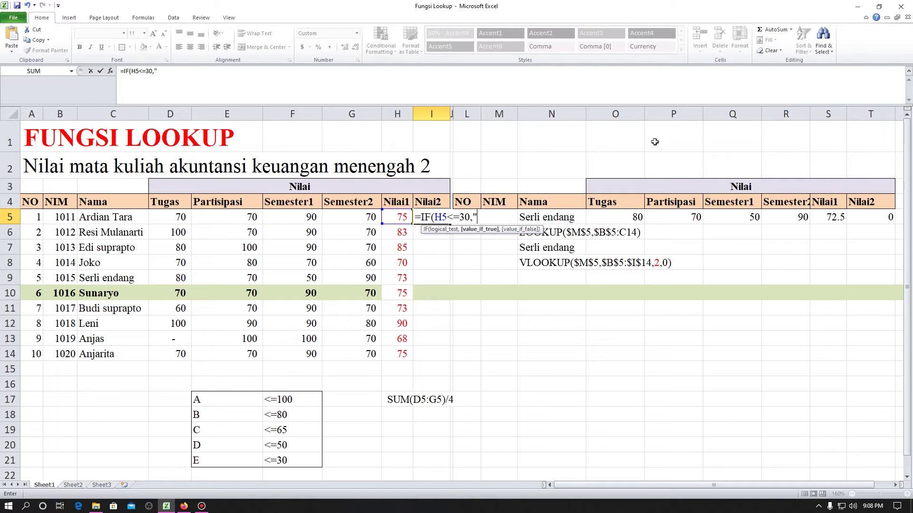
type("E\",IF(")
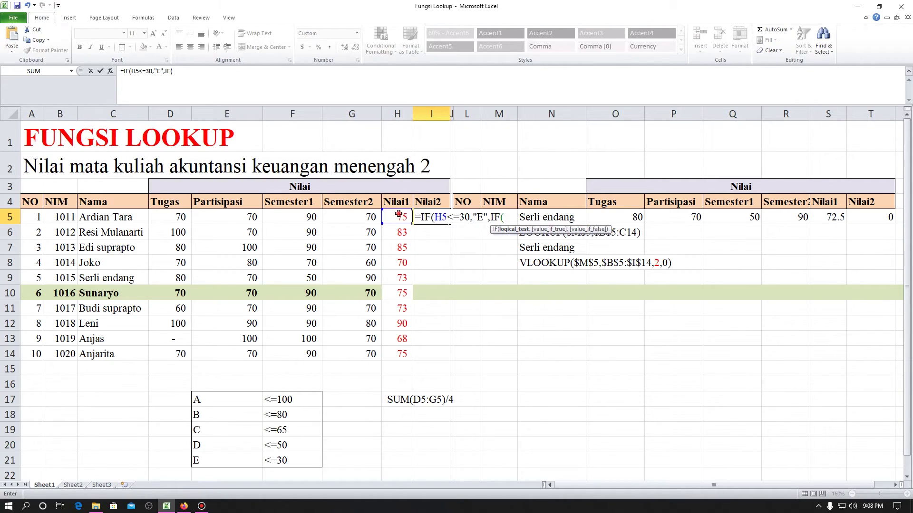
Extend the I5 formula with IF(H5<=50,"D", and open another nested IF.
left_click(400, 214)
type("<=50")
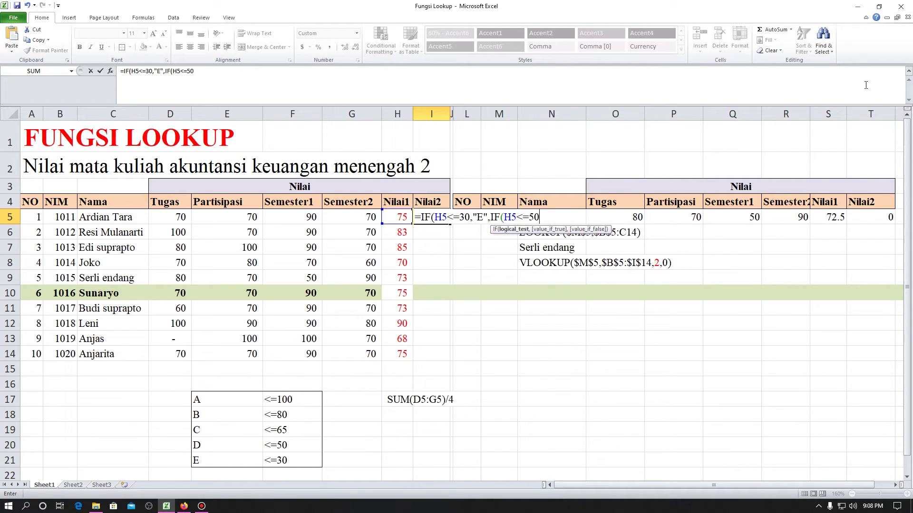
type(",")
type("\"")
type("D\"")
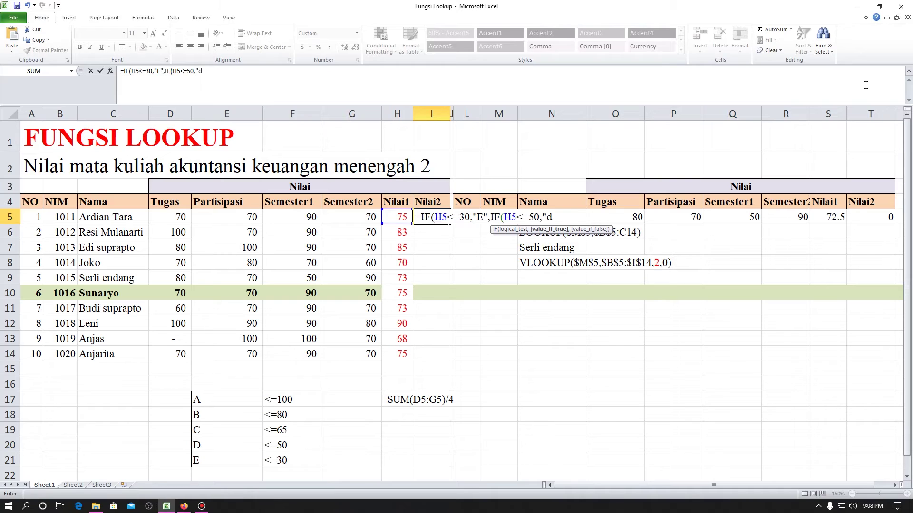
type(",IF")
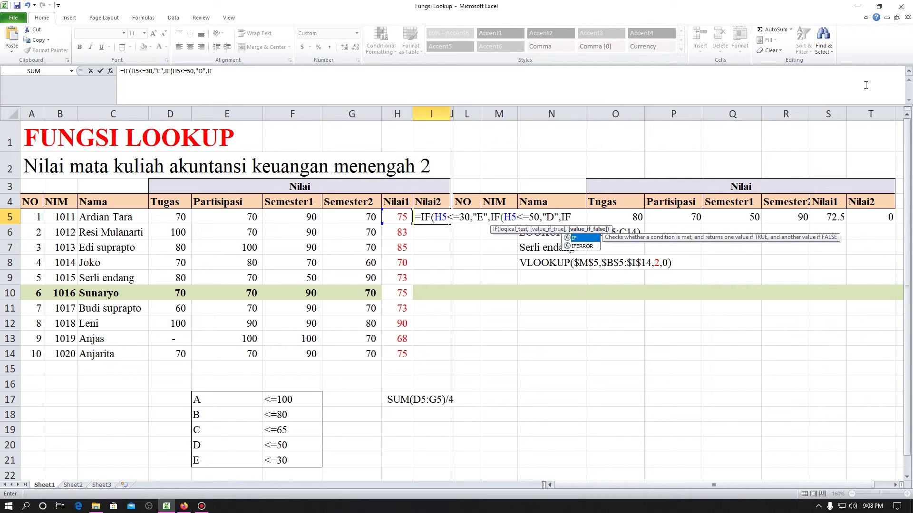
type("(")
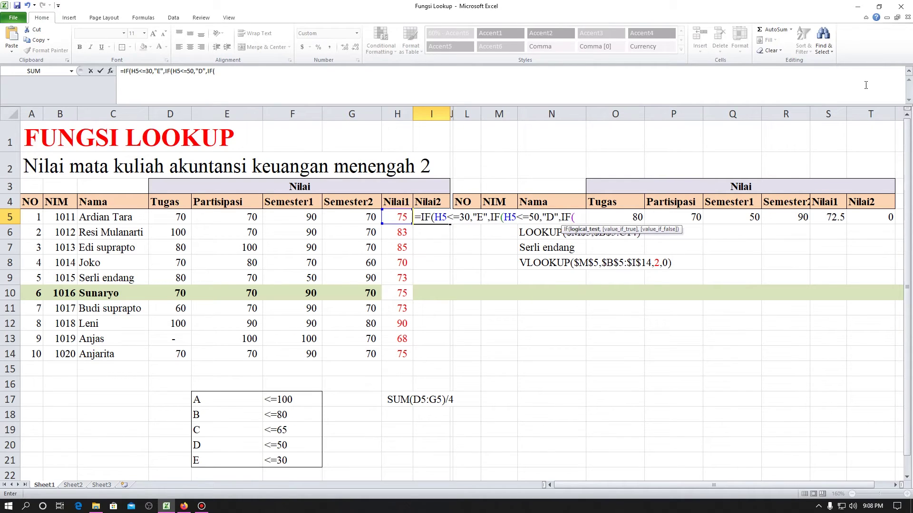
Add the condition H5<=65,"C", to the nested IF in I5 and open the following IF.
left_click(403, 217)
type("<=6")
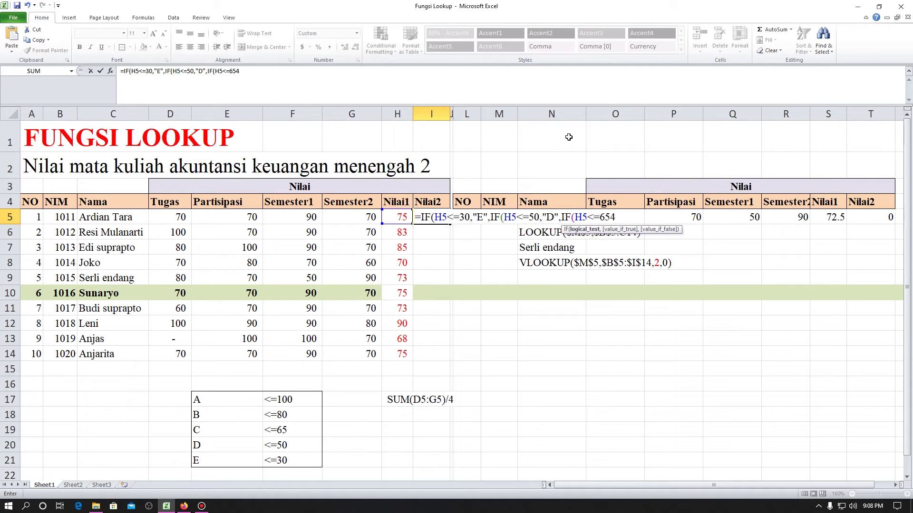
type("5,")
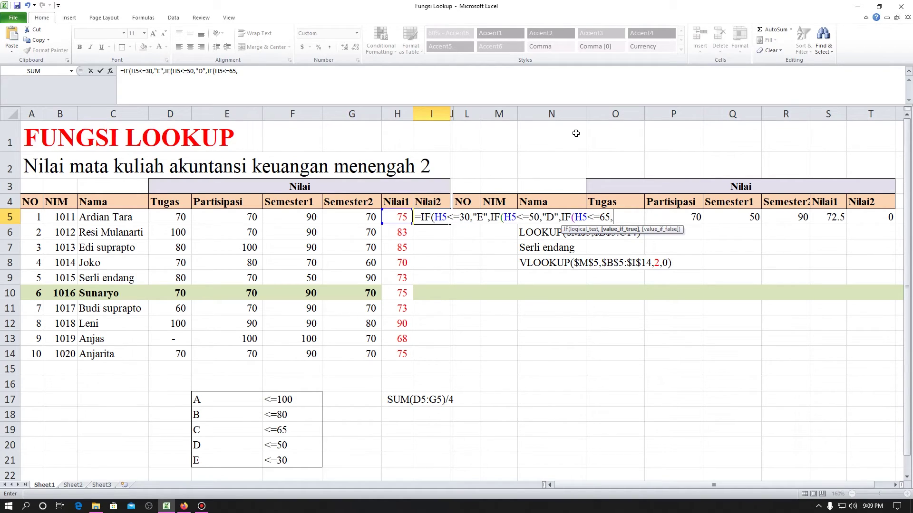
type("\"C\",")
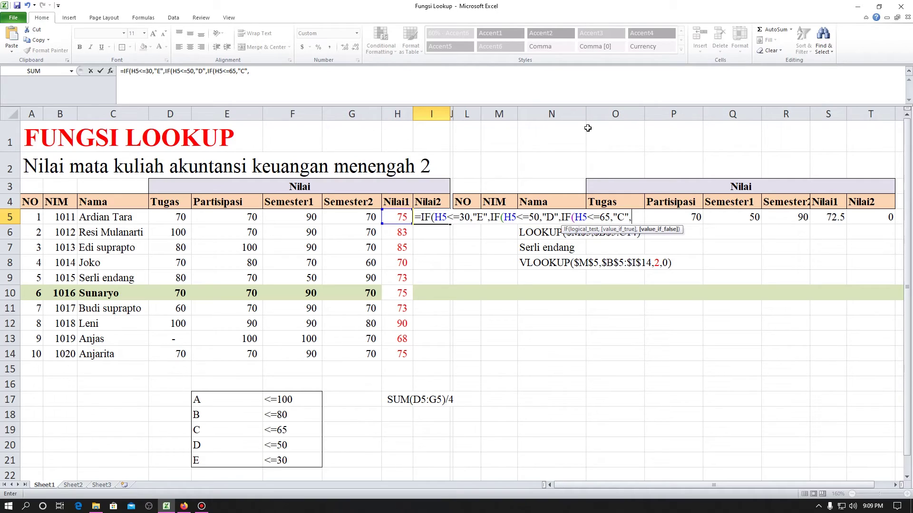
type("IF(")
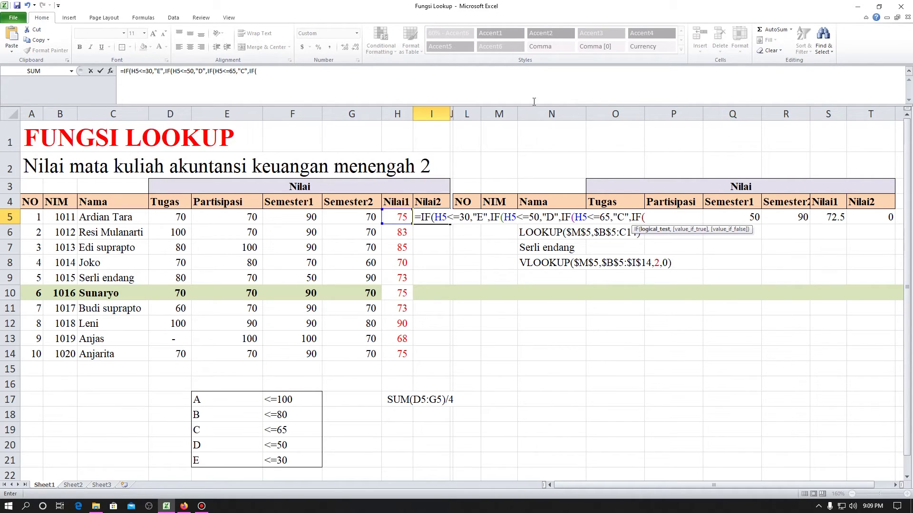
Add the condition H5<=80,"B", to the nested IF formula in I5.
left_click(396, 217)
type("<=80,")
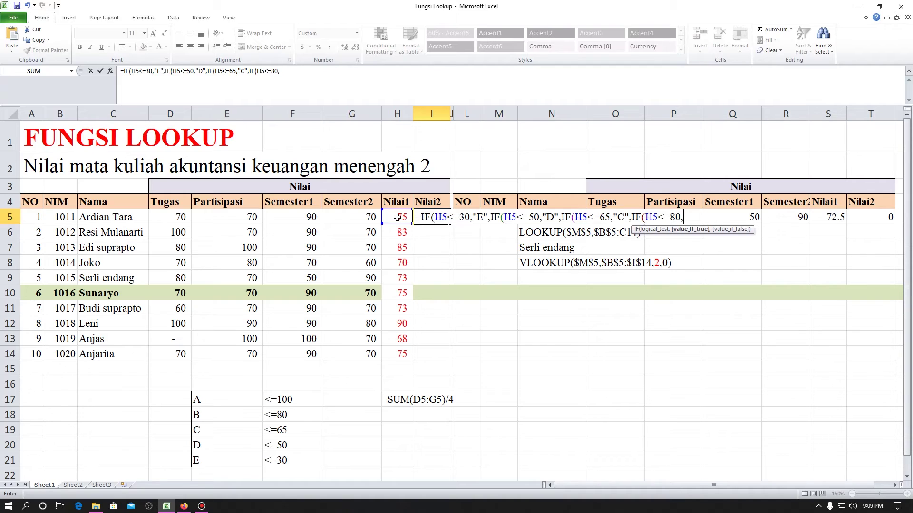
type("\"B\",IF(")
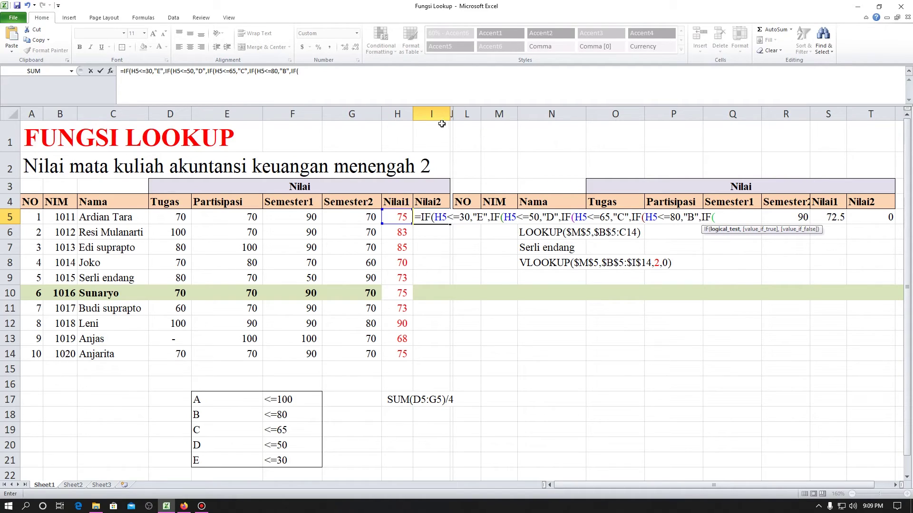
left_click(402, 217)
type("<")
key("BackSpace")
key("BackSpace")
key("BackSpace")
key("BackSpace")
key("BackSpace")
key("BackSpace")
key("BackSpace")
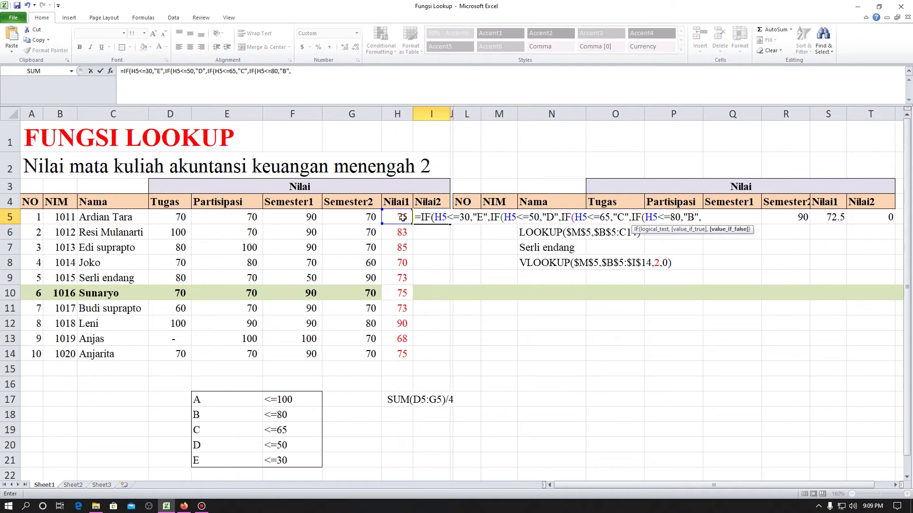
Finish the I5 formula with "A" as the remaining grade and accept the proposed closing parentheses.
type("\"A\"")
key("Return")
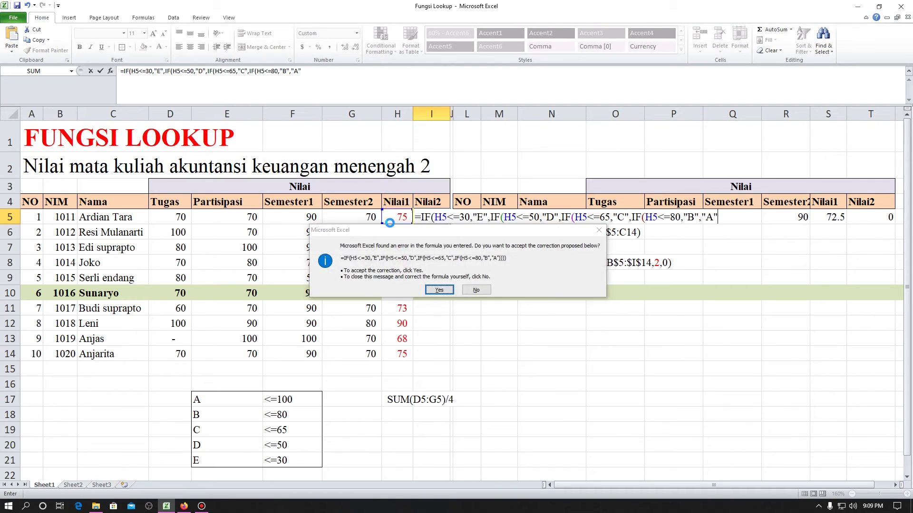
key("Return")
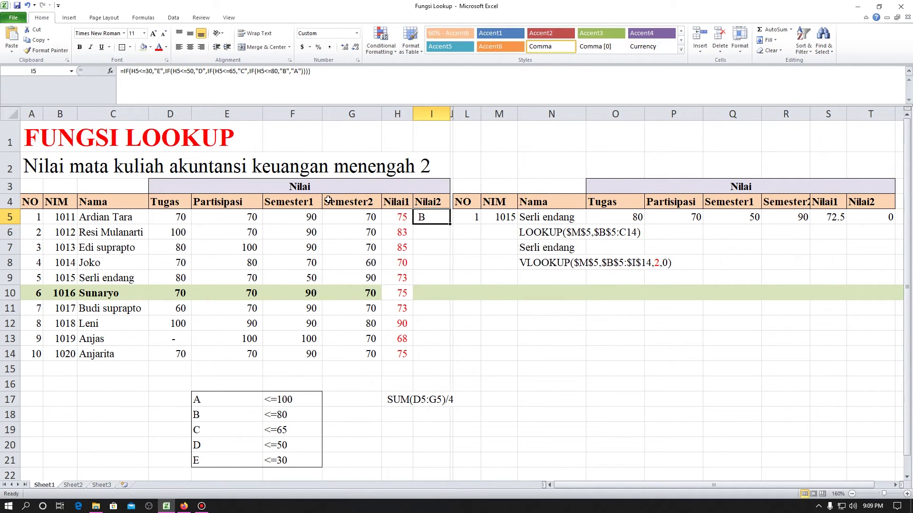
Copy the I5 formula text from F(H5<=30 to its end and paste it as a note in cell H16.
left_click(126, 69)
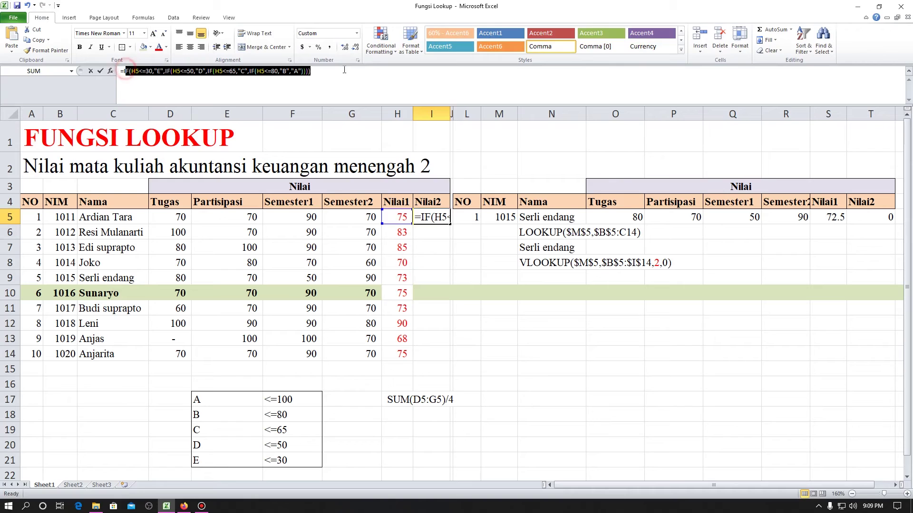
key("Escape")
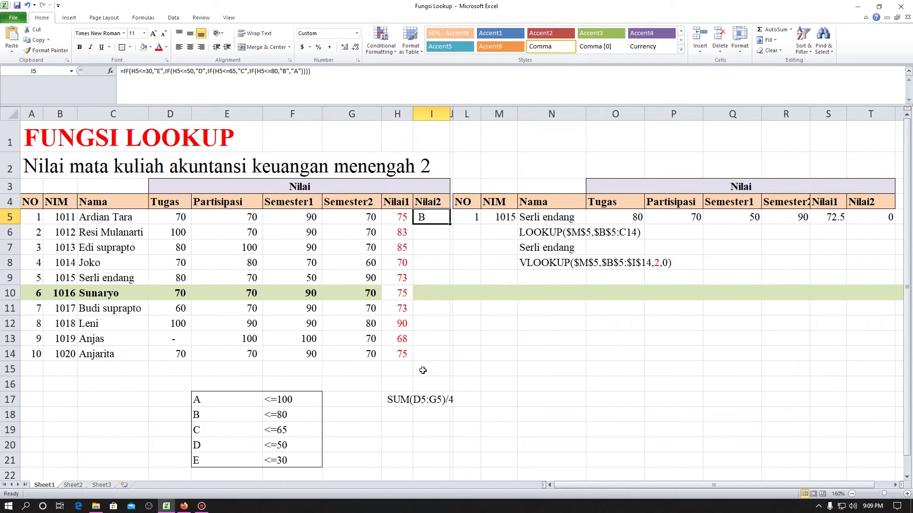
left_click(398, 381)
key("ctrl+v")
key("Return")
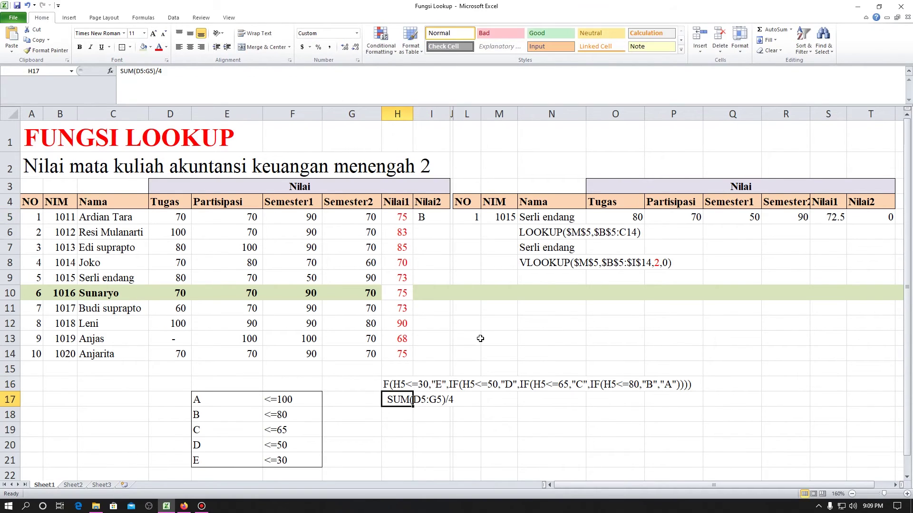
Fill cell I5 and the formula note range H16:P16 with red.
left_click(432, 216)
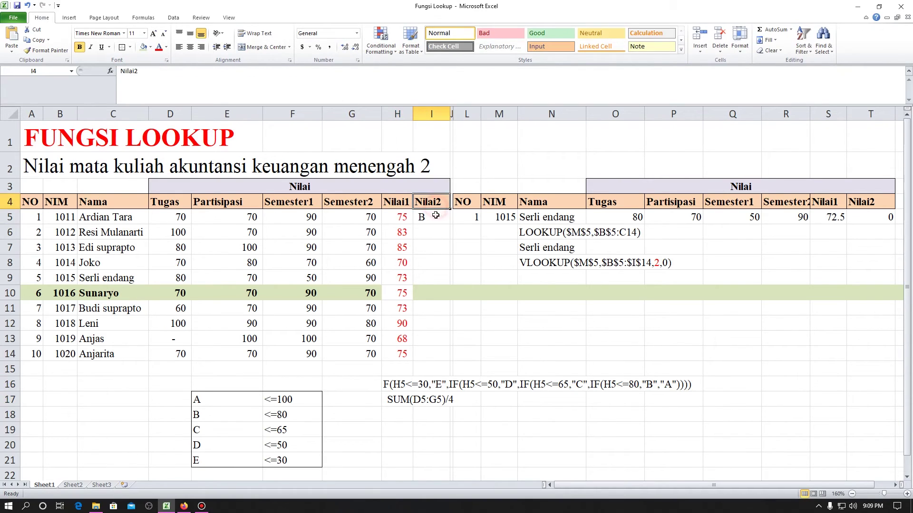
left_click(150, 47)
left_click(151, 116)
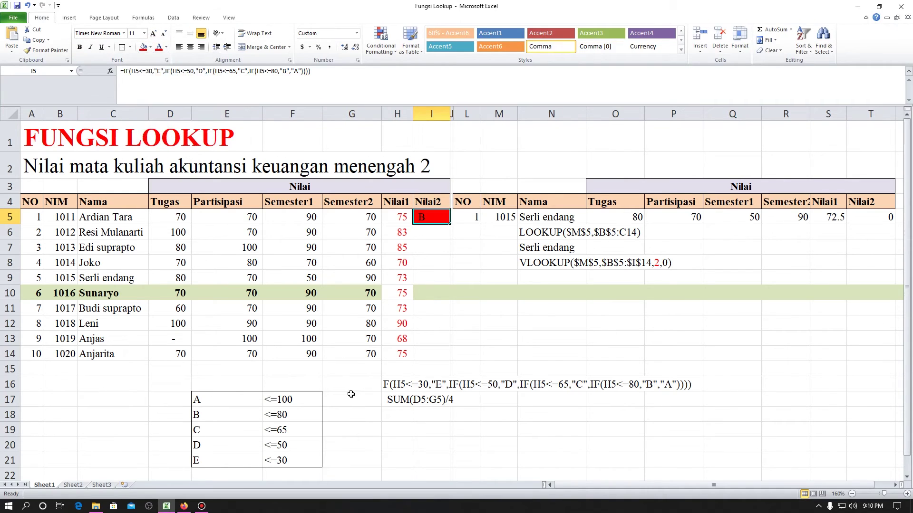
left_click_drag(388, 384, 694, 384)
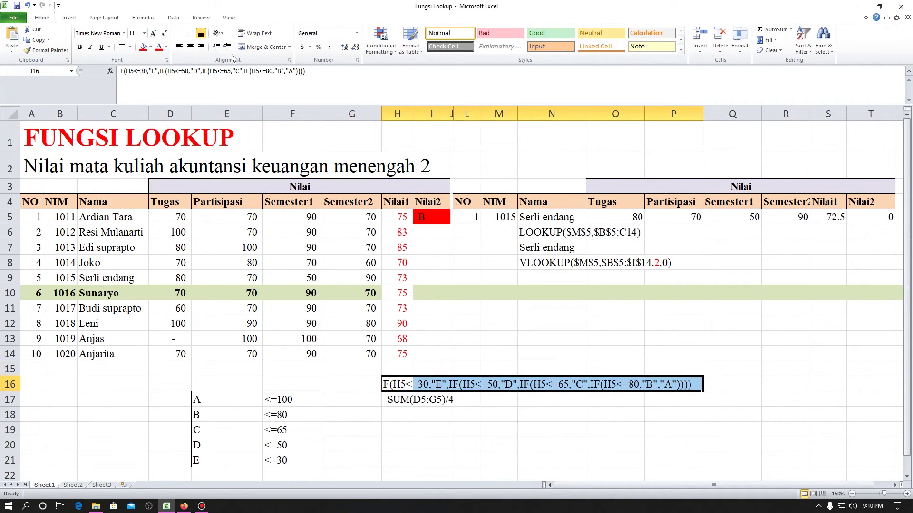
left_click(143, 47)
Copy the grade formula from I5 and paste only the formula into cells I6 to I14.
left_click(425, 257)
left_click(428, 218)
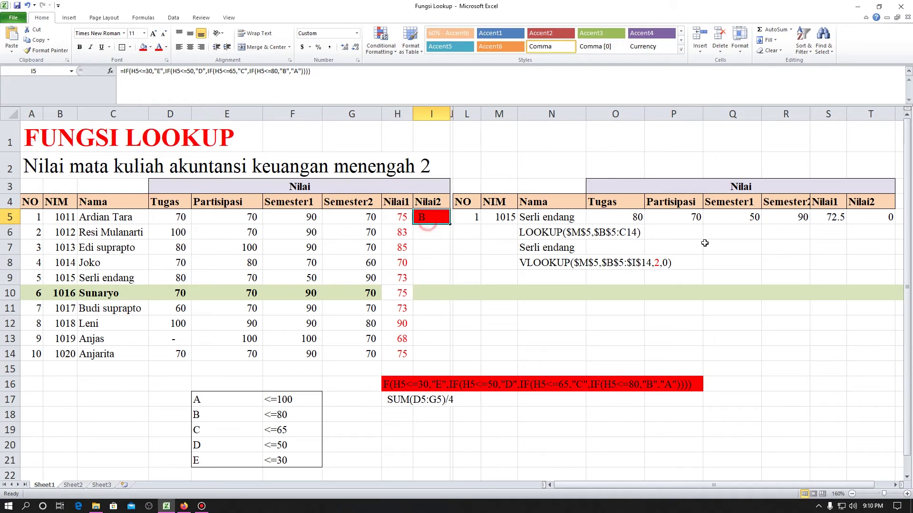
key("ctrl+c")
key("Down")
key("shift+Down")
key("shift+Down")
key("shift+Down")
key("shift+Down")
key("shift+Down")
key("shift+Down")
key("shift+Down")
key("shift+Down")
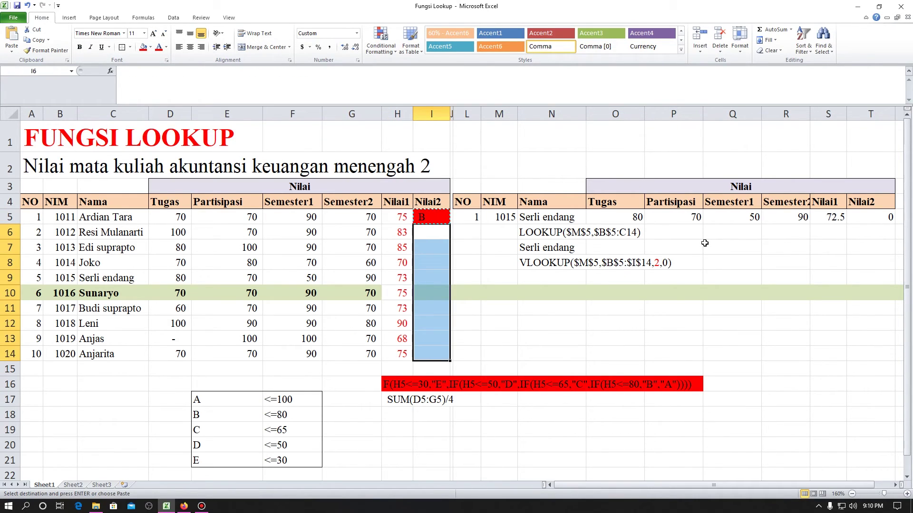
key("ctrl+alt+v")
key("f")
key("Return")
key("Escape")
key("Up")
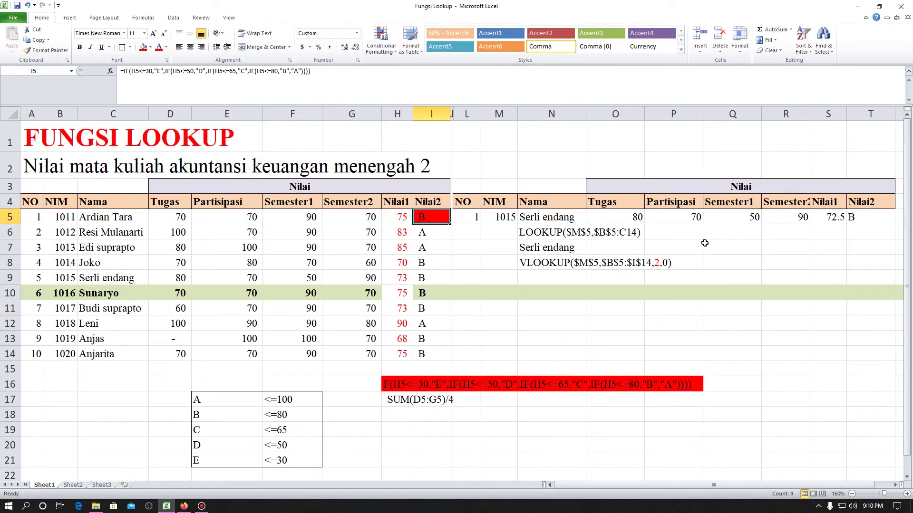
key("Down")
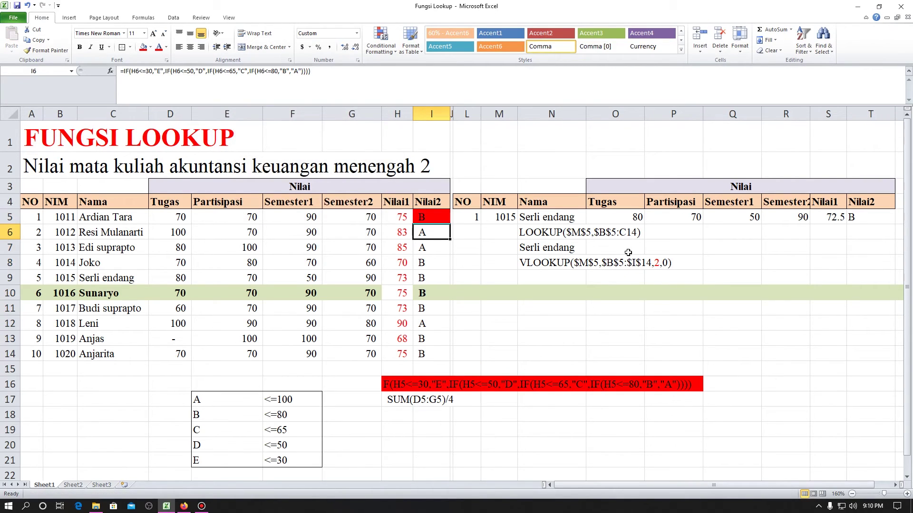
left_click(202, 506)
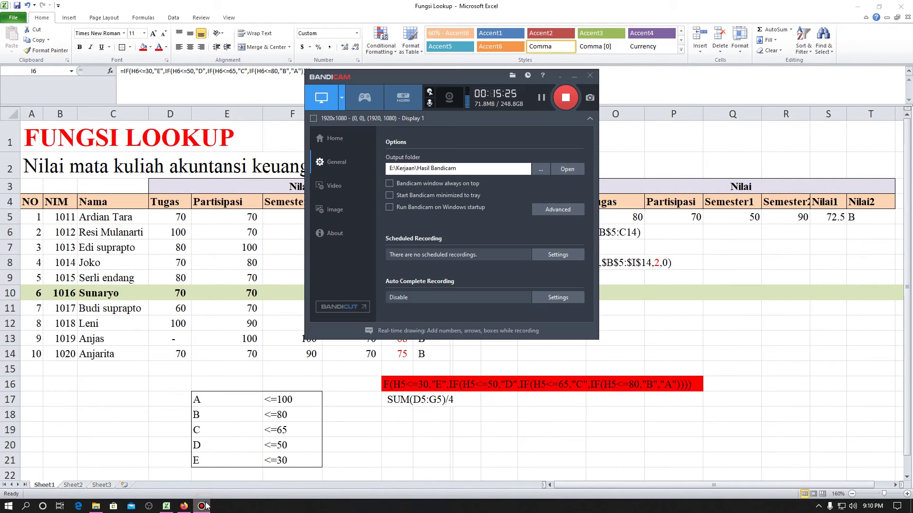
left_click(201, 505)
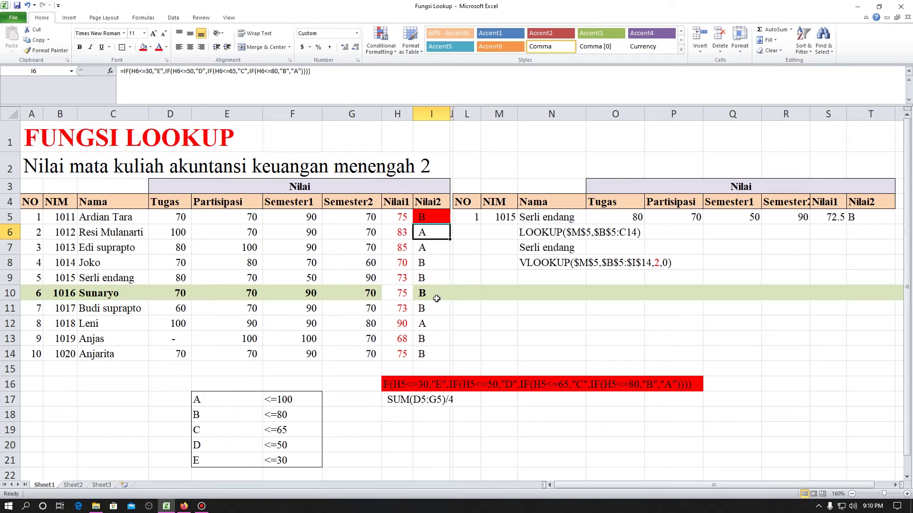
Enter the fourth student's NIM in M5 and compare the retrieved name, scores and grade with row 8.
left_click(506, 215)
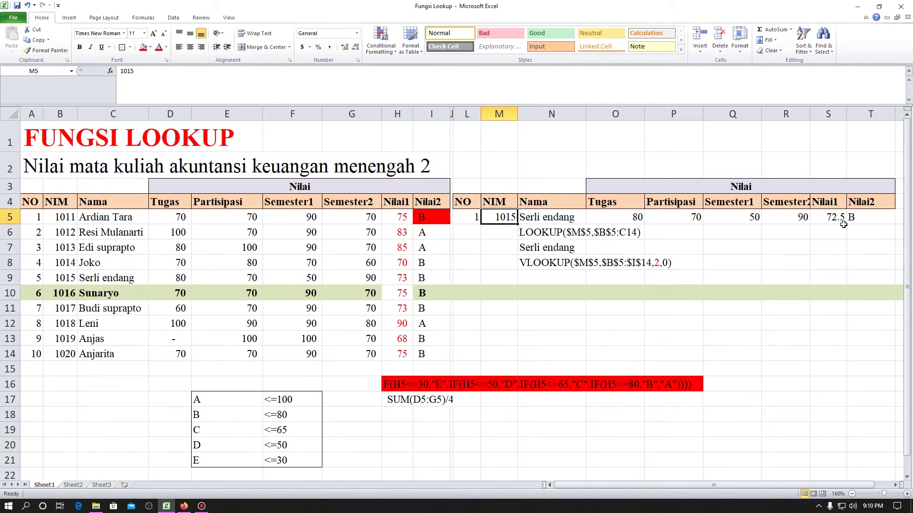
type("1014")
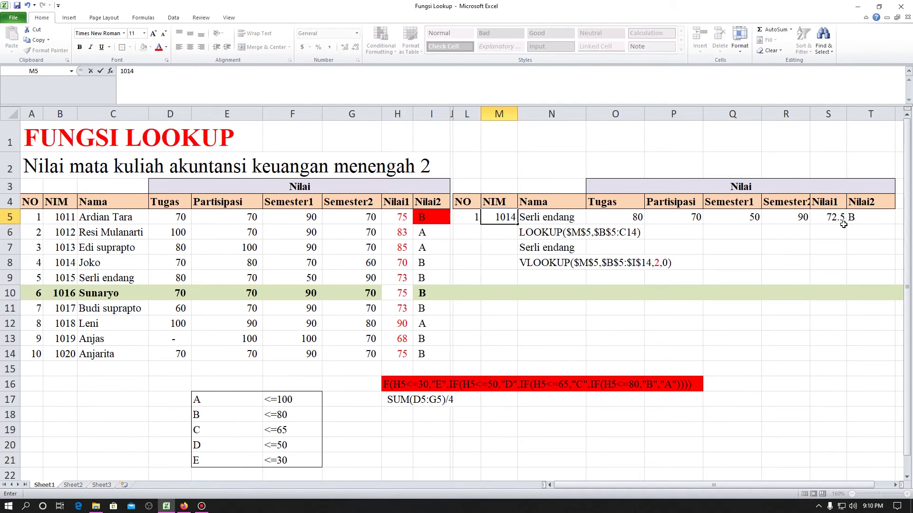
key("Return")
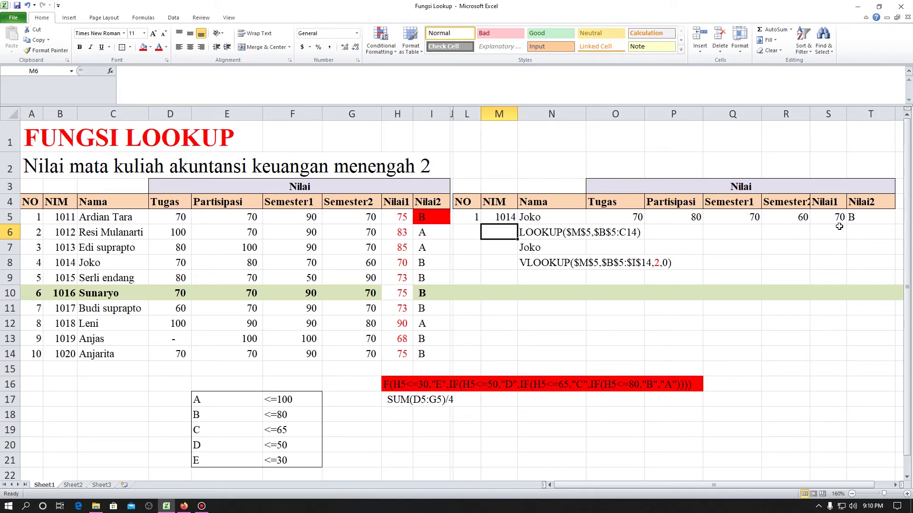
left_click_drag(630, 217, 825, 215)
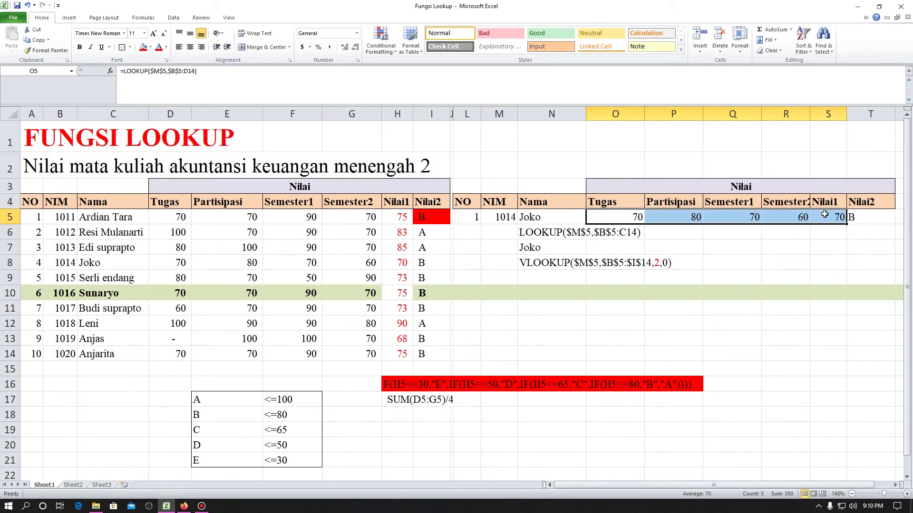
left_click(863, 217)
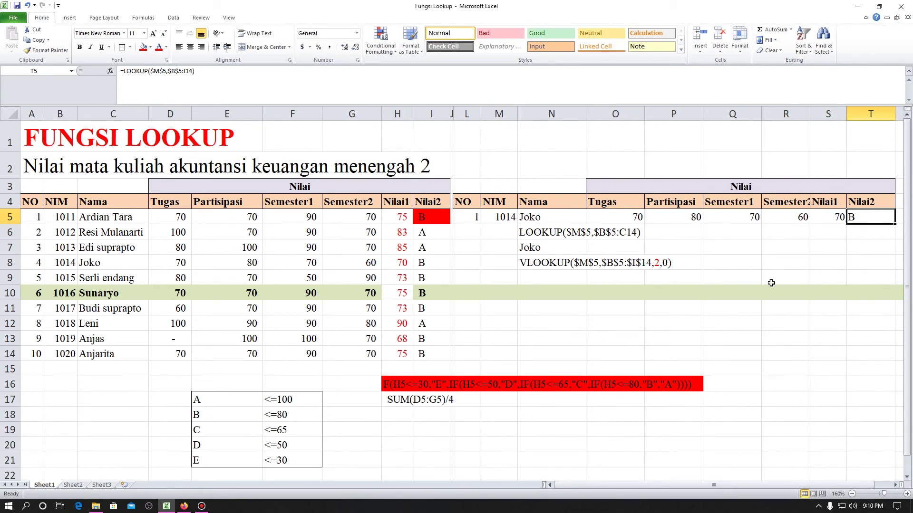
left_click(540, 217)
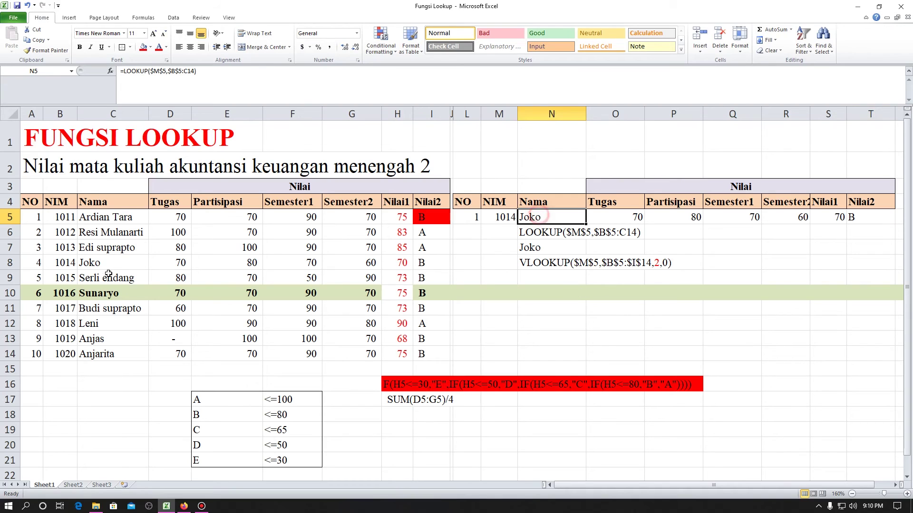
left_click(108, 262)
left_click(432, 262)
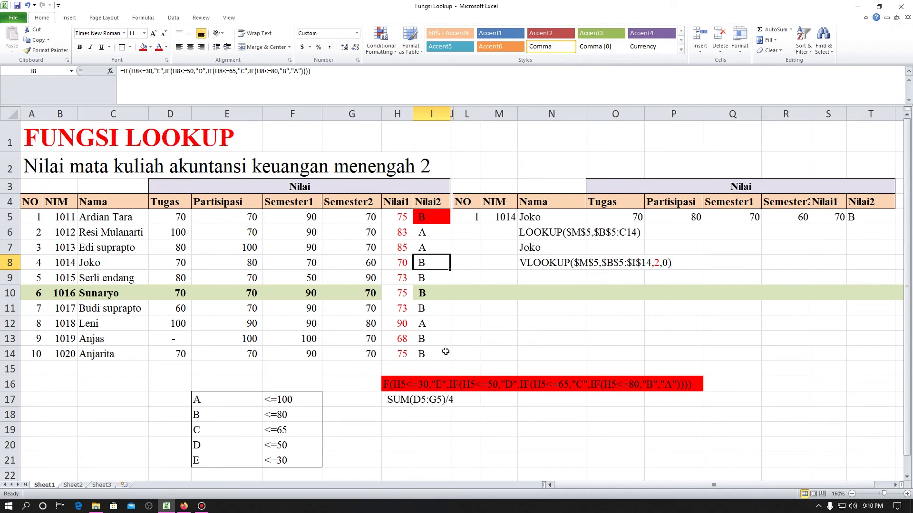
Overwrite the Nilai1 average in H14 with 30 to test the letter grade formula.
left_click(406, 357)
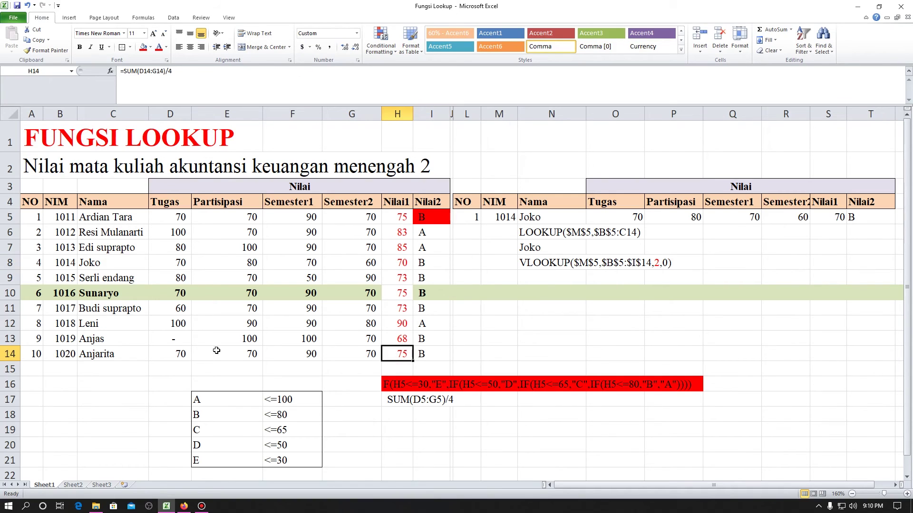
type("30")
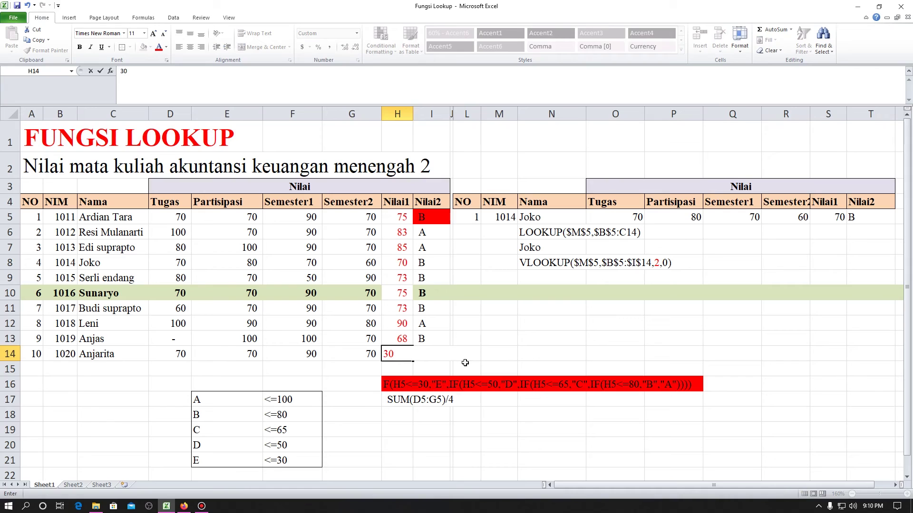
key("ctrl+Return")
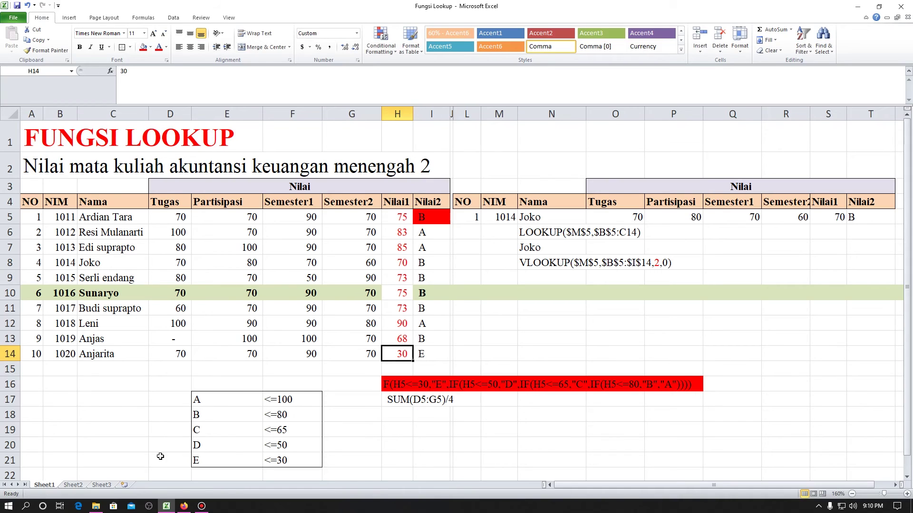
Overwrite the Nilai1 average in H13 with 50, followed by 31, to test both ends of the D grade.
left_click(402, 339)
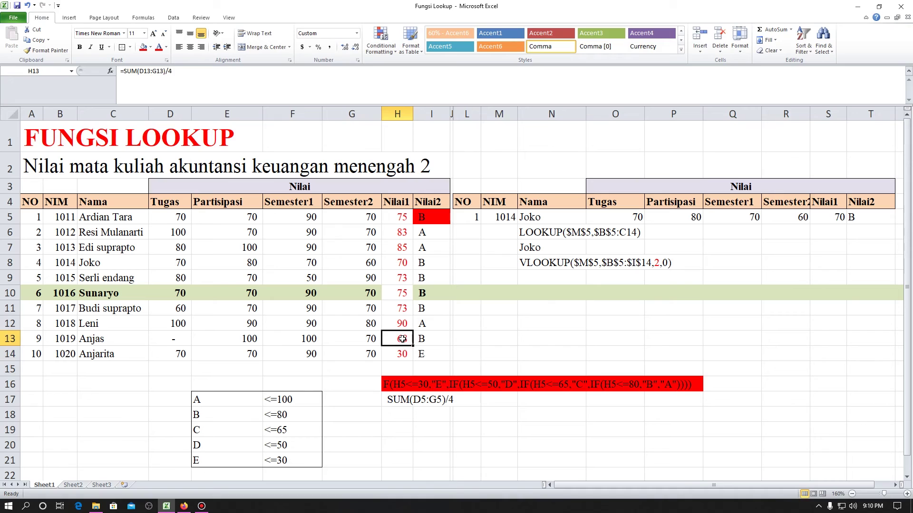
type("50")
key("Return")
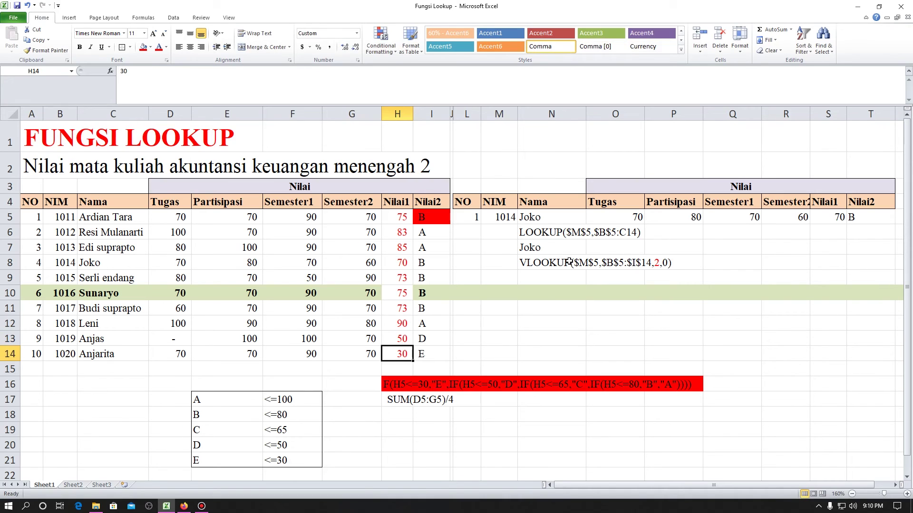
key("Up")
type("31")
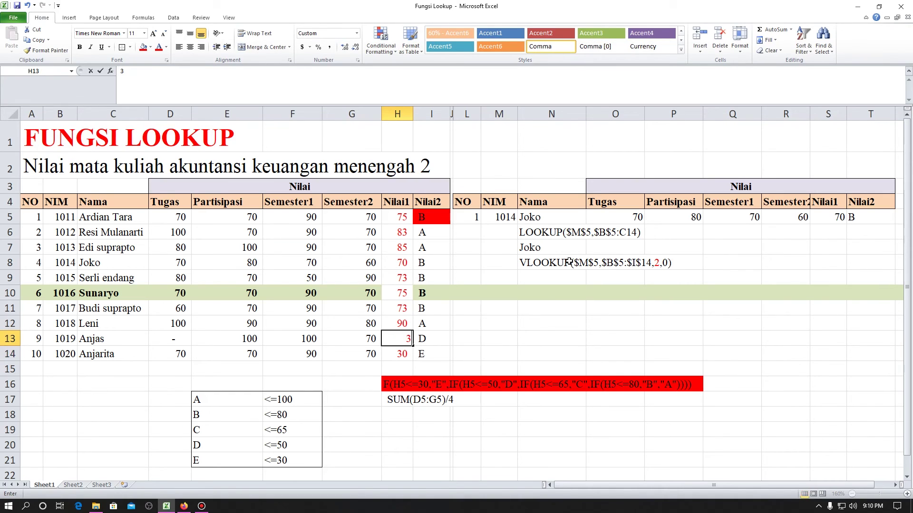
key("Return")
Overwrite the Nilai1 average in H12 with 100, followed by 99, to test the A grade.
key("Up")
key("Up")
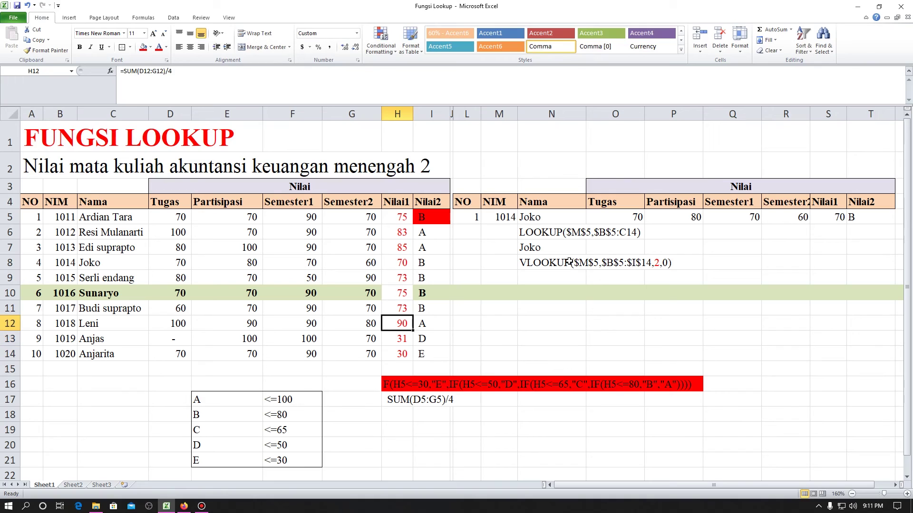
type("100")
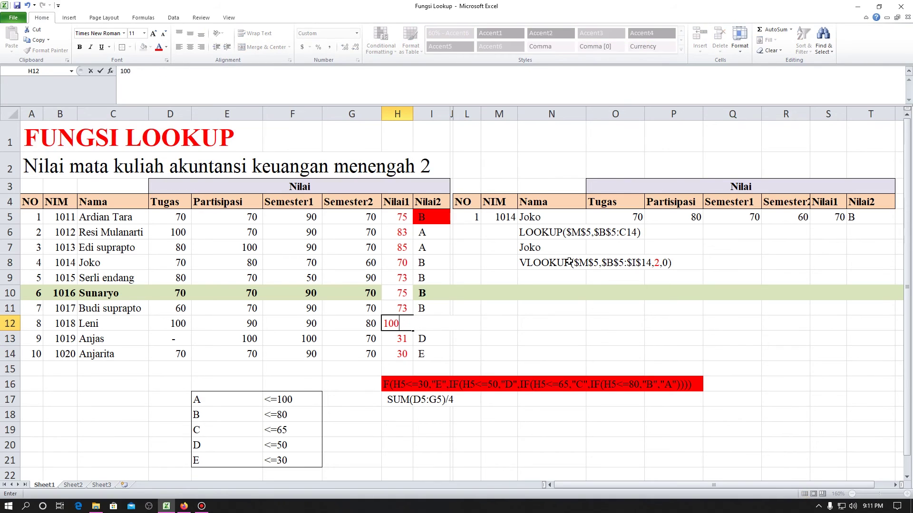
key("Return")
key("Up")
type("99")
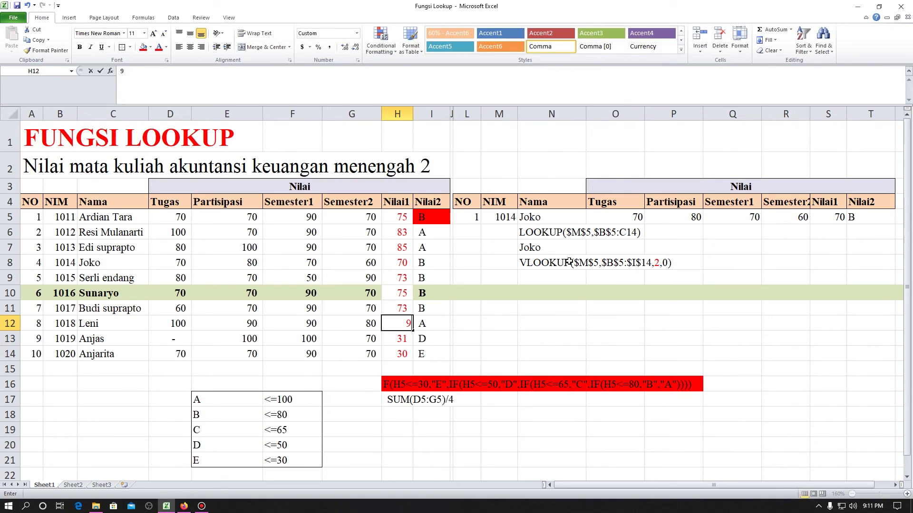
key("Return")
Set H12 to 81, followed by 80, to test the boundary between grades A and B.
key("Up")
type("8")
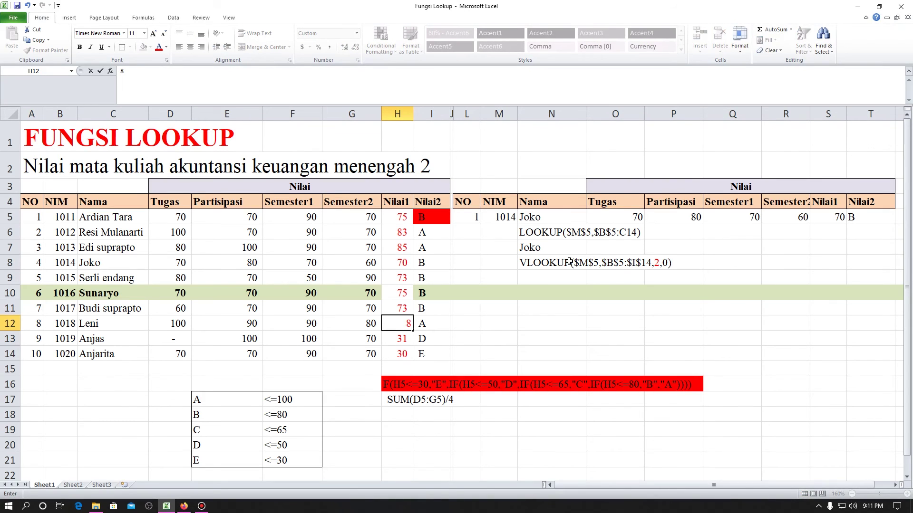
type("1")
key("Return")
key("Up")
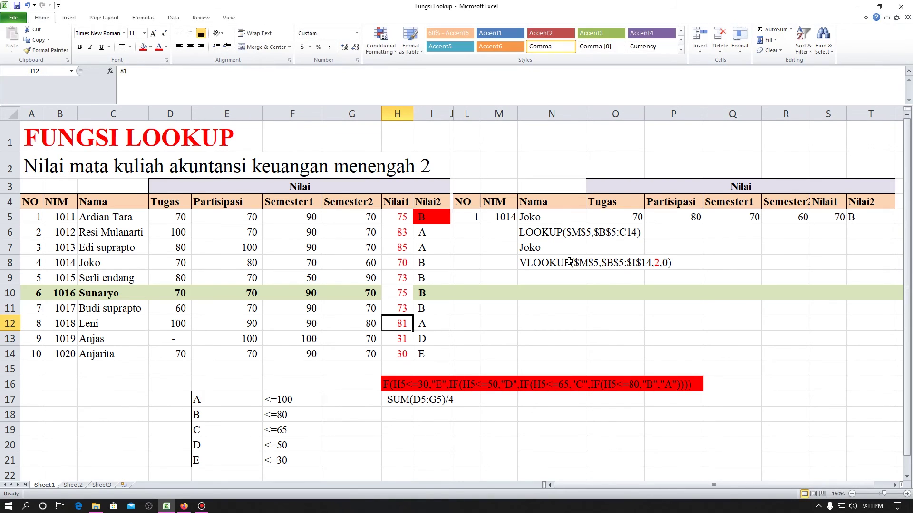
type("80")
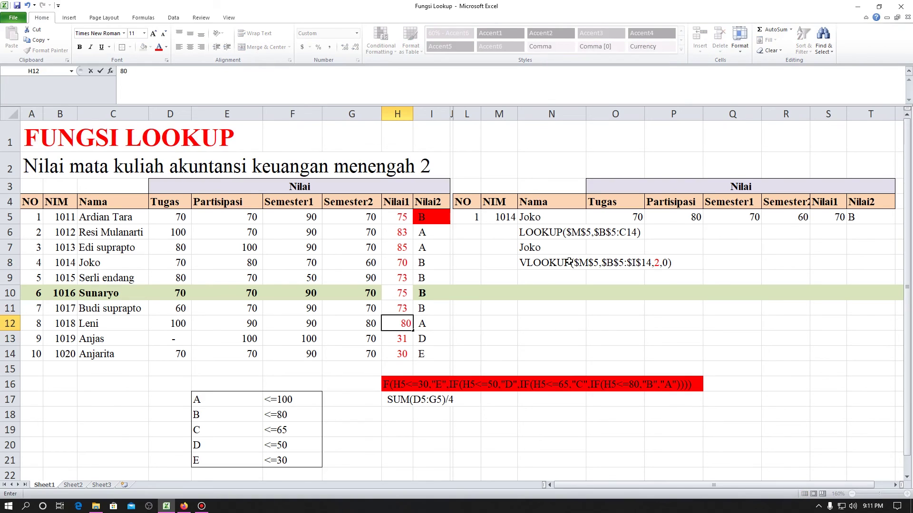
key("Return")
key("Up")
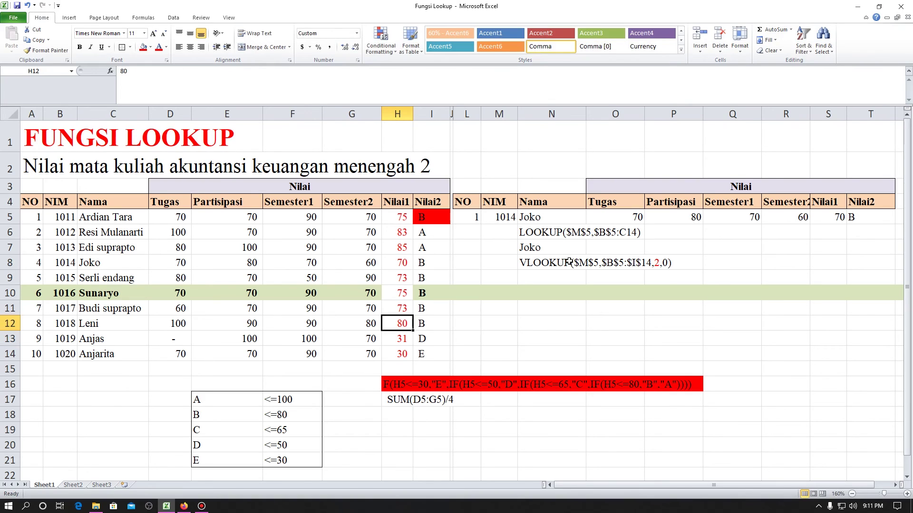
Copy the average formula from H5 into H6 to H14 to replace the test scores.
key("Up")
key("Up")
key("Up")
key("Up")
key("Up")
key("Up")
key("Up")
key("ctrl+c")
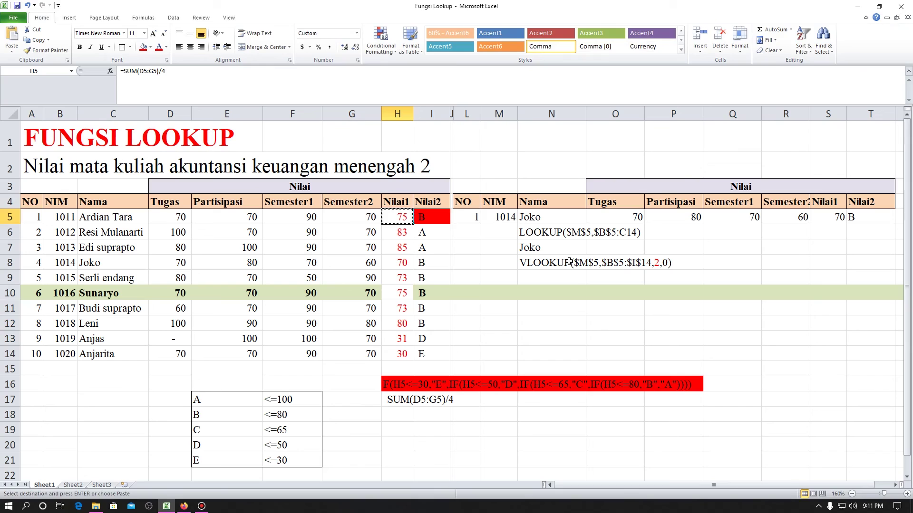
key("Down")
key("ctrl+shift+Down")
key("Return")
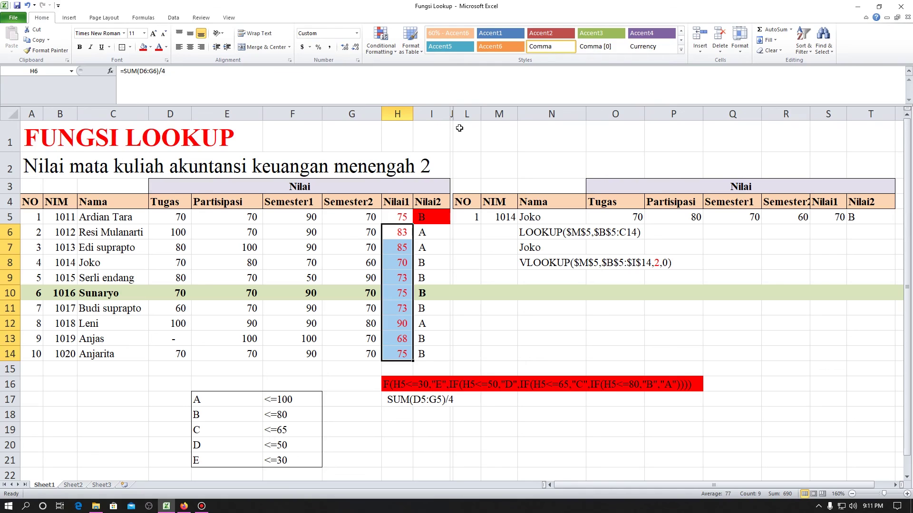
Enter the first student's NIM in M5 and check the retrieved Nilai2 grade and the VLOOKUP formula note.
left_click(502, 224)
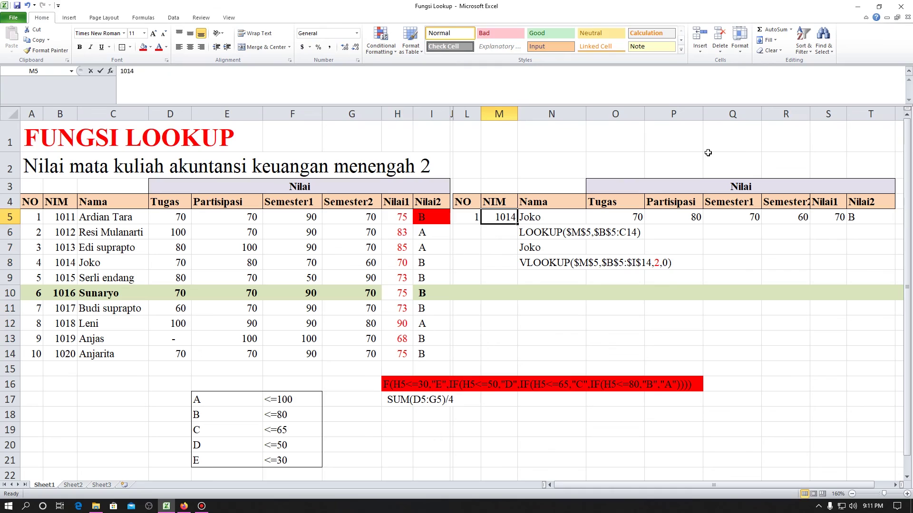
type("1011")
key("Return")
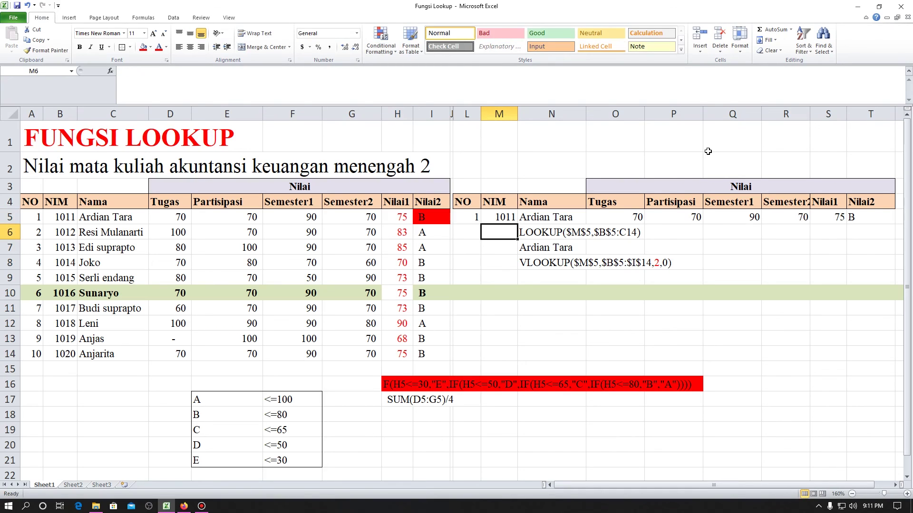
left_click(868, 215)
left_click(531, 259)
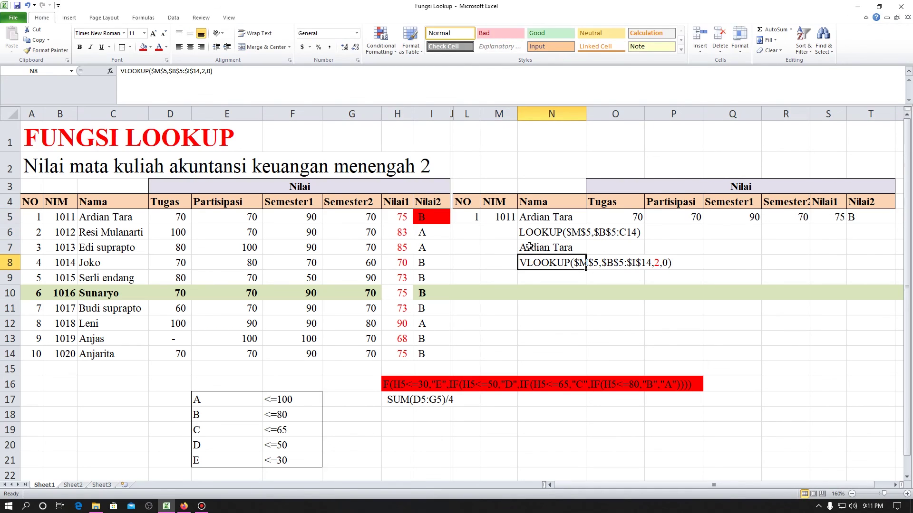
Enter the fifth student's NIM in M5 to retrieve that student's name, scores and grade.
left_click(504, 214)
type("1")
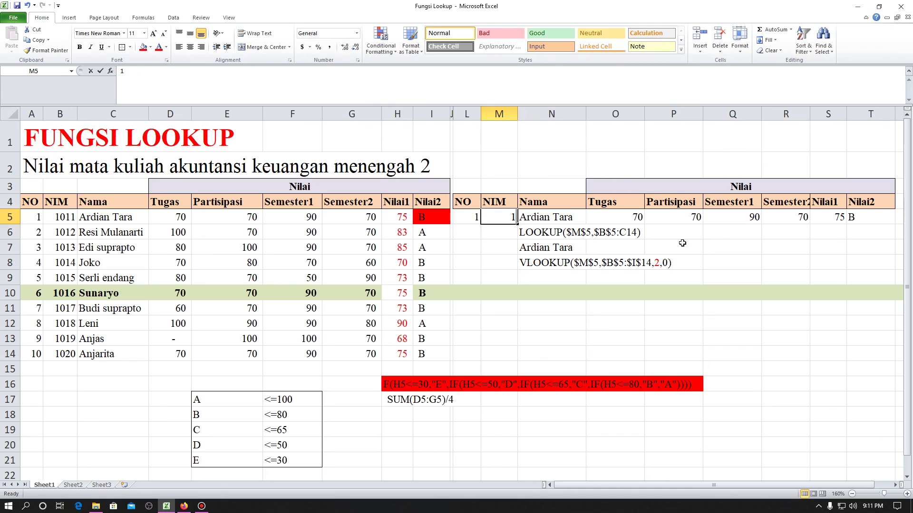
type("015")
key("Return")
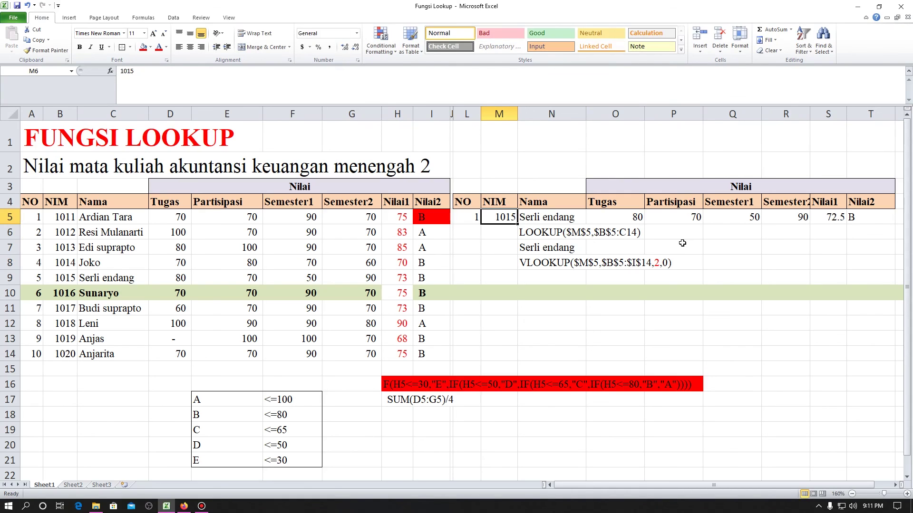
Select the retrieved Nilai1 average in S5.
key("Up")
key("Right")
key("Right")
key("Right")
key("Right")
key("Right")
key("Right")
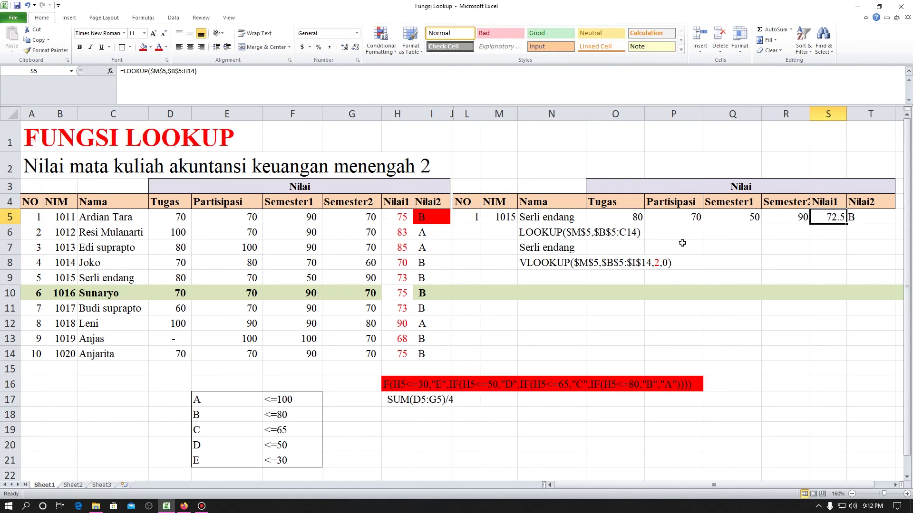